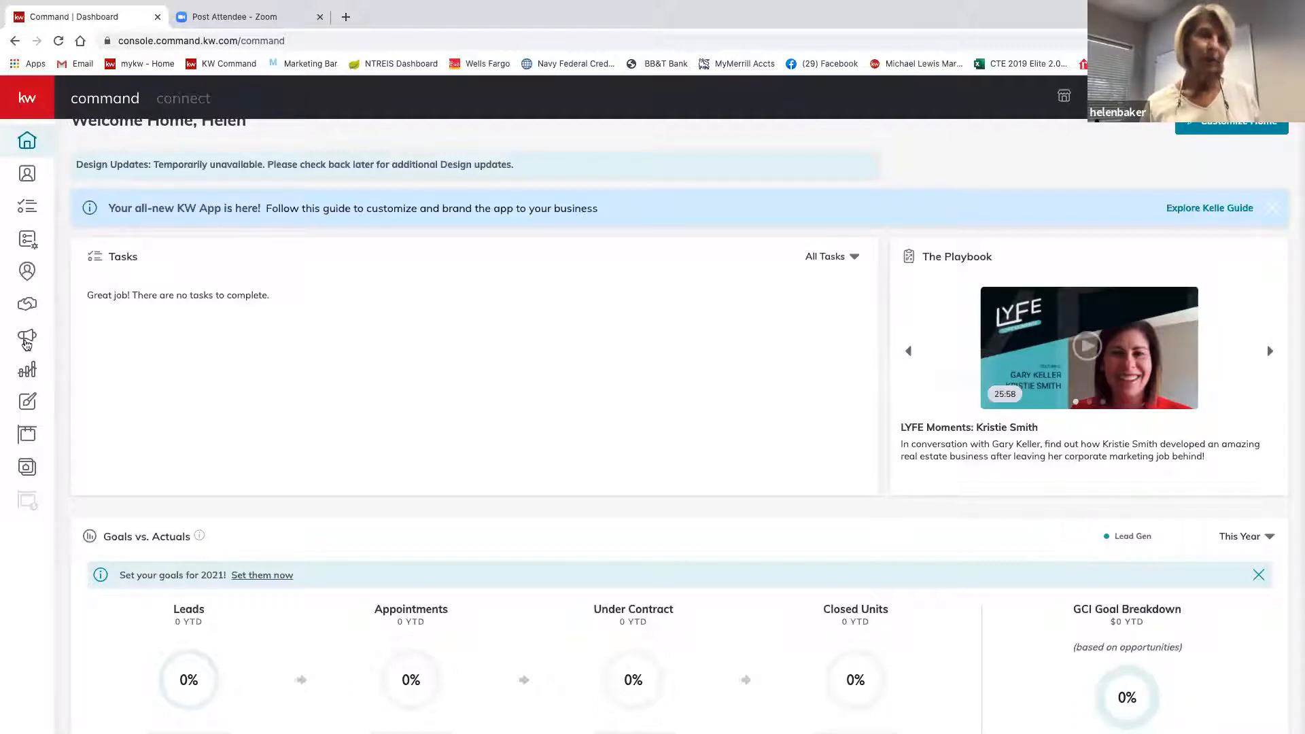
Go to Campaigns and show the Paid Ads list of campaigns.
click(27, 337)
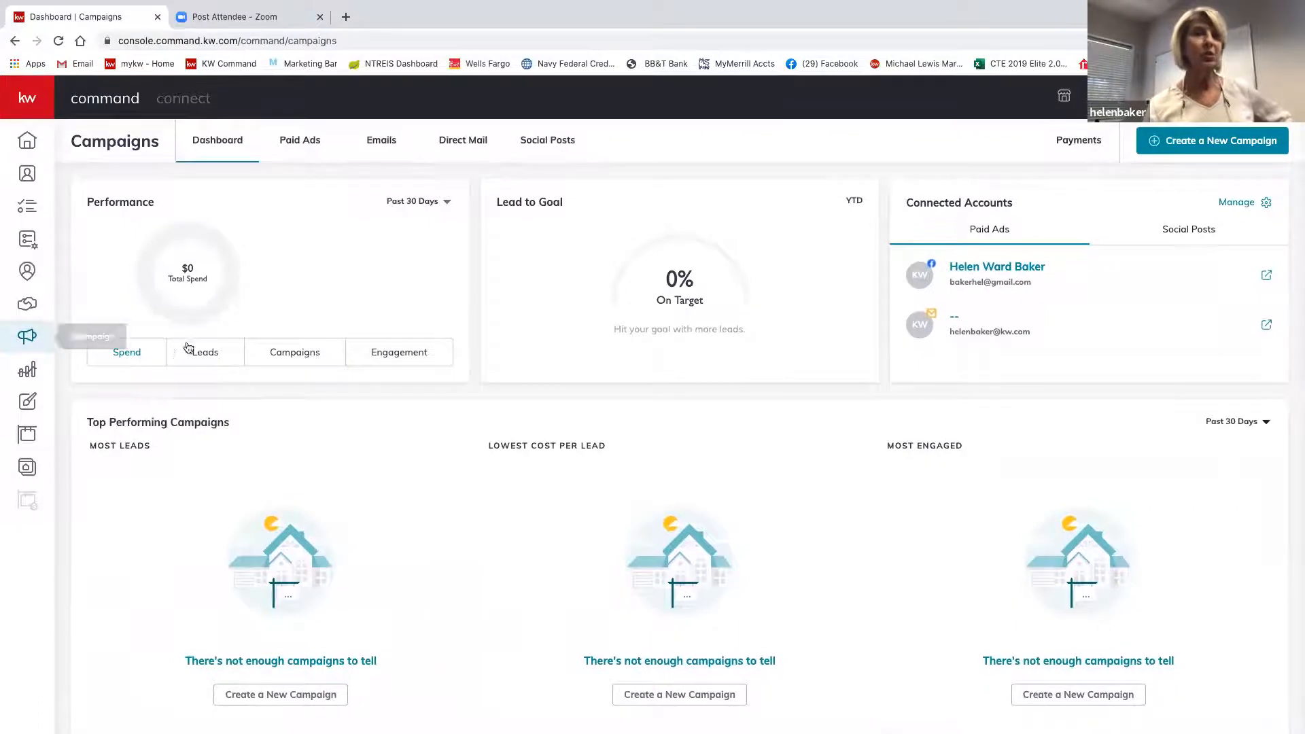
click(299, 143)
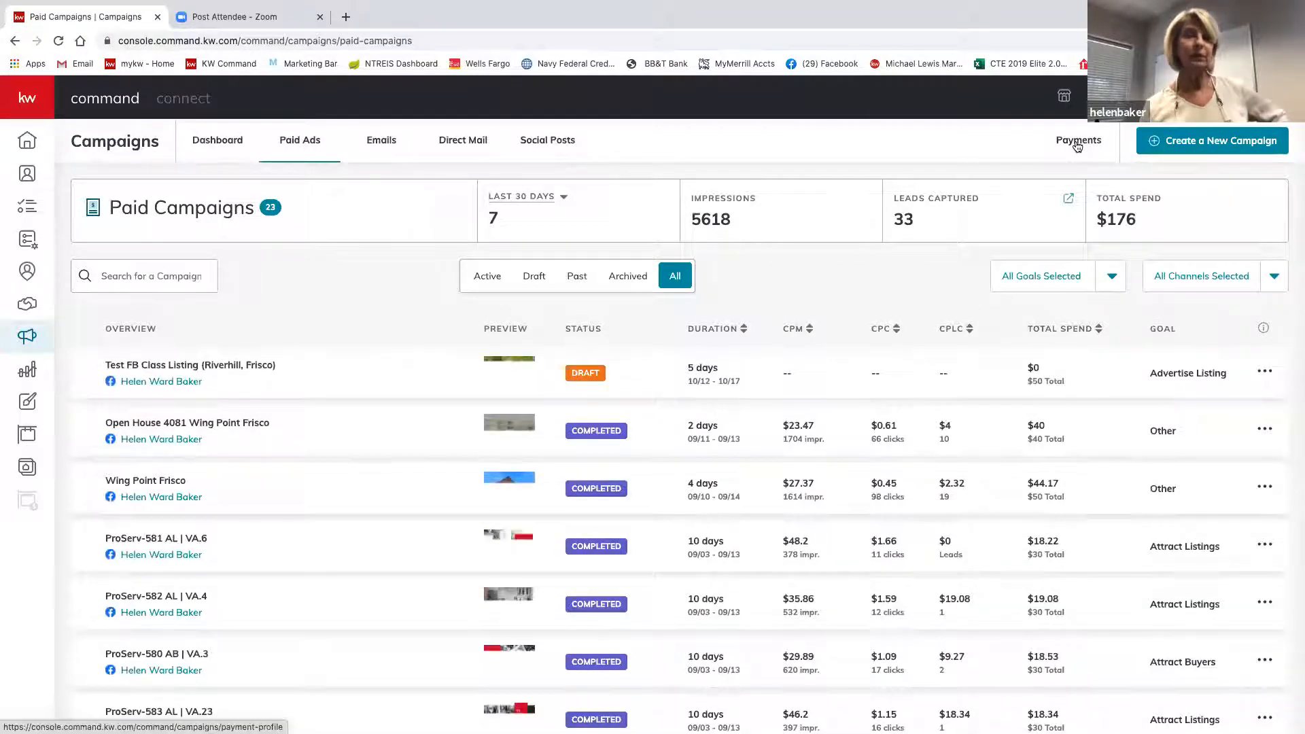
Show the Payments page with remaining credits and per-channel ad spend.
click(1078, 144)
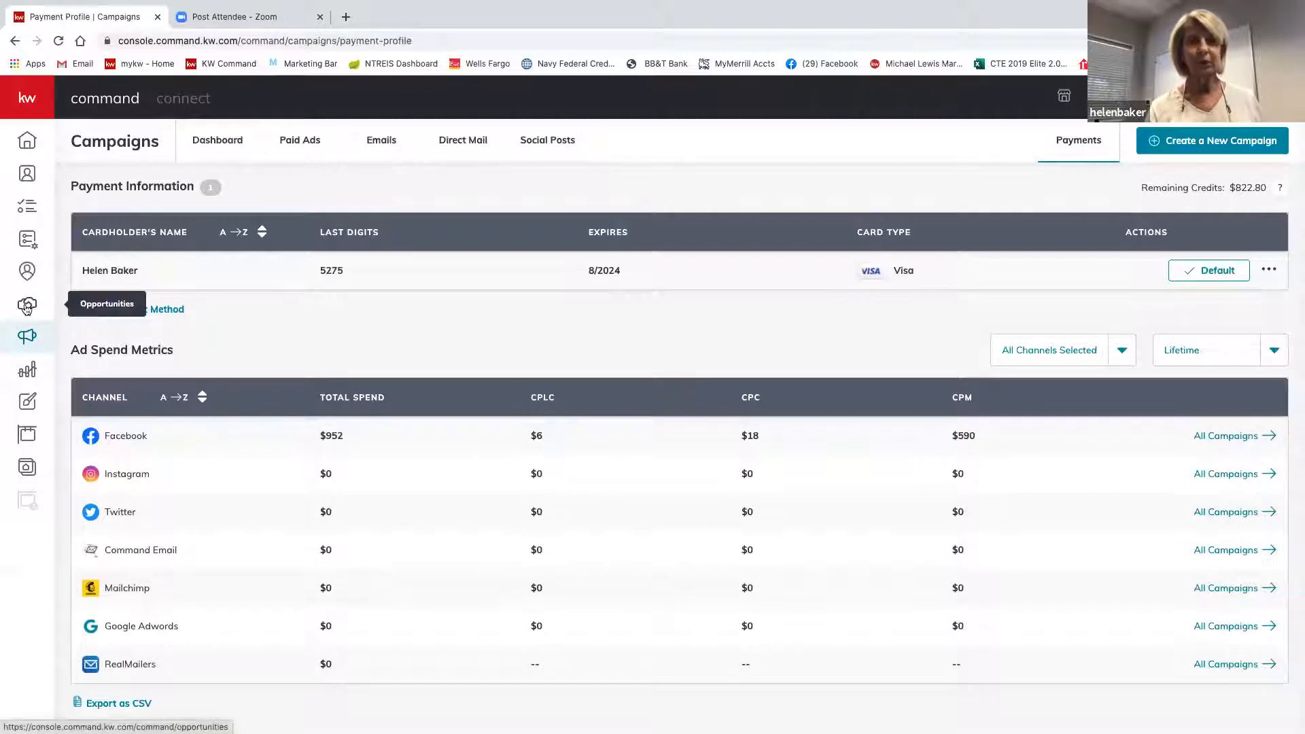
Go back to Campaigns and reopen the Paid Ads campaign list.
click(25, 341)
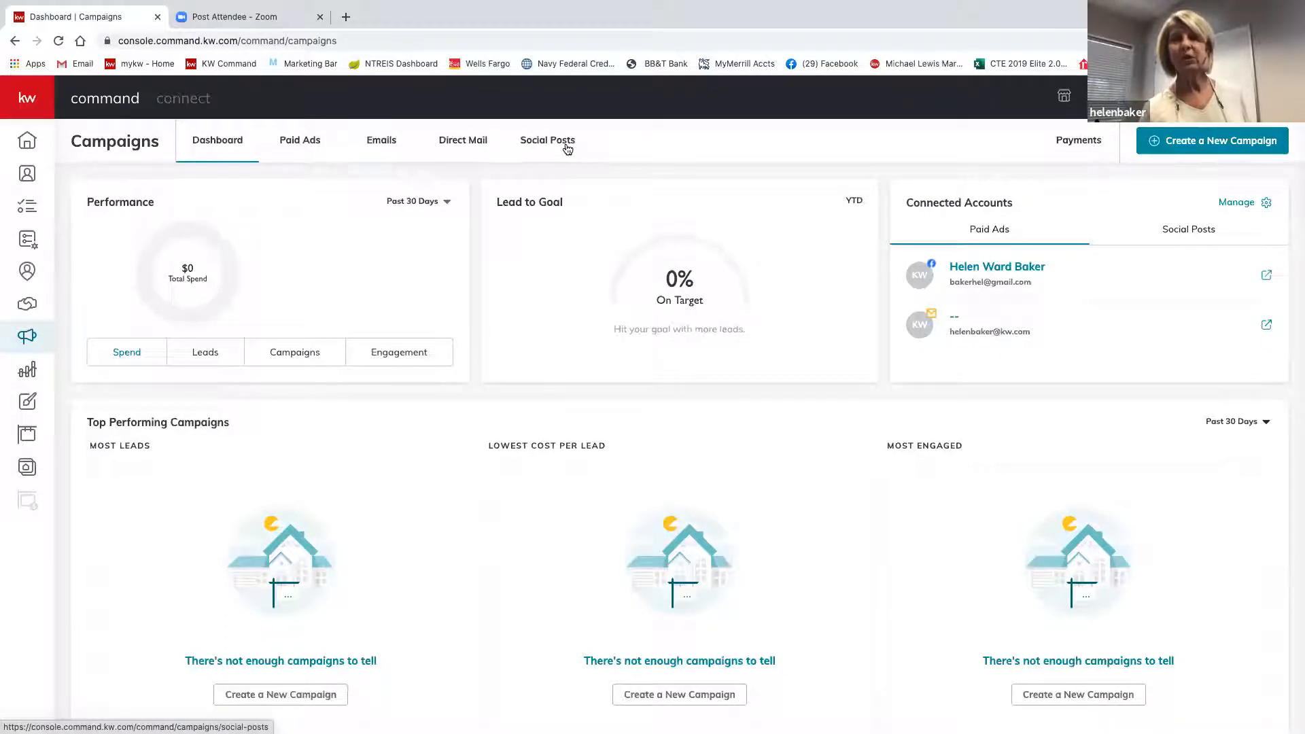
click(294, 149)
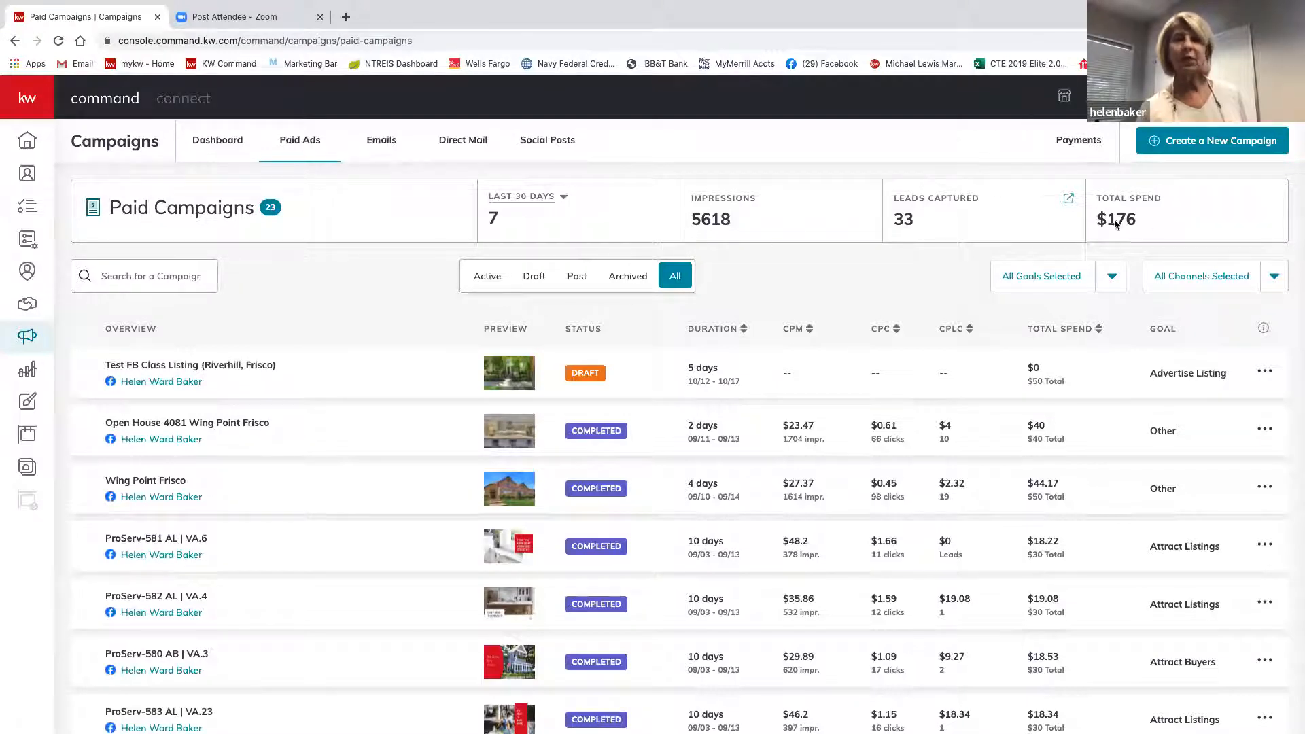
Create a new campaign of type Social Ad (Paid).
click(1214, 145)
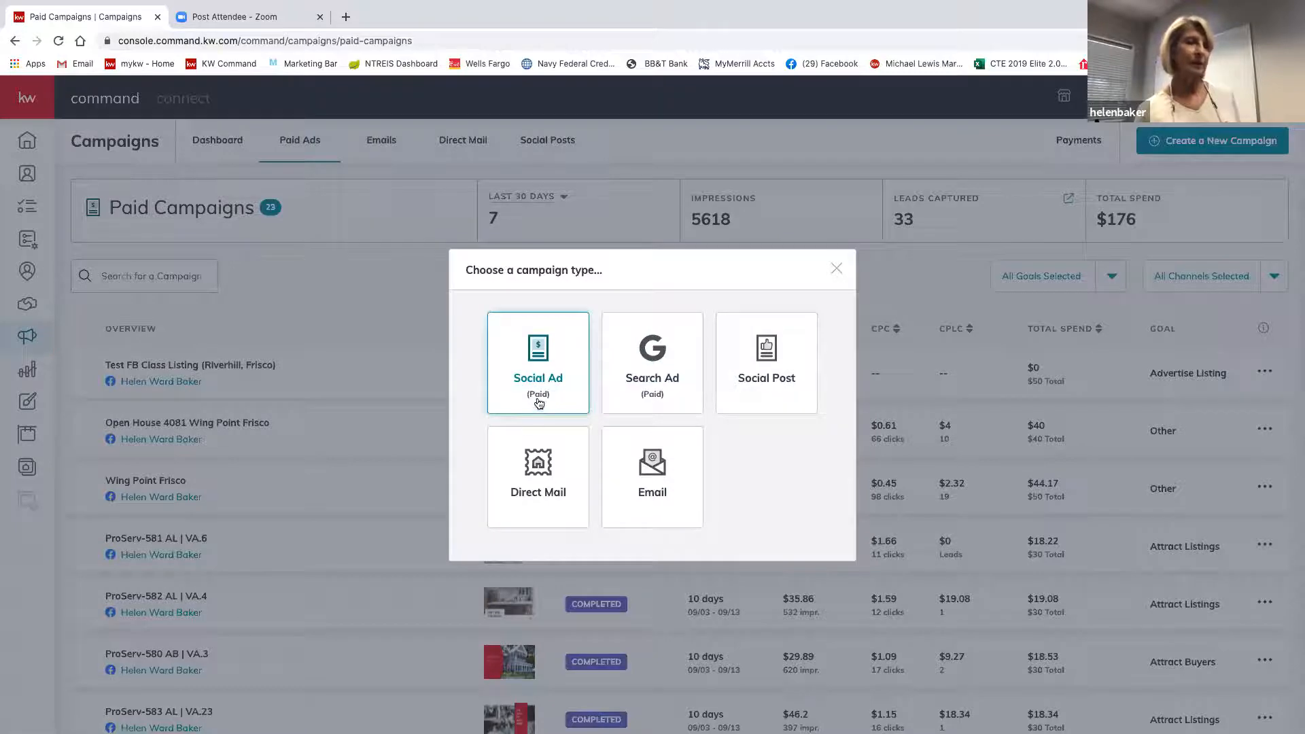
click(542, 362)
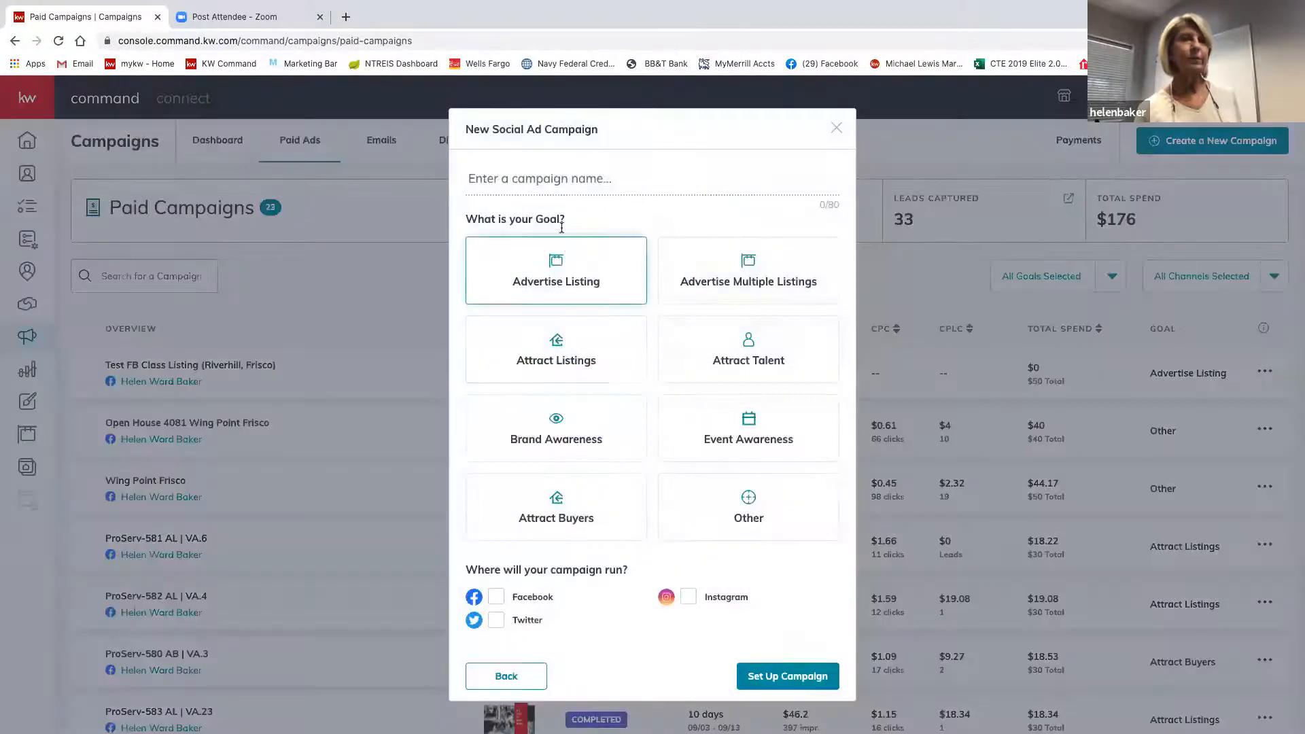
click(537, 175)
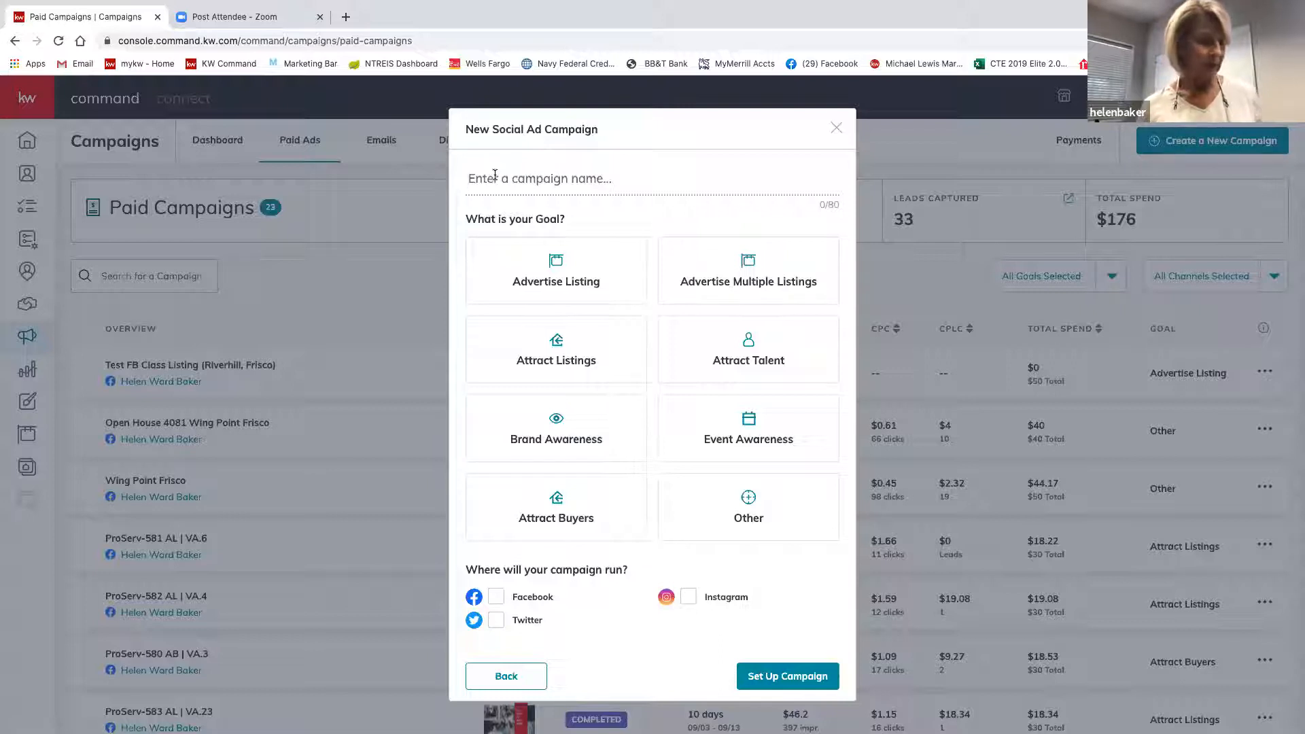
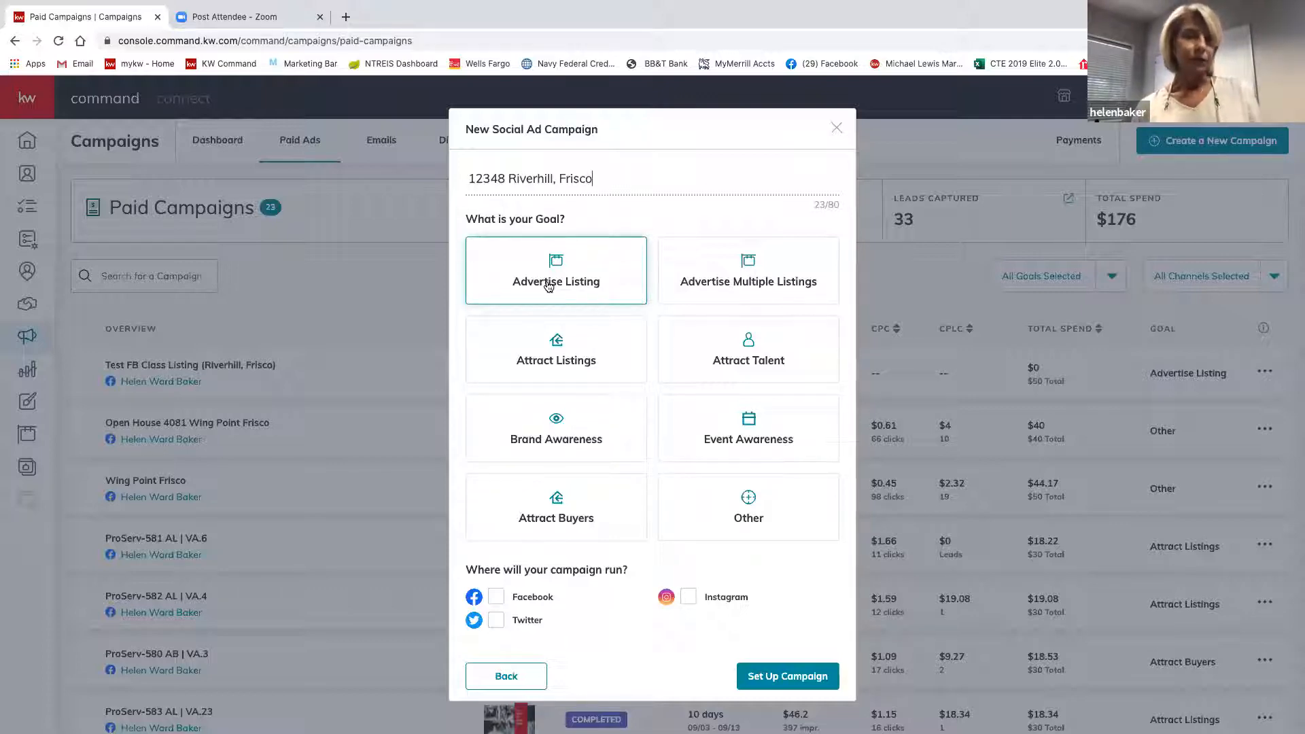
Choose the Advertise Listing goal with Facebook placement and set up the campaign.
click(550, 285)
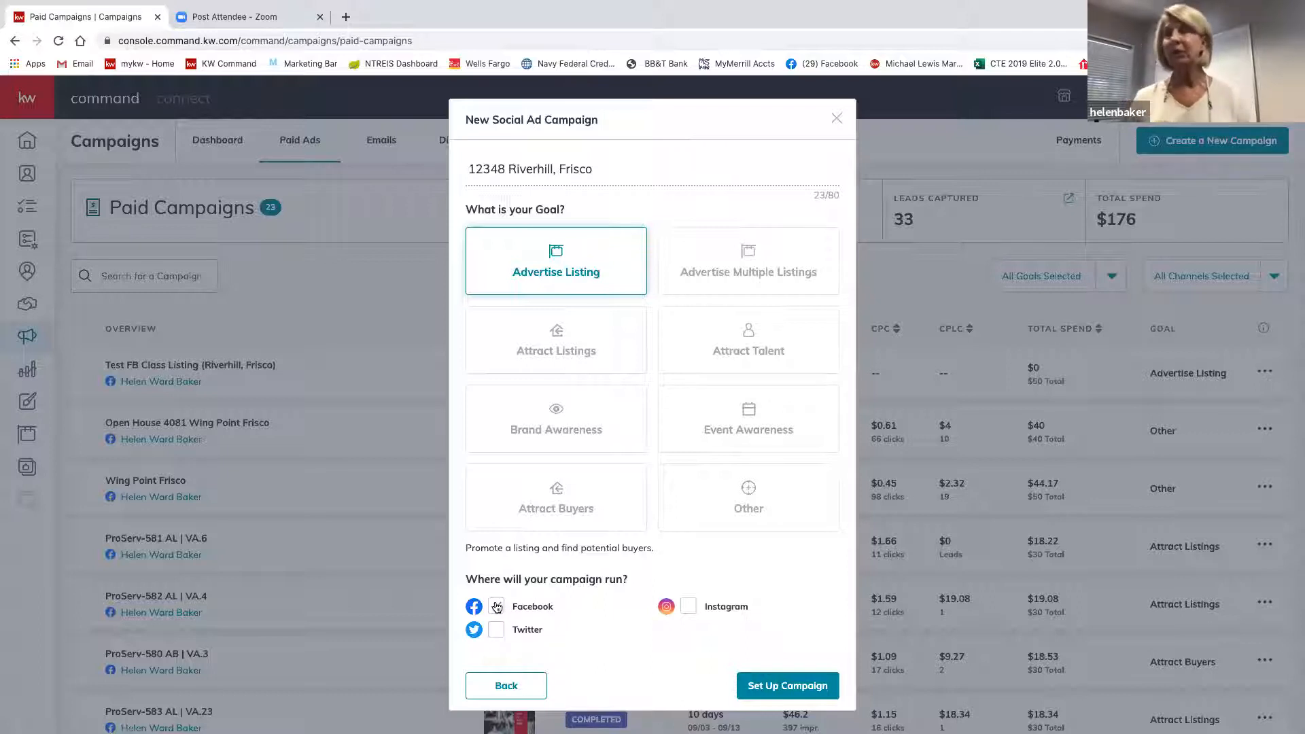
click(497, 608)
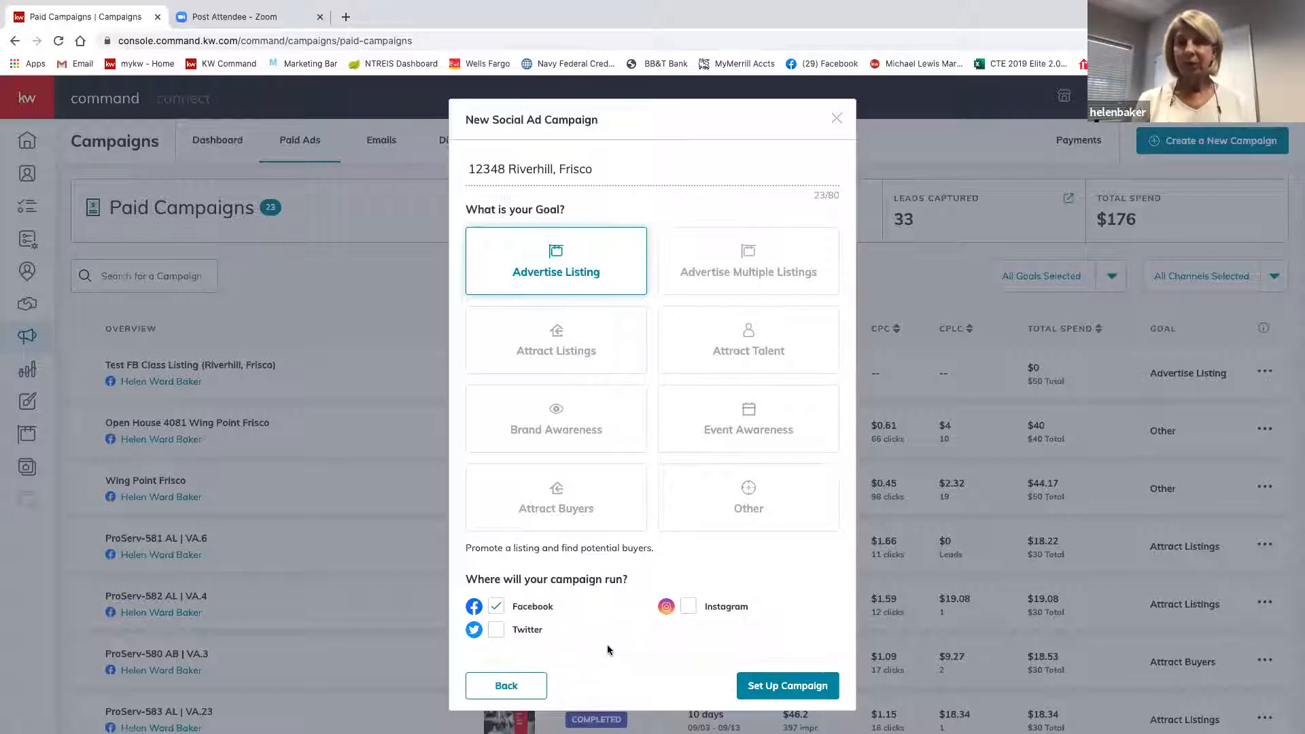
scroll(607, 650, down, 1)
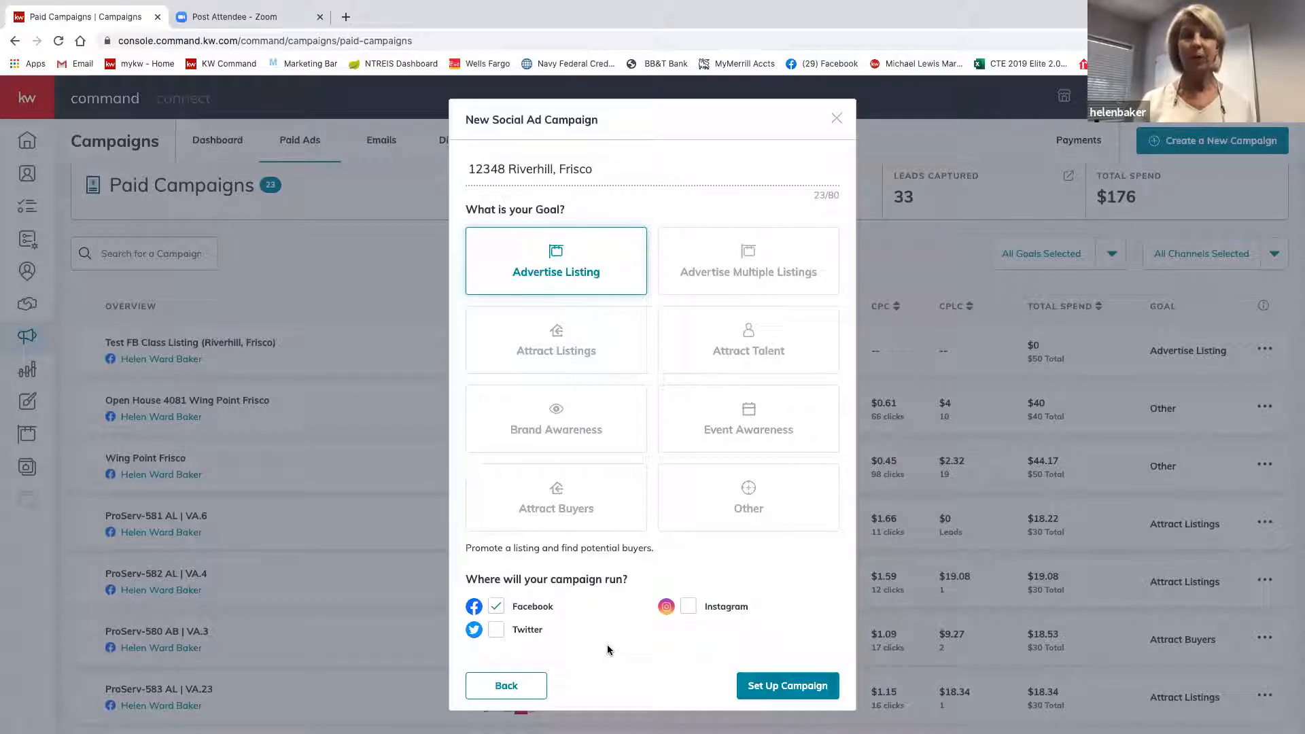
click(782, 687)
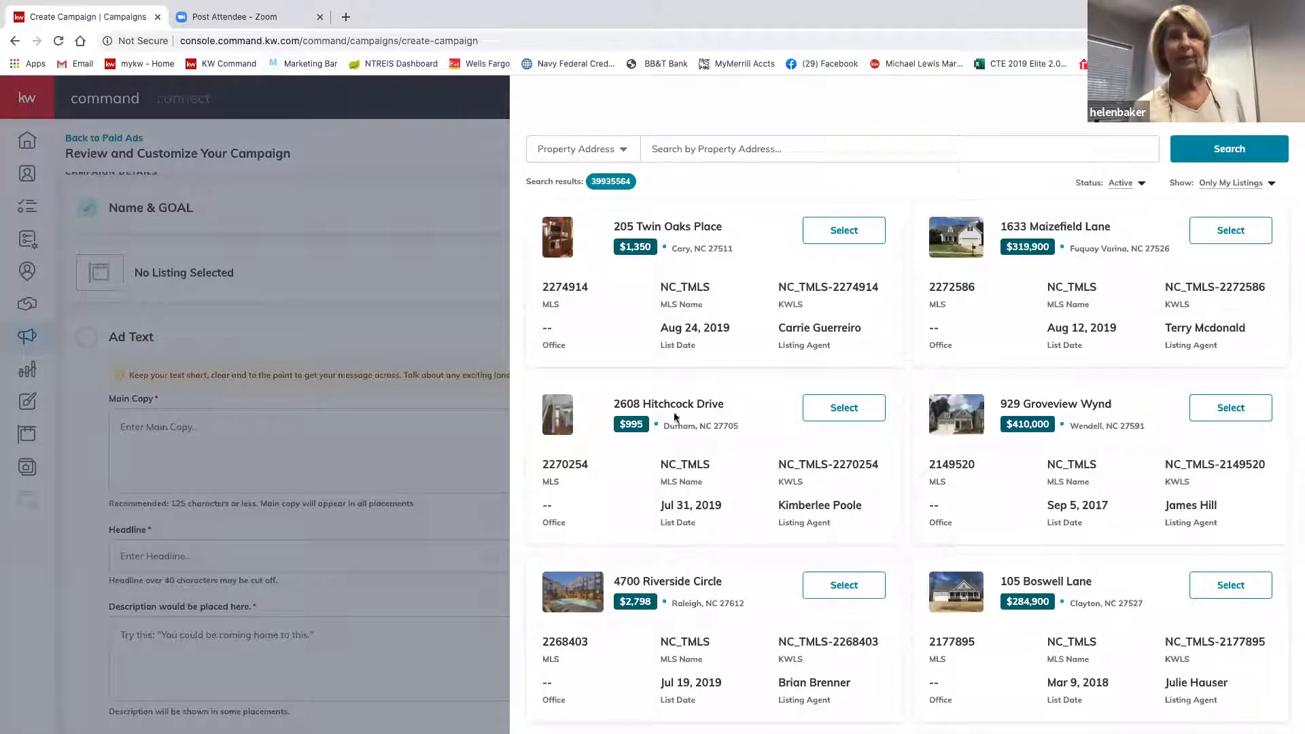
click(676, 148)
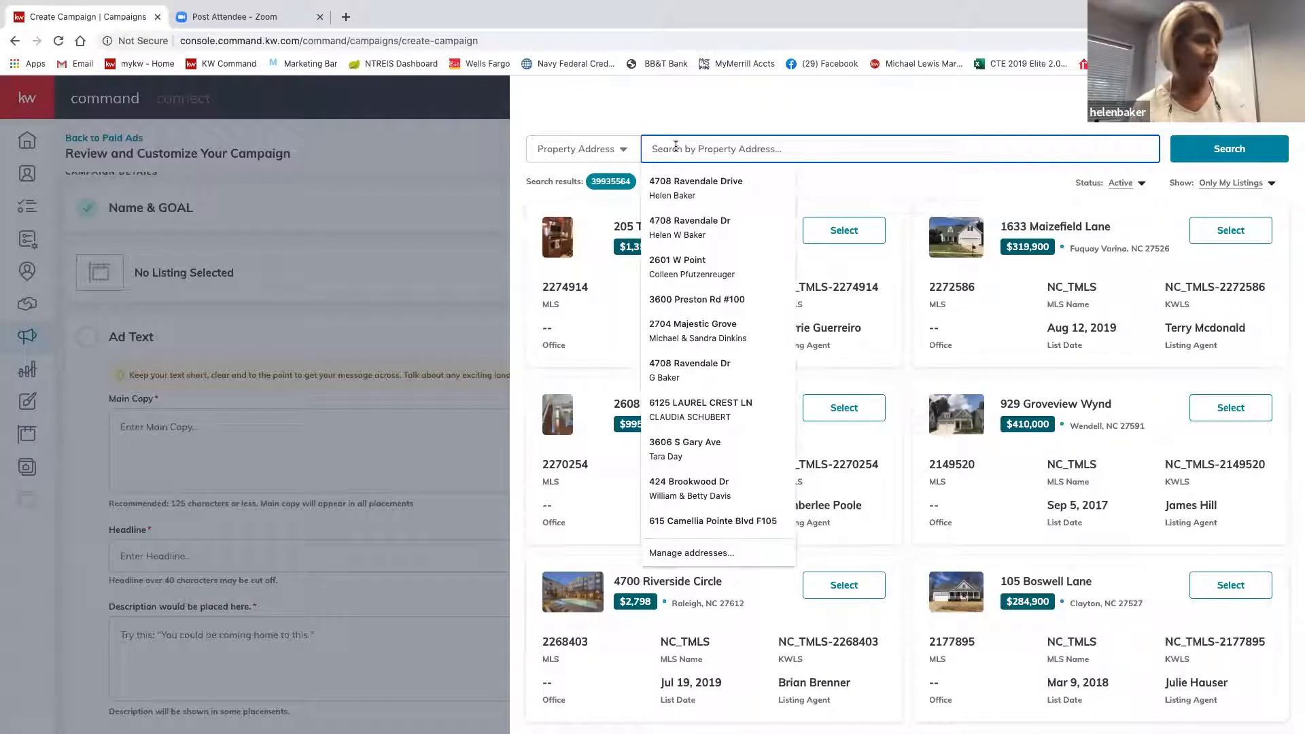
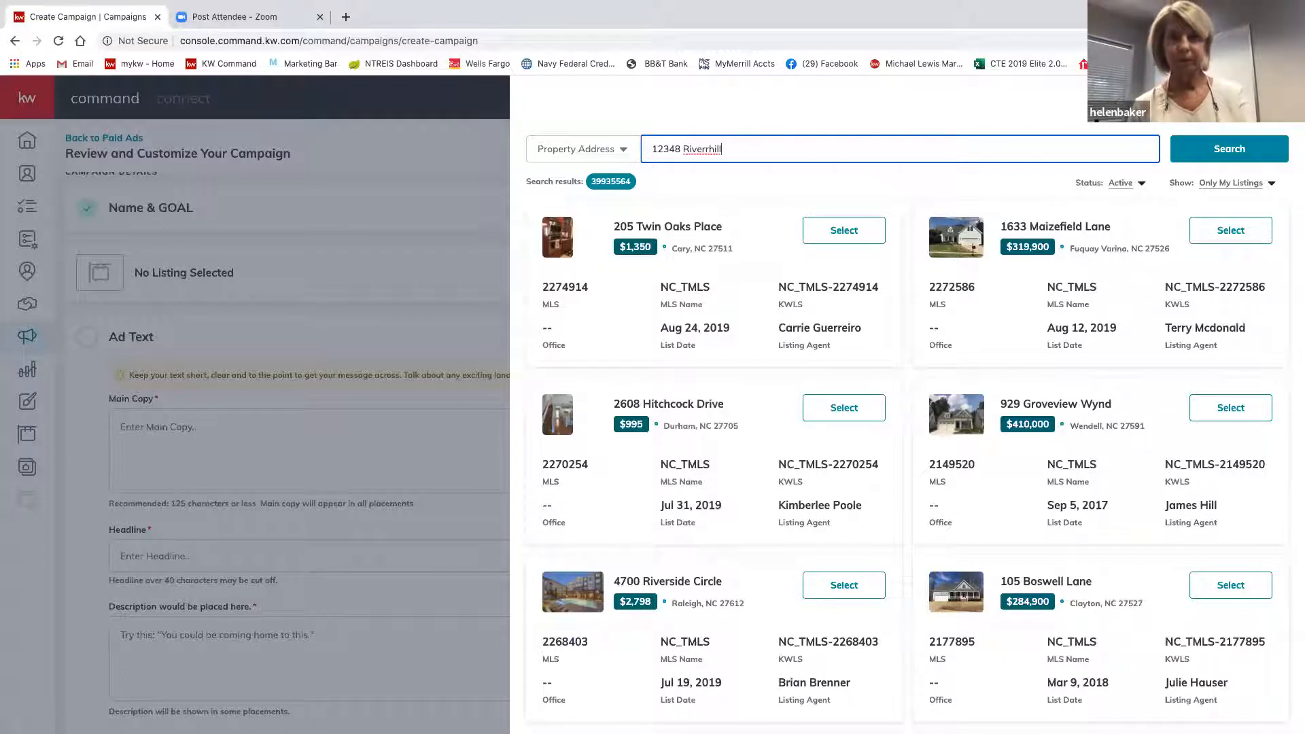
click(1248, 148)
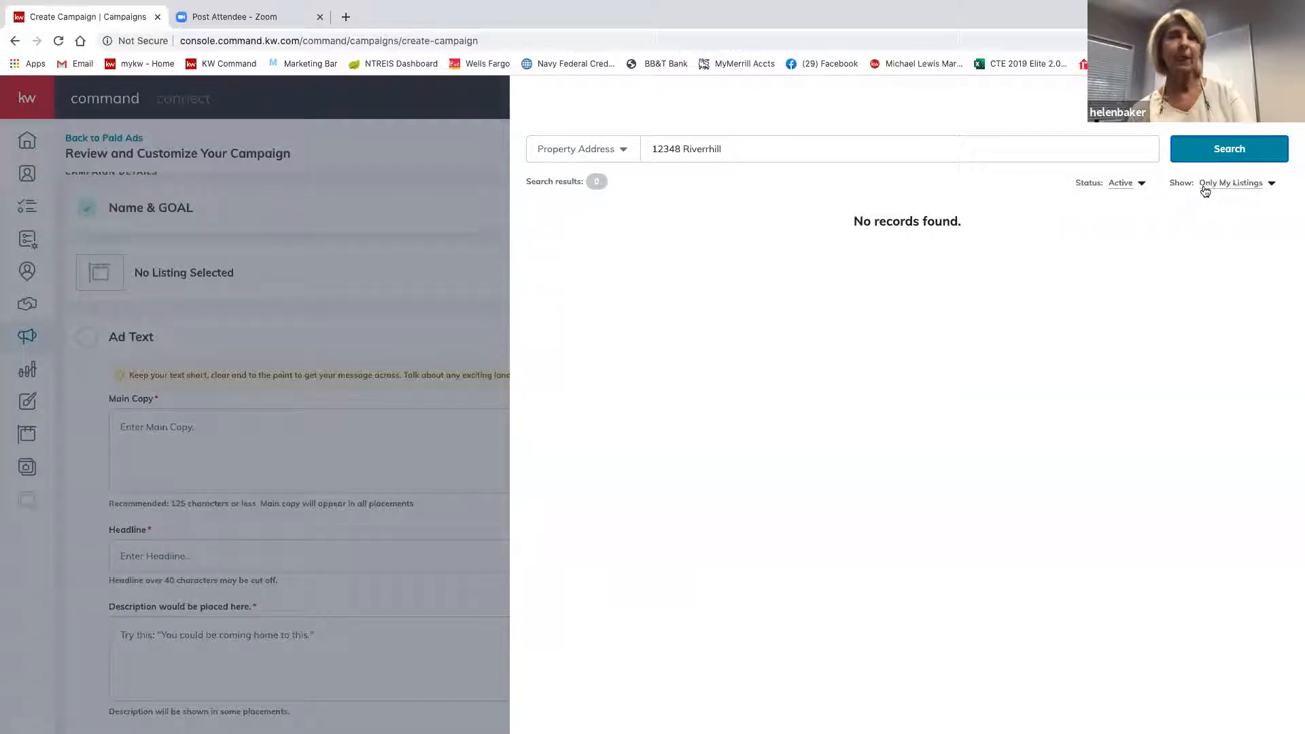
click(1273, 186)
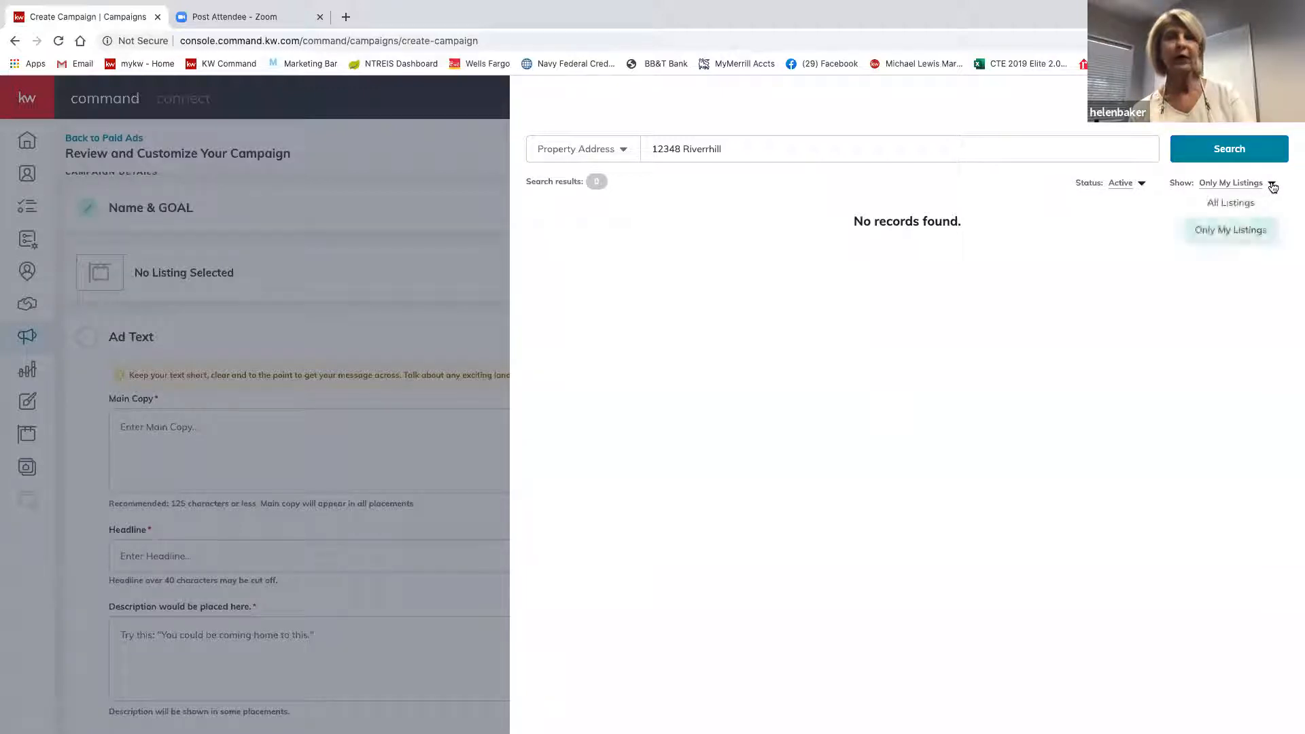
click(1238, 204)
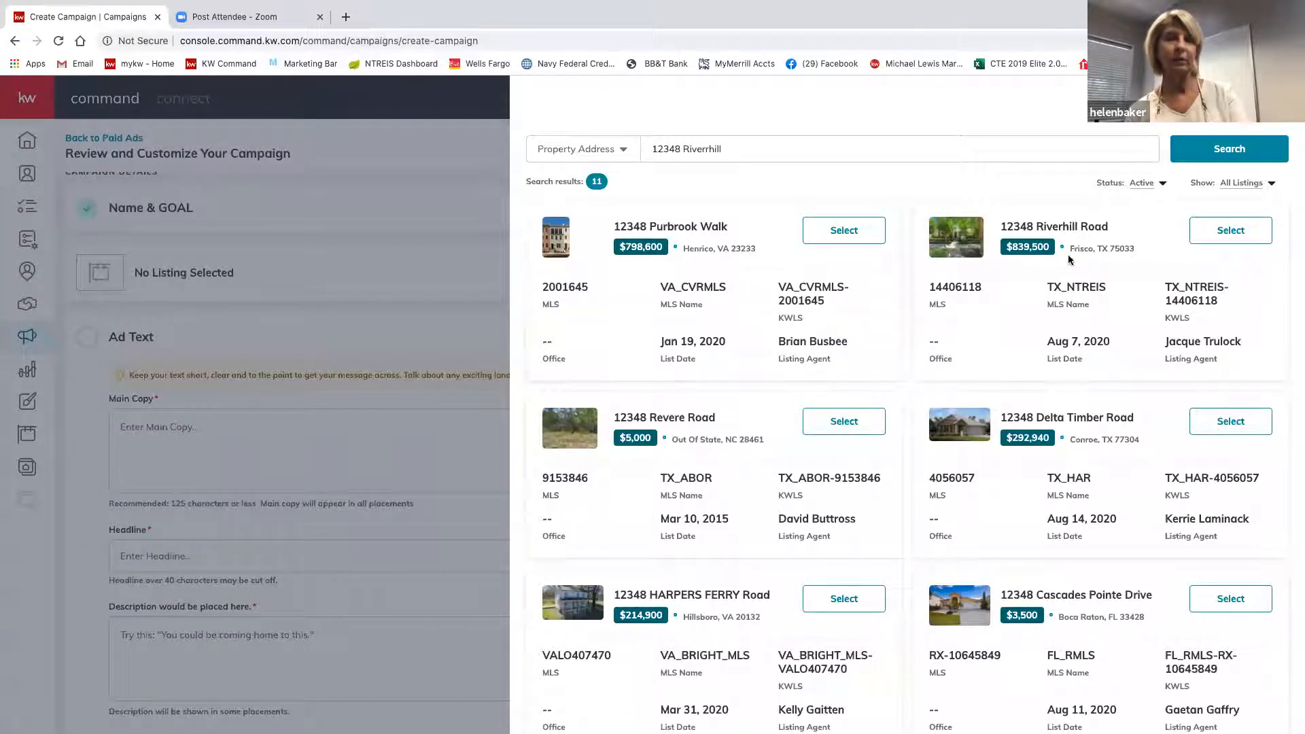
click(1238, 232)
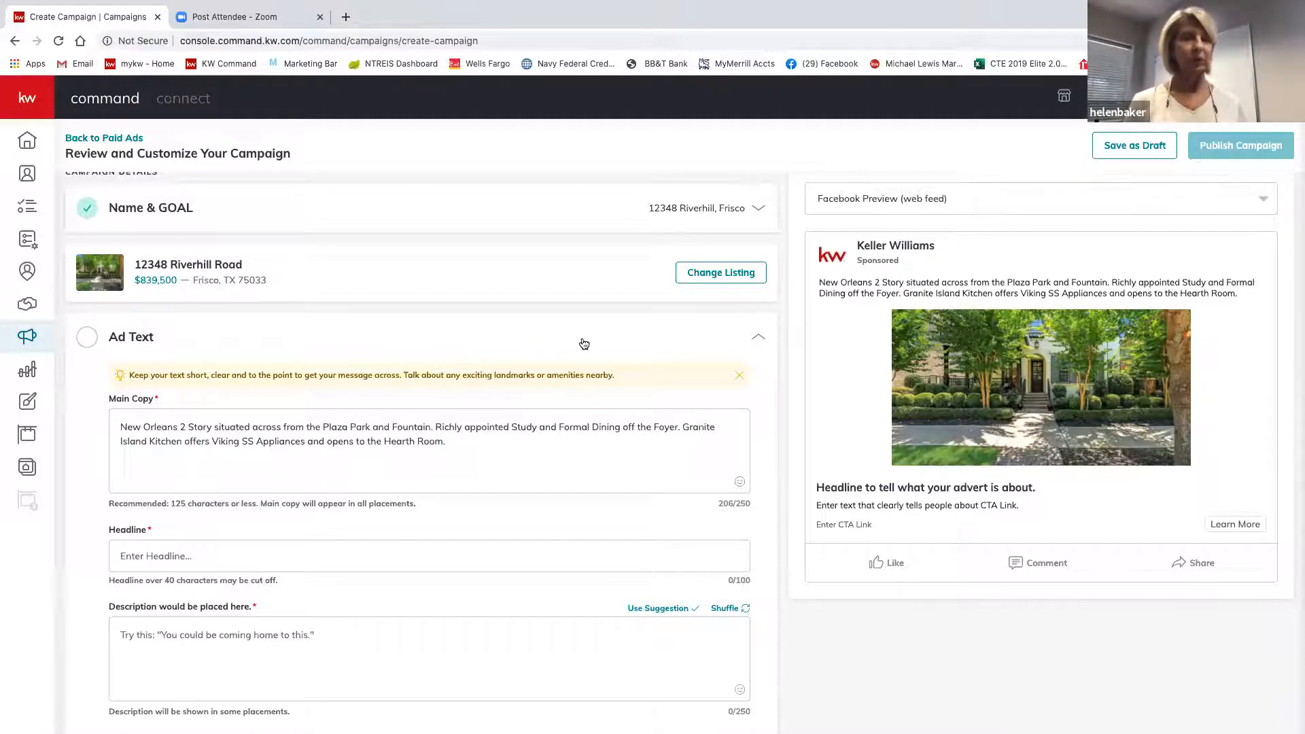
scroll(583, 344, down, 1)
scroll(561, 342, up, 2)
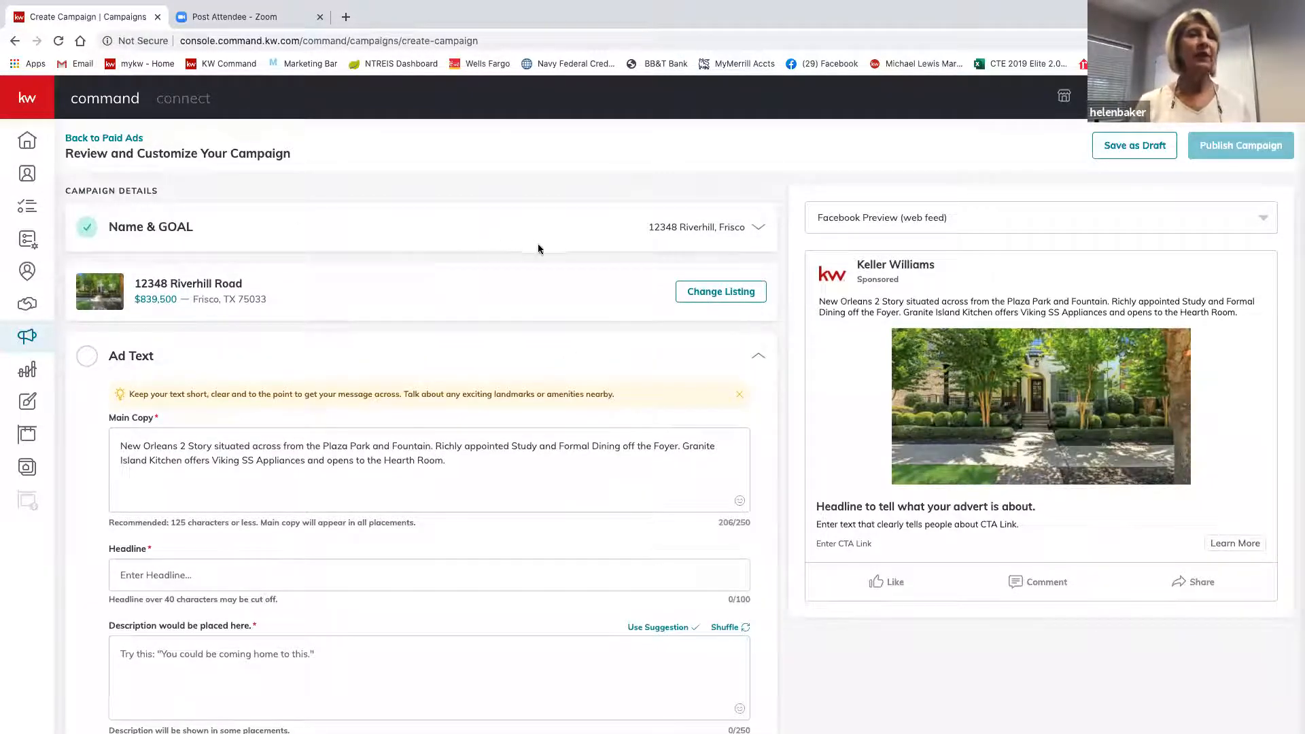
click(759, 231)
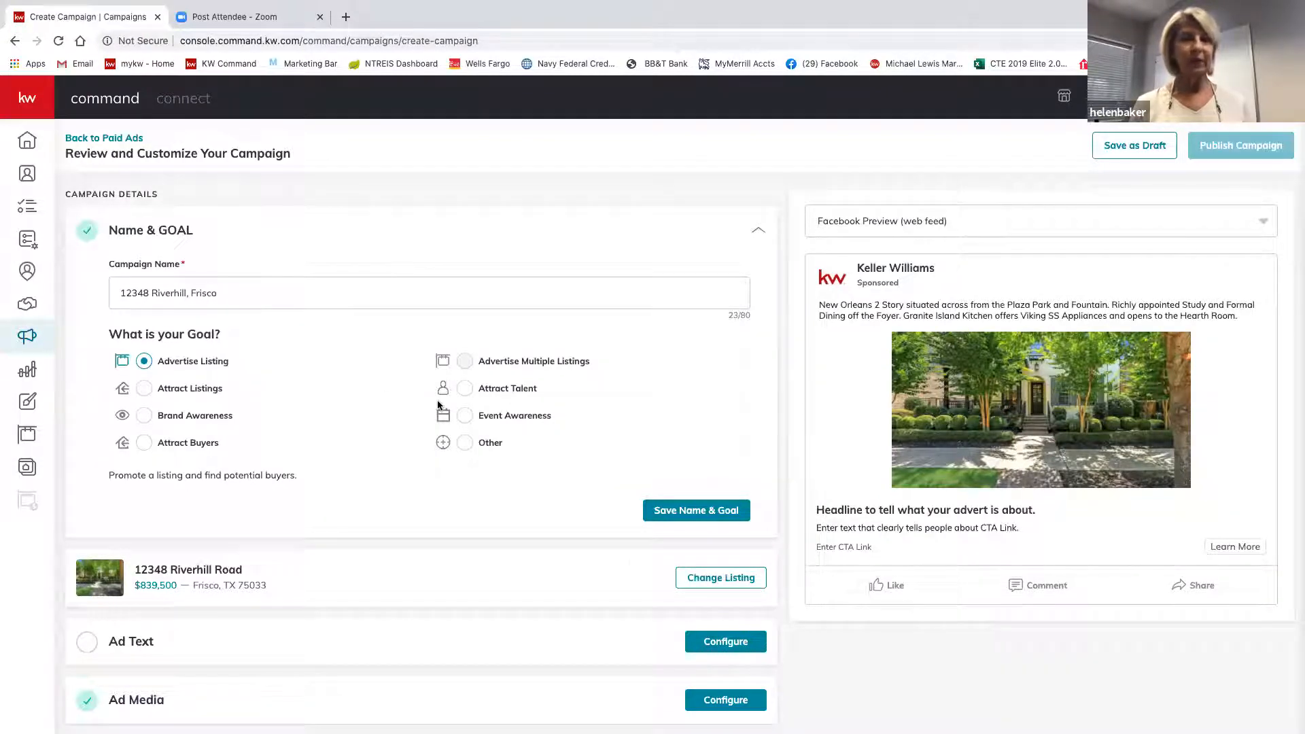
Save the name and goal, then expand the Ad Text section for editing.
click(690, 513)
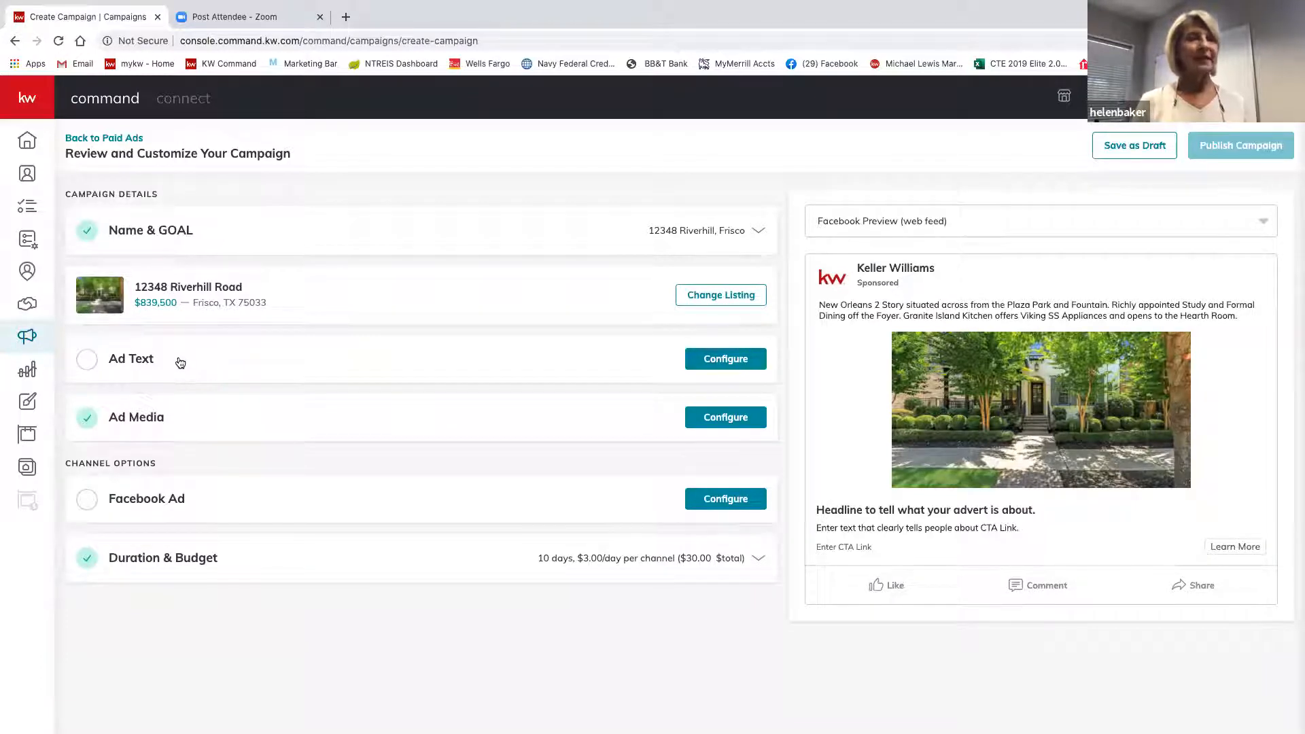
click(726, 359)
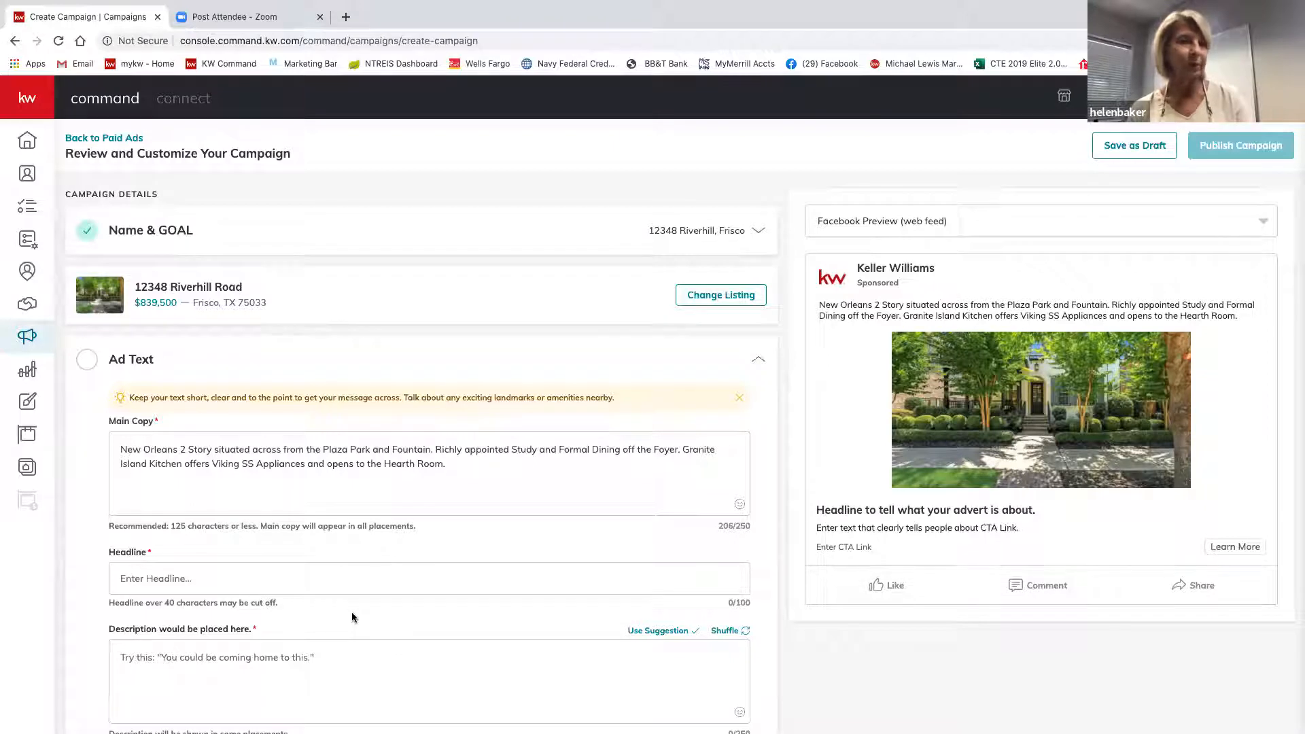
scroll(352, 616, down, 2)
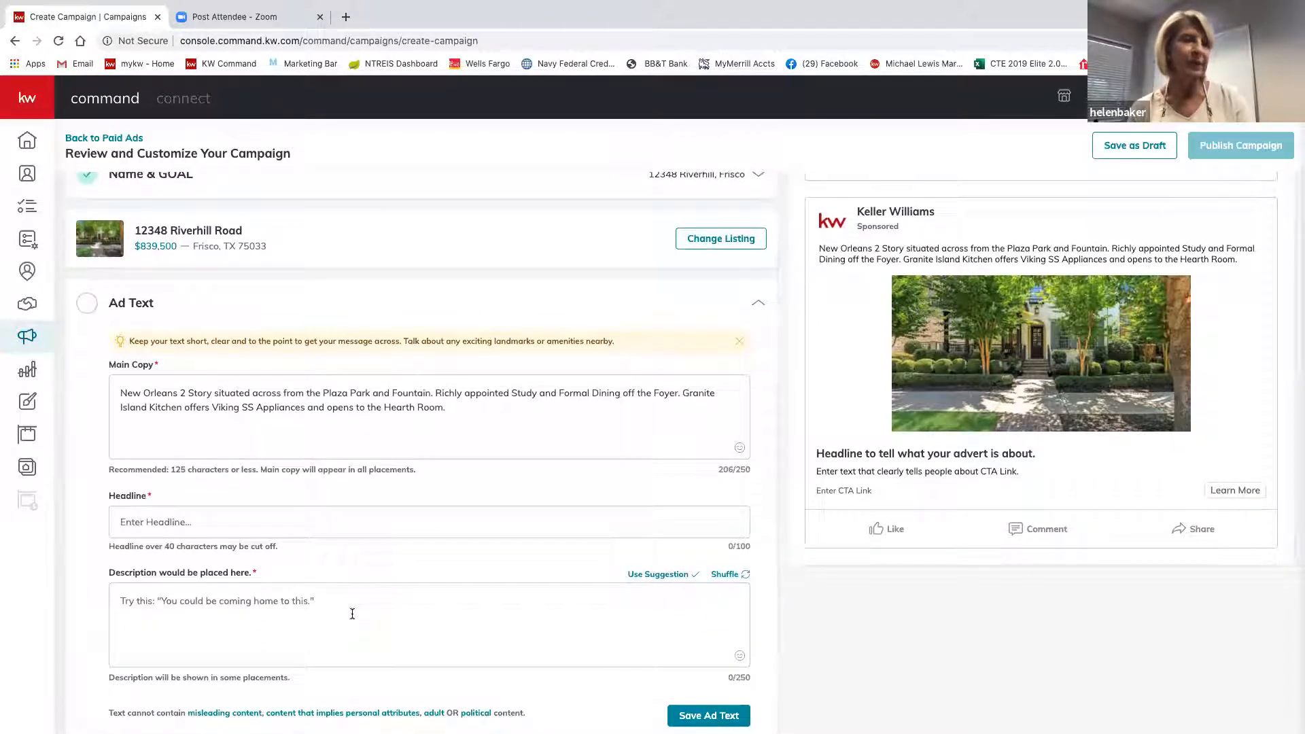
scroll(352, 614, up, 1)
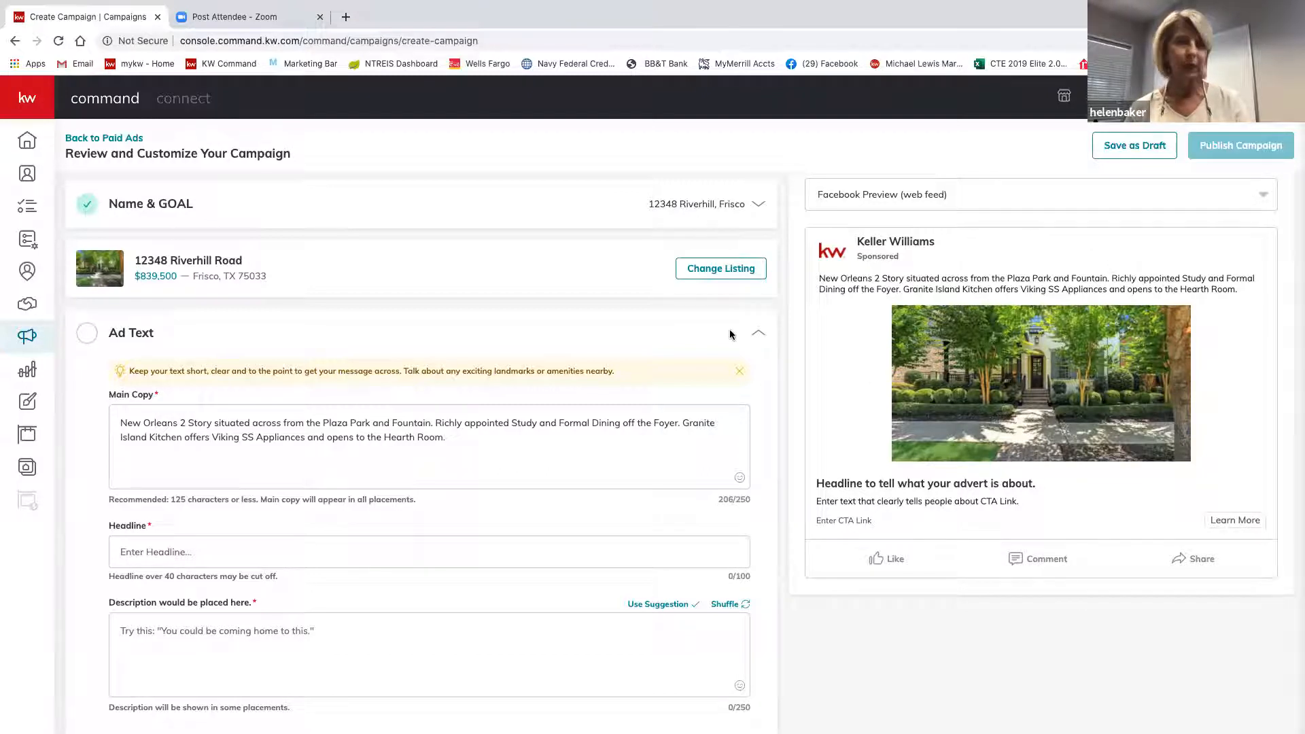
Delete the prefilled New Orleans description from the Main Copy box.
click(464, 446)
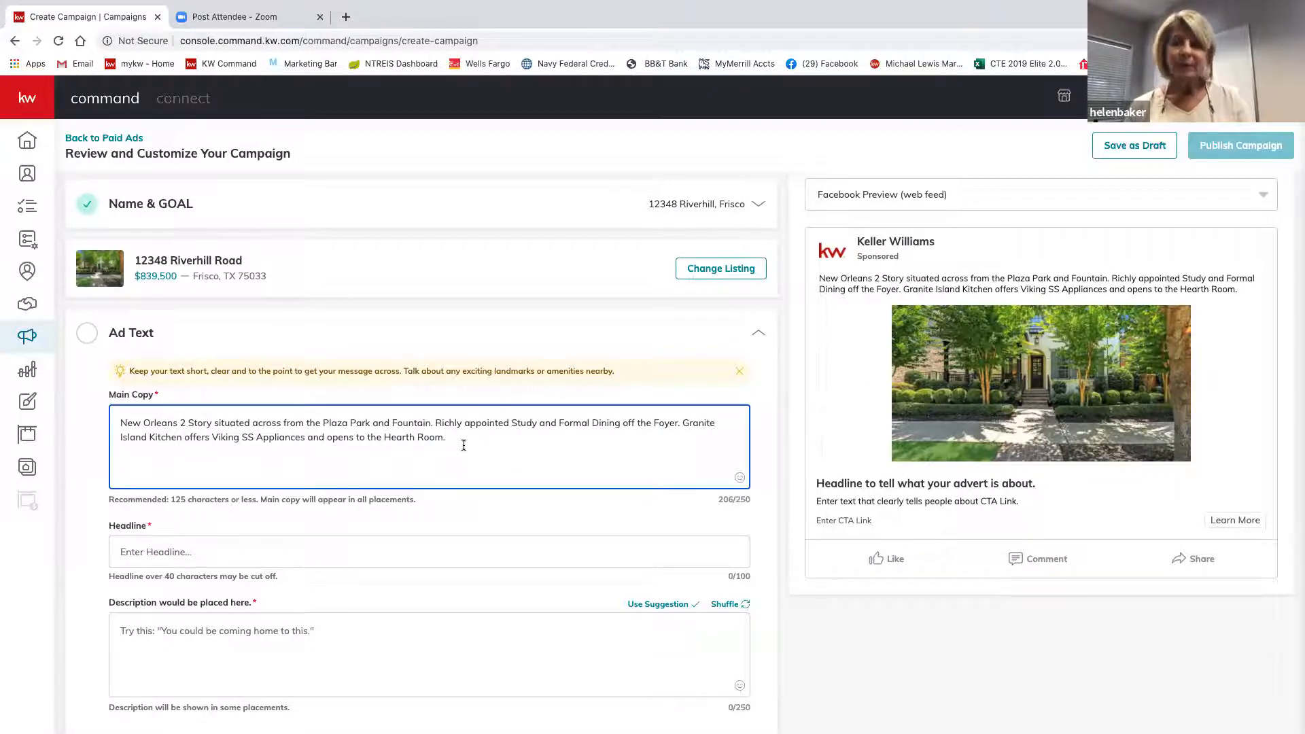
key(BackSpace)
key(BackSpace)
key(BackSpace)
key(BackSpace)
key(BackSpace)
key(BackSpace)
key(BackSpace)
key(BackSpace)
key(BackSpace)
key(BackSpace)
key(BackSpace)
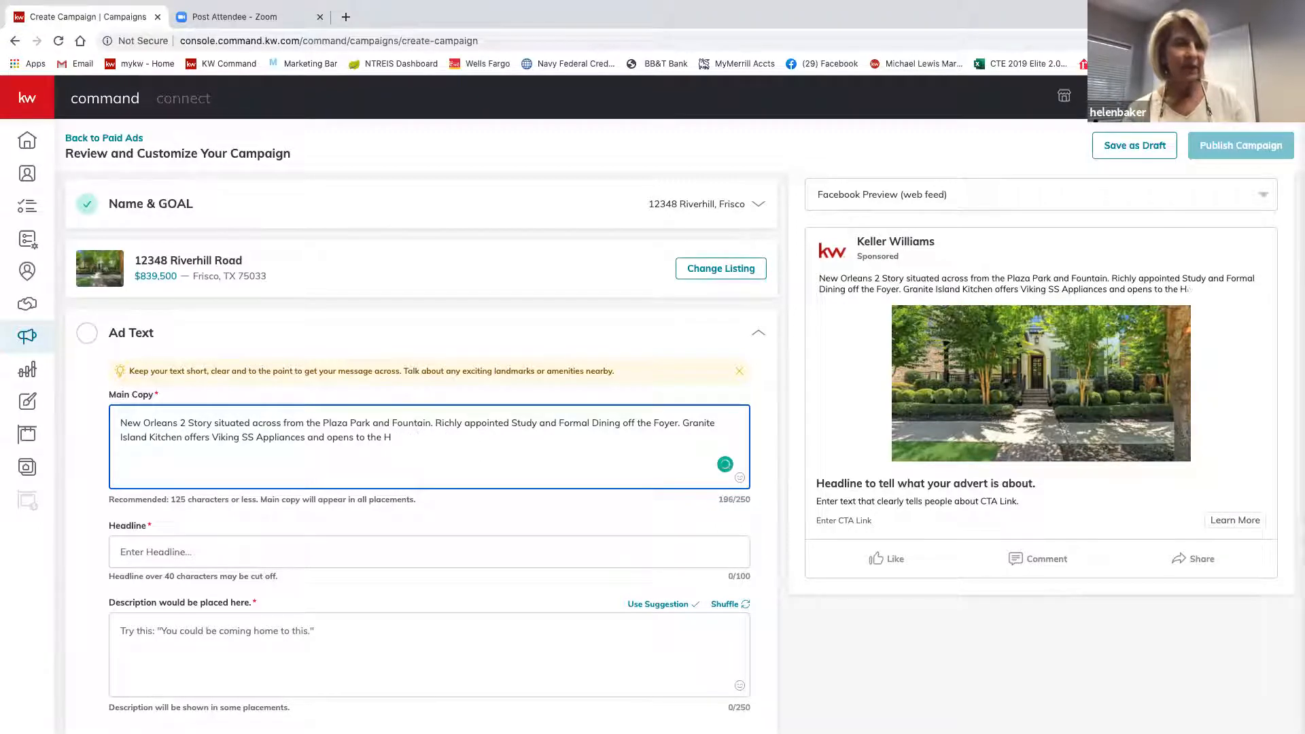
key(BackSpace)
key(BackSpace)
key(BackSpace)
key(BackSpace)
key(BackSpace)
key(BackSpace)
key(BackSpace)
key(BackSpace)
key(BackSpace)
key(BackSpace)
key(BackSpace)
key(BackSpace)
key(BackSpace)
key(BackSpace)
key(BackSpace)
key(BackSpace)
key(BackSpace)
key(BackSpace)
key(BackSpace)
key(BackSpace)
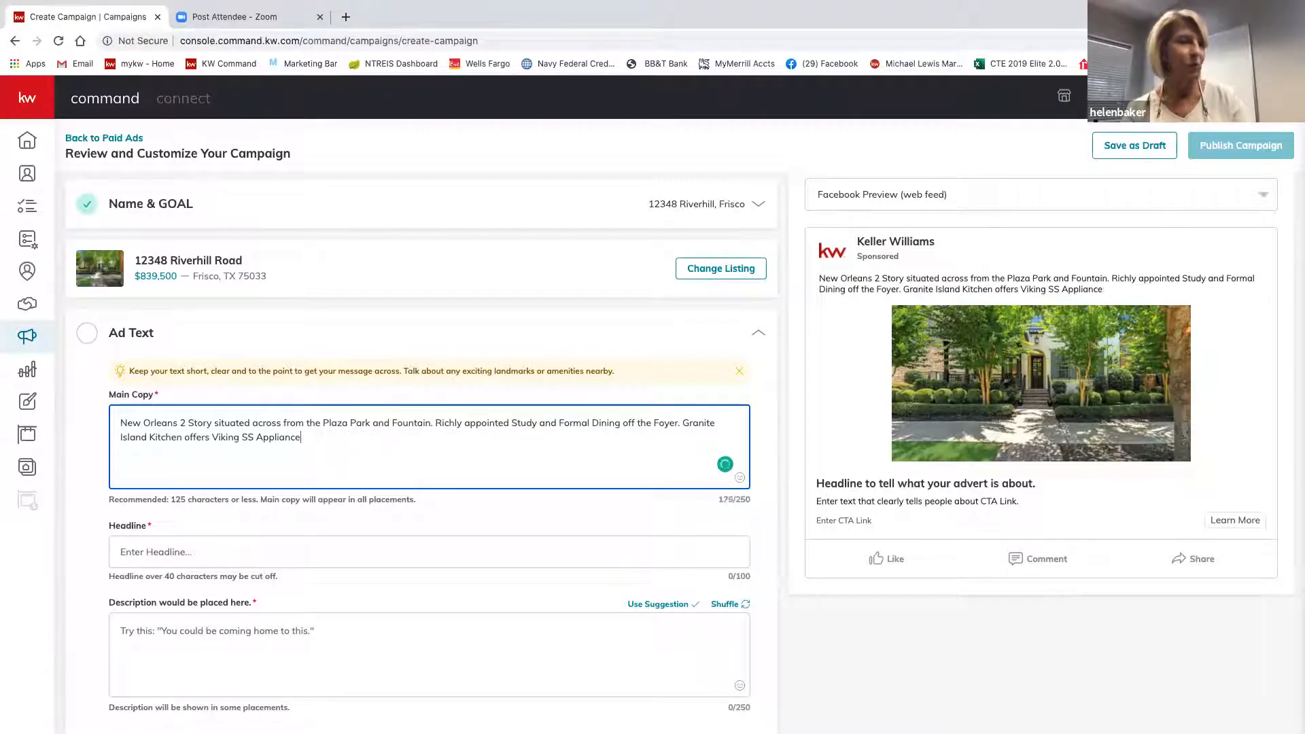
key(BackSpace)
key(BackSpace)
key(BackSpace)
key(BackSpace)
key(BackSpace)
key(BackSpace)
key(BackSpace)
key(BackSpace)
key(BackSpace)
key(BackSpace)
key(BackSpace)
key(BackSpace)
key(BackSpace)
key(BackSpace)
key(BackSpace)
key(BackSpace)
key(BackSpace)
key(BackSpace)
key(BackSpace)
key(BackSpace)
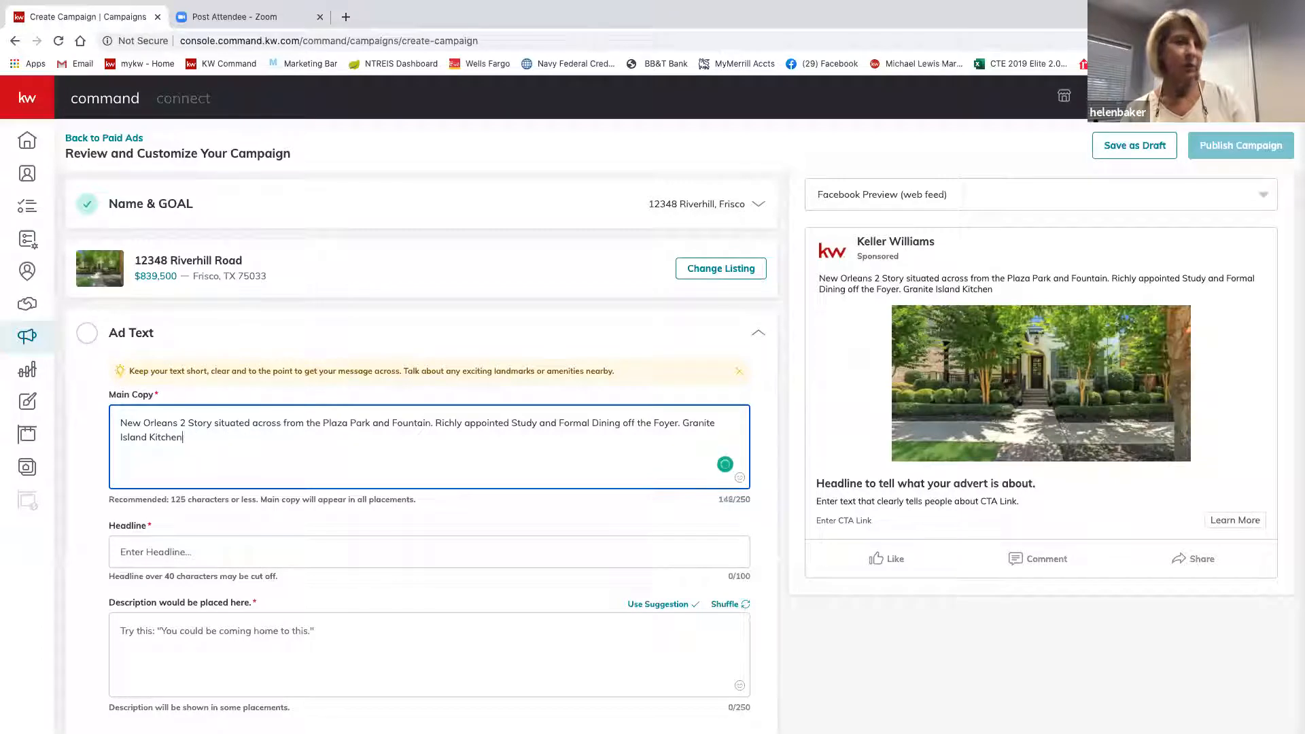
key(BackSpace)
key(BackSpace)
key(BackSpace)
key(BackSpace)
key(BackSpace)
key(BackSpace)
key(BackSpace)
key(BackSpace)
key(BackSpace)
key(BackSpace)
key(BackSpace)
key(BackSpace)
key(BackSpace)
key(BackSpace)
key(BackSpace)
key(BackSpace)
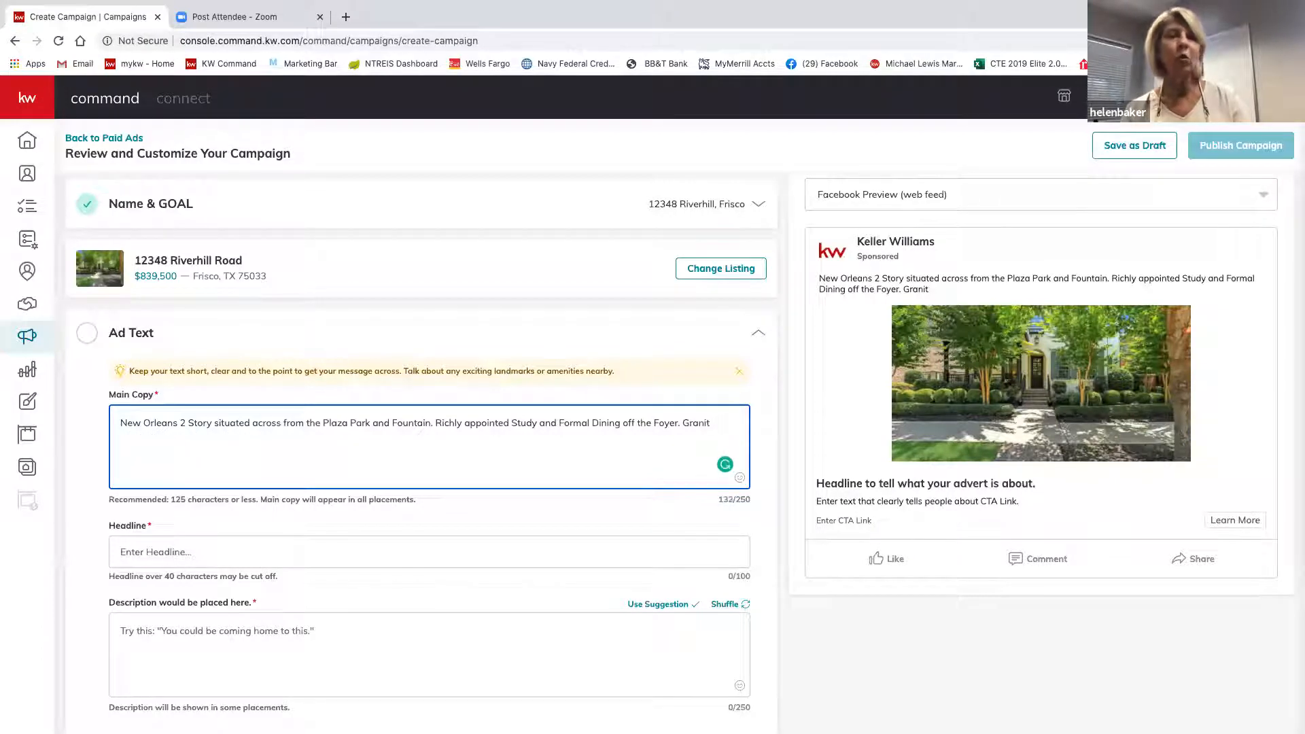
key(BackSpace)
key(BackSpace)
key(BackSpace)
key(BackSpace)
key(BackSpace)
key(BackSpace)
key(BackSpace)
key(BackSpace)
key(BackSpace)
key(BackSpace)
key(BackSpace)
key(BackSpace)
key(BackSpace)
key(BackSpace)
key(BackSpace)
key(BackSpace)
key(BackSpace)
key(BackSpace)
key(BackSpace)
key(BackSpace)
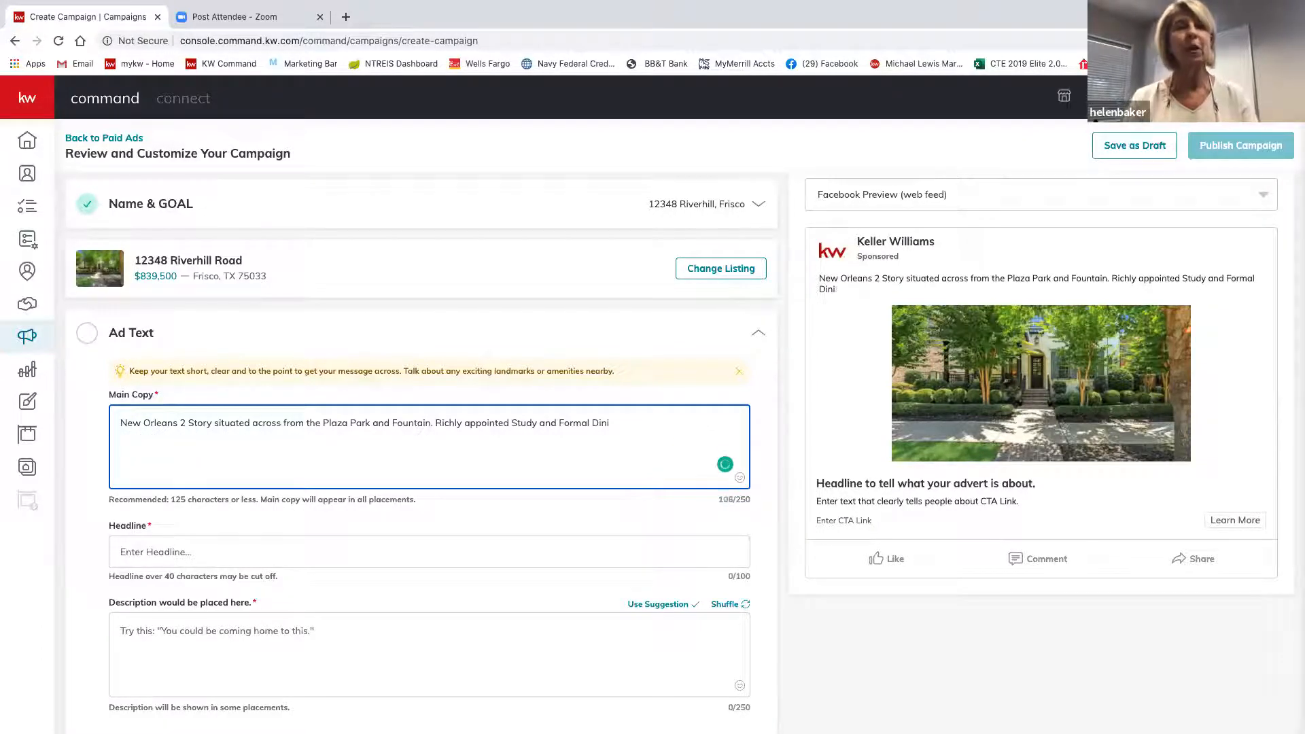
key(BackSpace)
key(BackSpace)
key(BackSpace)
key(BackSpace)
key(BackSpace)
key(BackSpace)
key(BackSpace)
key(BackSpace)
key(BackSpace)
key(BackSpace)
key(BackSpace)
key(BackSpace)
key(BackSpace)
key(BackSpace)
key(BackSpace)
key(BackSpace)
key(BackSpace)
key(BackSpace)
key(BackSpace)
key(BackSpace)
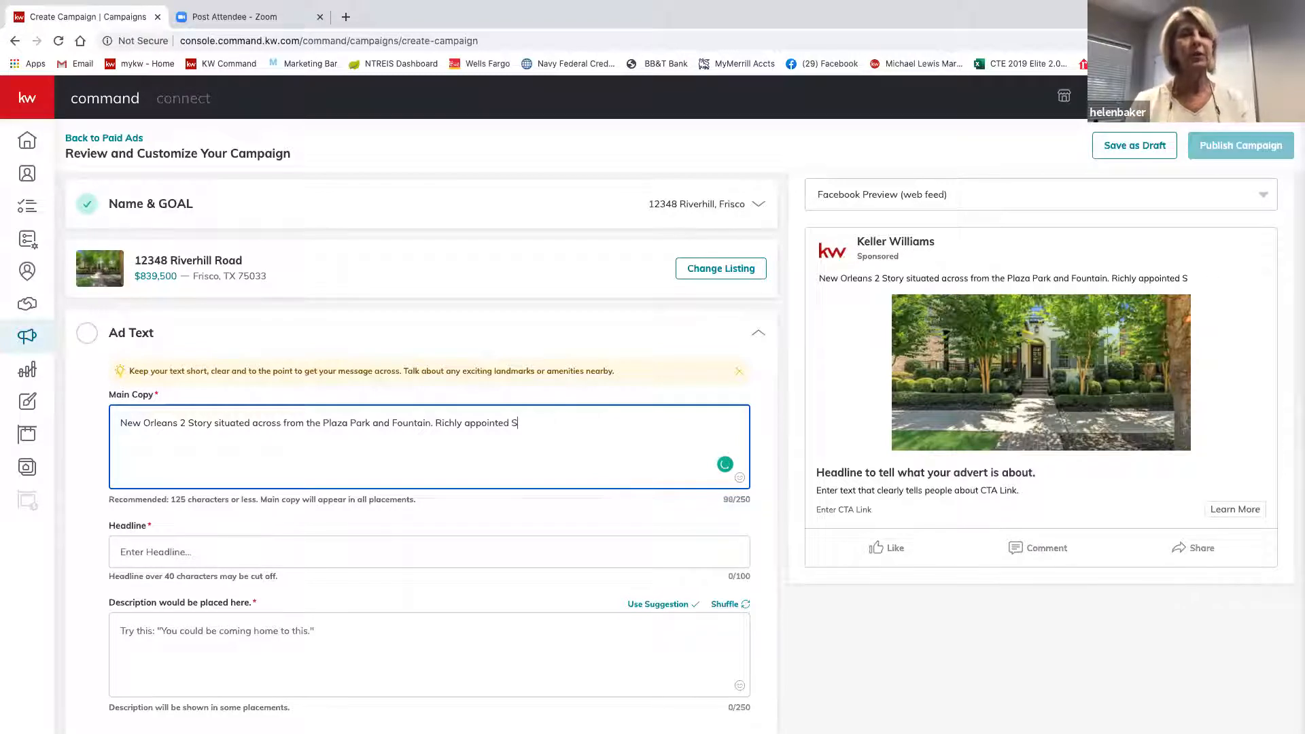
key(BackSpace)
key(BackSpace)
key(BackSpace)
key(BackSpace)
key(BackSpace)
key(BackSpace)
key(BackSpace)
key(BackSpace)
key(BackSpace)
key(BackSpace)
key(BackSpace)
key(BackSpace)
key(BackSpace)
key(BackSpace)
key(BackSpace)
key(BackSpace)
key(BackSpace)
key(BackSpace)
key(BackSpace)
key(BackSpace)
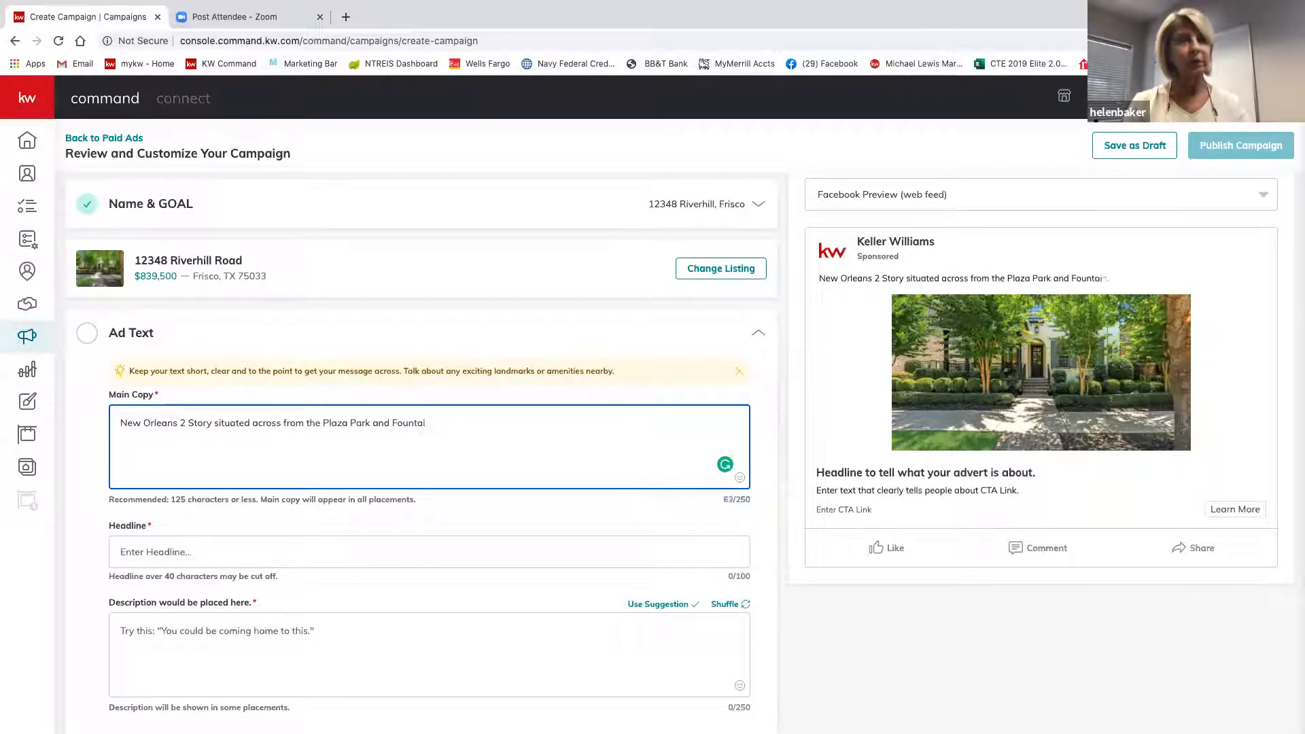
key(BackSpace)
key(BackSpace)
key(BackSpace)
key(BackSpace)
key(BackSpace)
key(BackSpace)
key(BackSpace)
key(BackSpace)
key(BackSpace)
key(BackSpace)
key(BackSpace)
key(BackSpace)
key(BackSpace)
key(BackSpace)
key(BackSpace)
key(BackSpace)
key(BackSpace)
key(BackSpace)
key(BackSpace)
key(BackSpace)
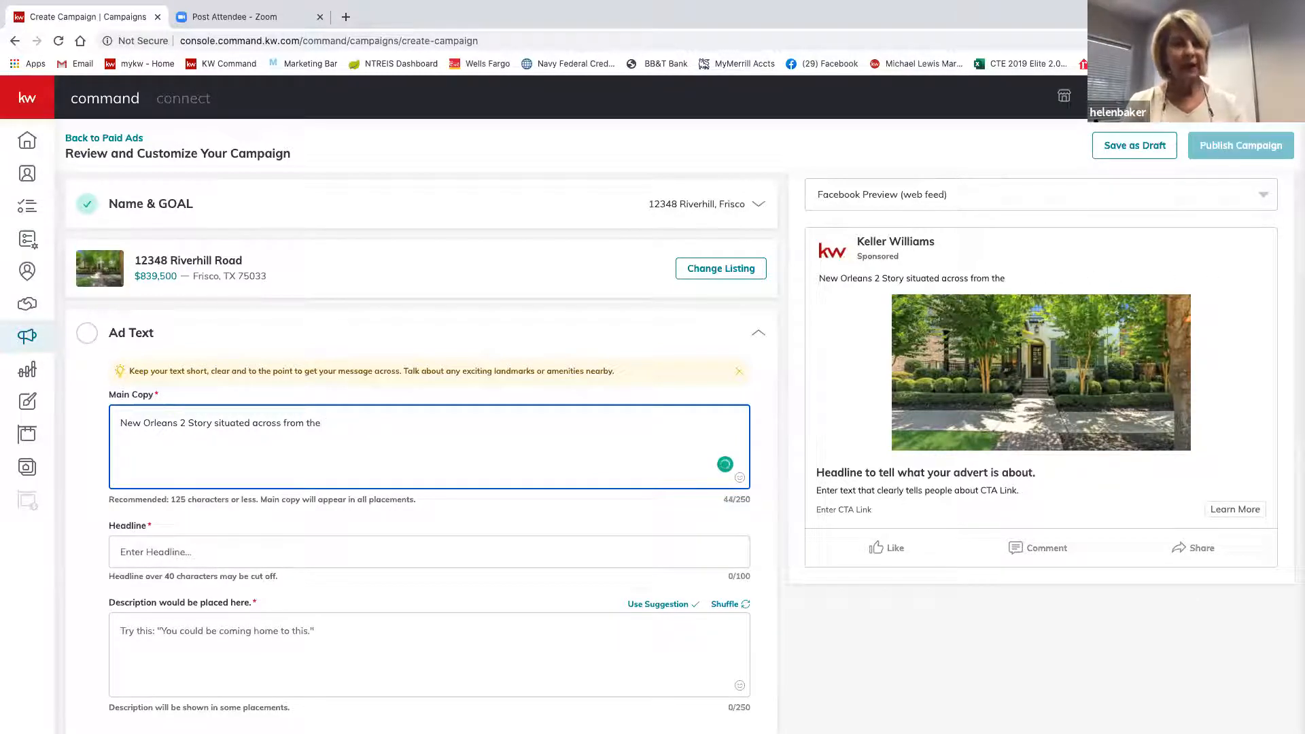
key(BackSpace)
key(BackSpace)
key(BackSpace)
key(BackSpace)
key(BackSpace)
key(BackSpace)
key(BackSpace)
key(BackSpace)
key(BackSpace)
key(BackSpace)
key(BackSpace)
key(BackSpace)
key(BackSpace)
key(BackSpace)
key(BackSpace)
key(BackSpace)
key(BackSpace)
key(BackSpace)
key(BackSpace)
key(BackSpace)
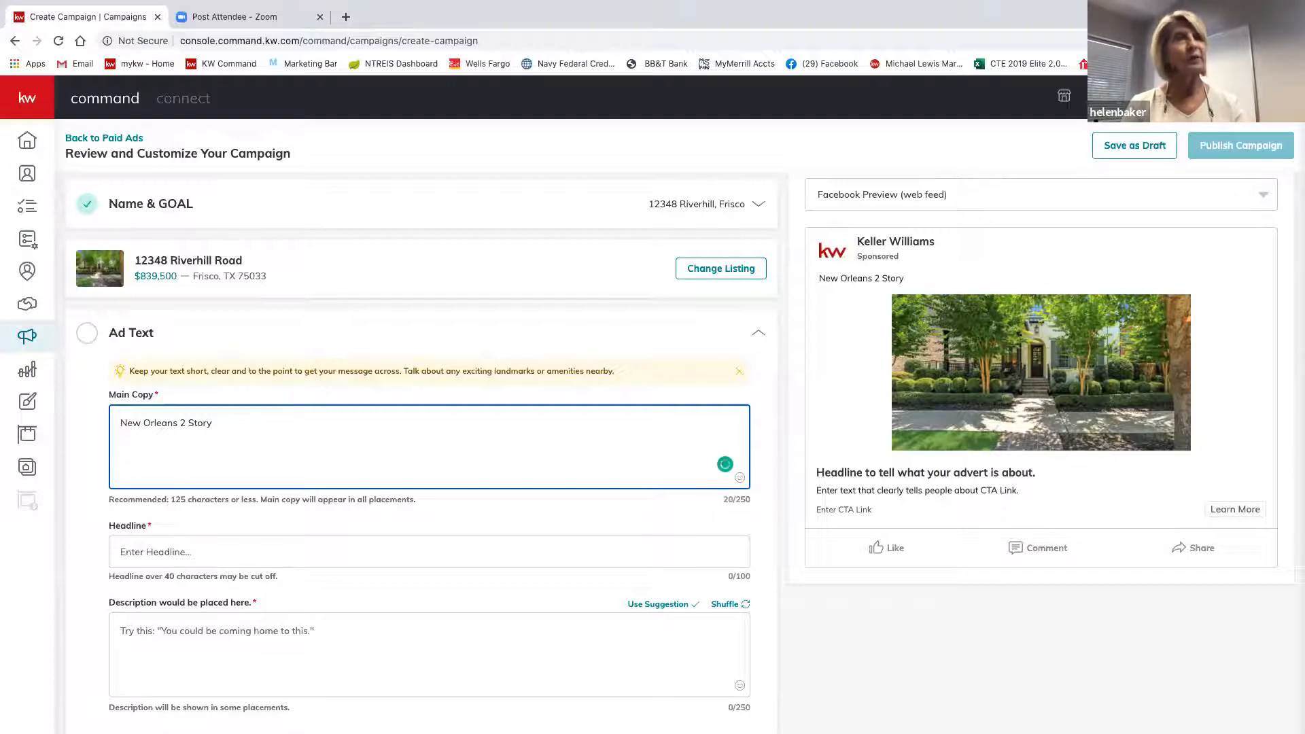
key(BackSpace)
key(BackSpace)
key(BackSpace)
key(BackSpace)
key(BackSpace)
key(BackSpace)
key(BackSpace)
key(BackSpace)
key(BackSpace)
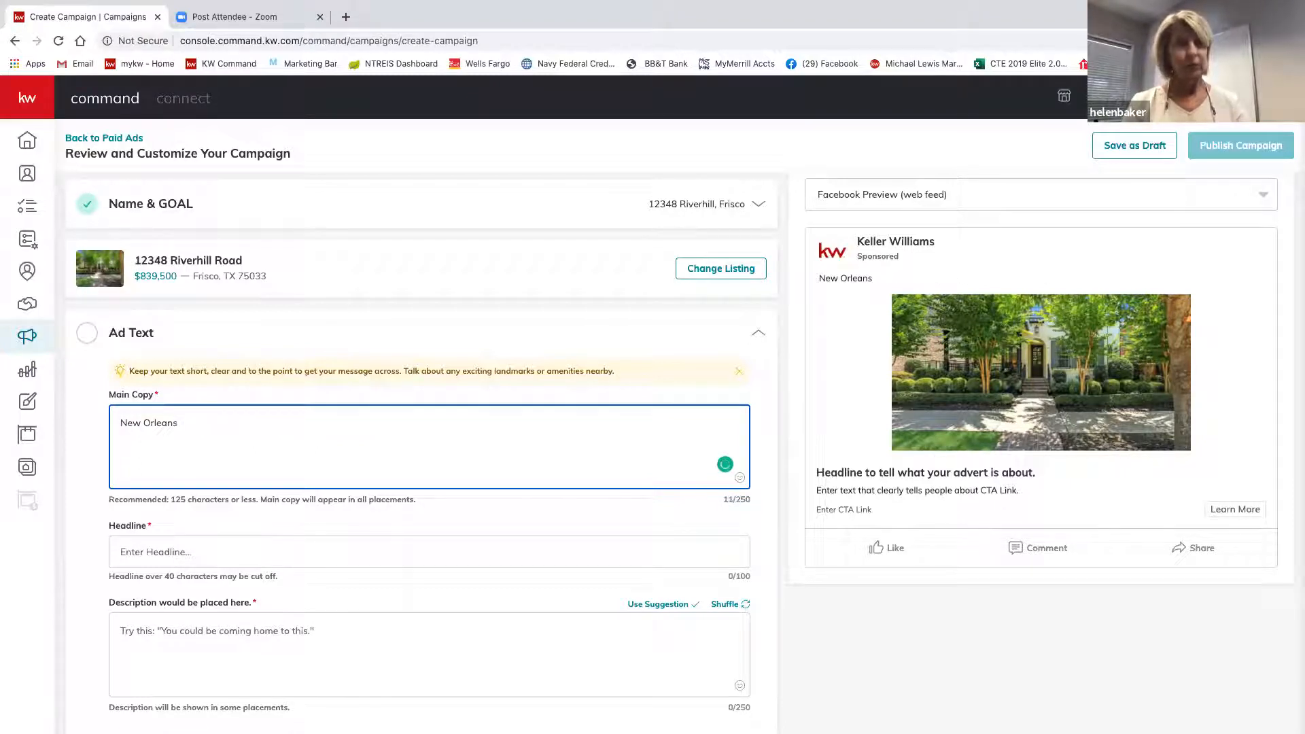
key(BackSpace)
key(BackSpace)
key(BackSpace)
key(BackSpace)
key(BackSpace)
key(BackSpace)
key(BackSpace)
key(BackSpace)
key(BackSpace)
key(BackSpace)
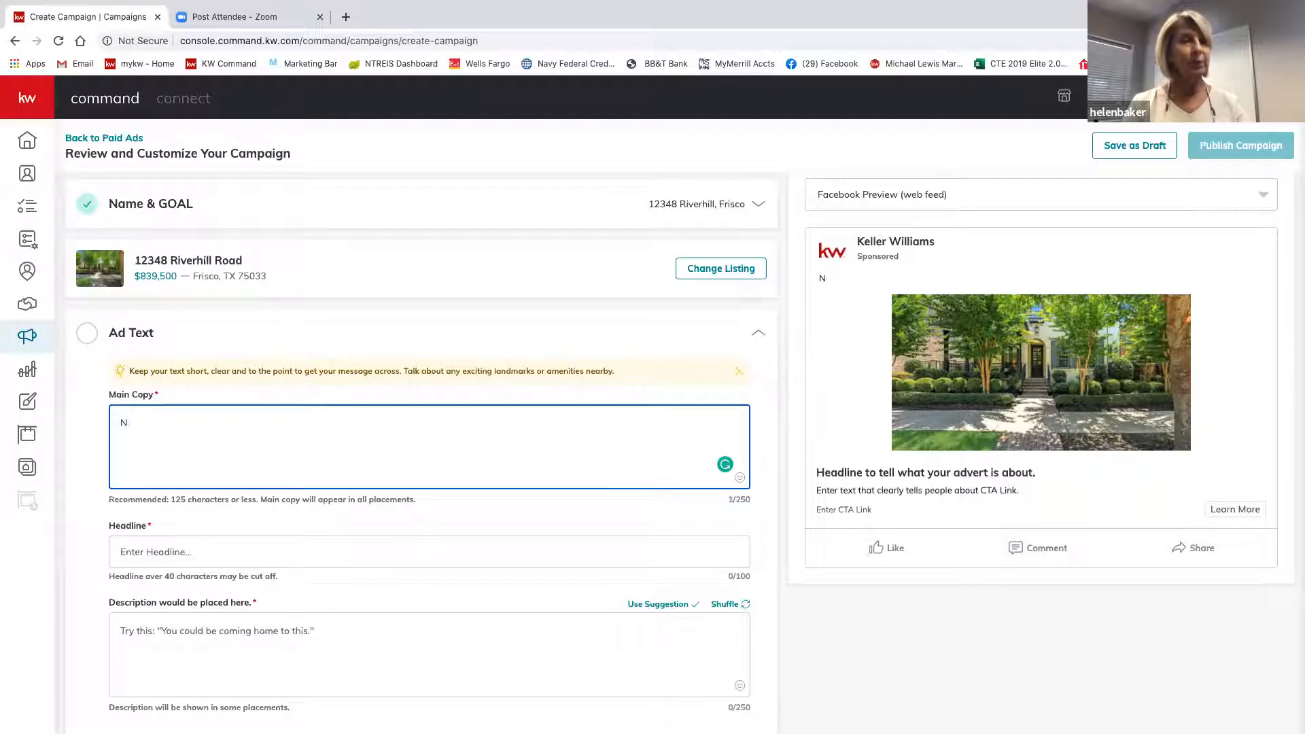
key(BackSpace)
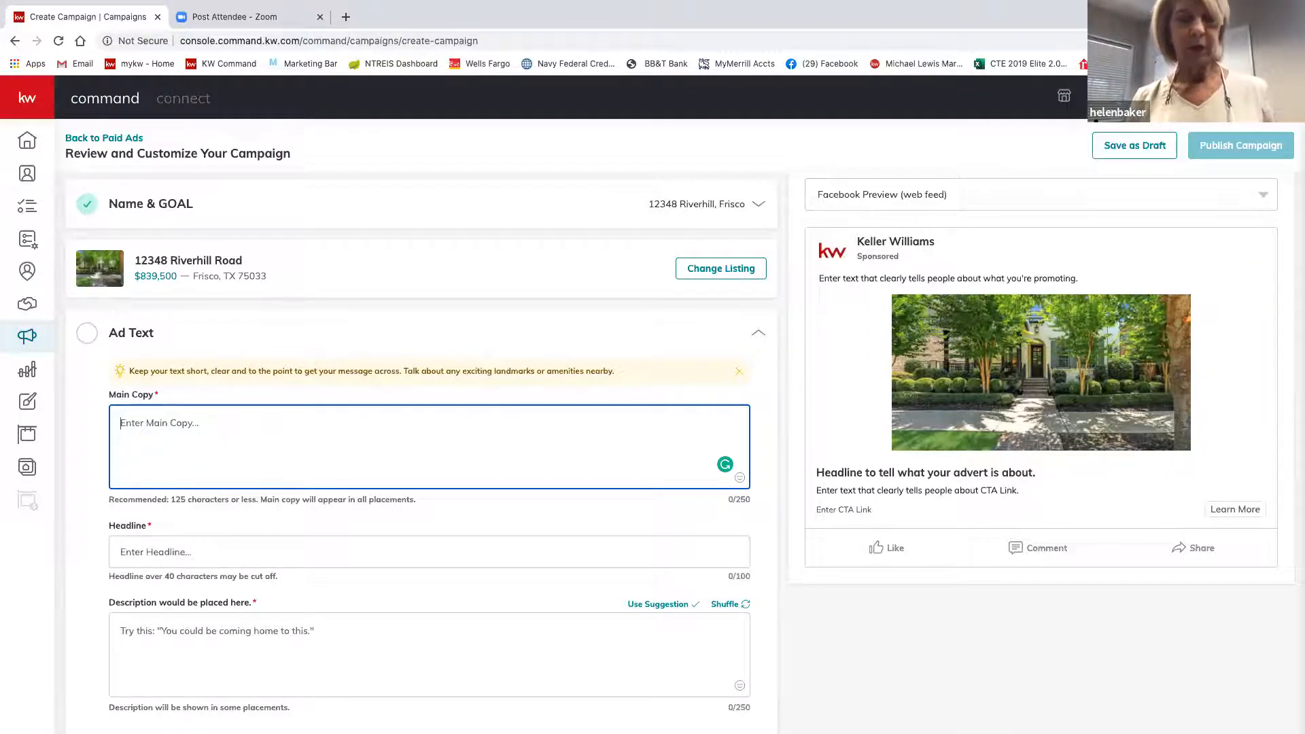
Enter 'ONE OF KIND HOME IN FRISCO..WON'T LAST LONG' as the ad's main copy.
text(ON)
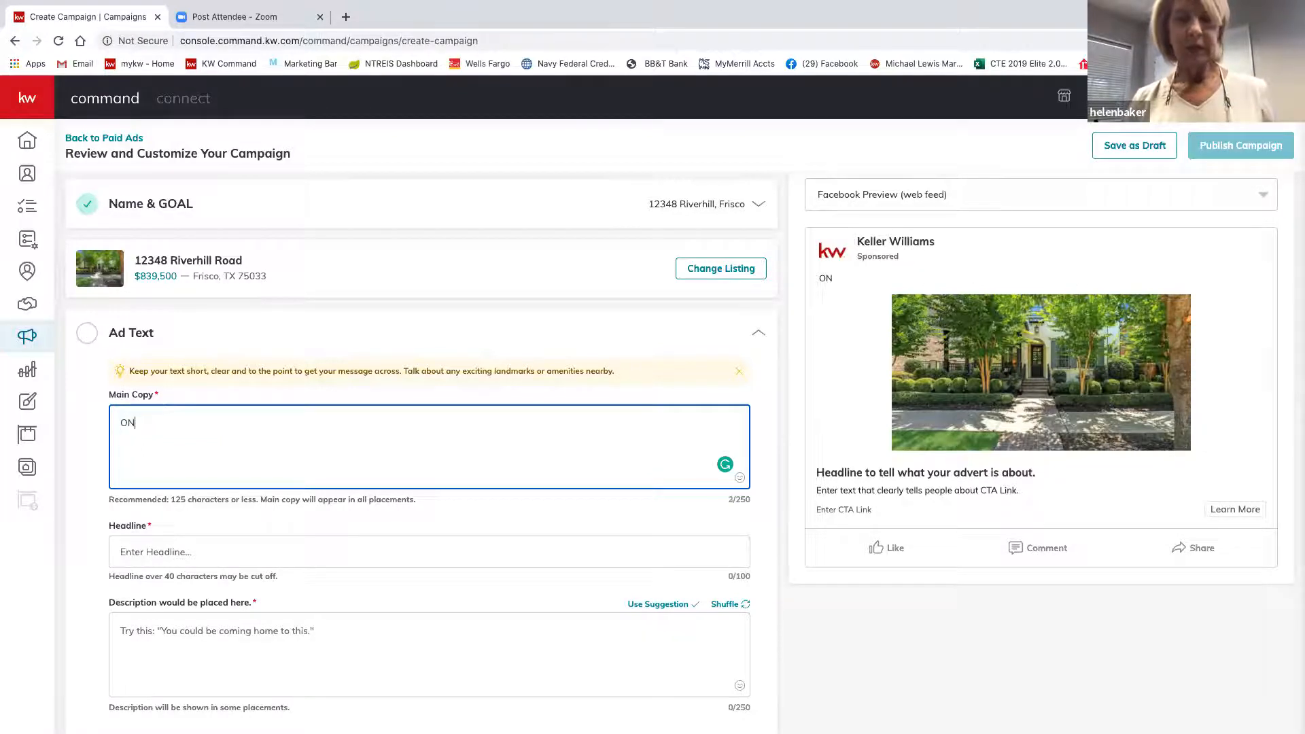
text(E OF )
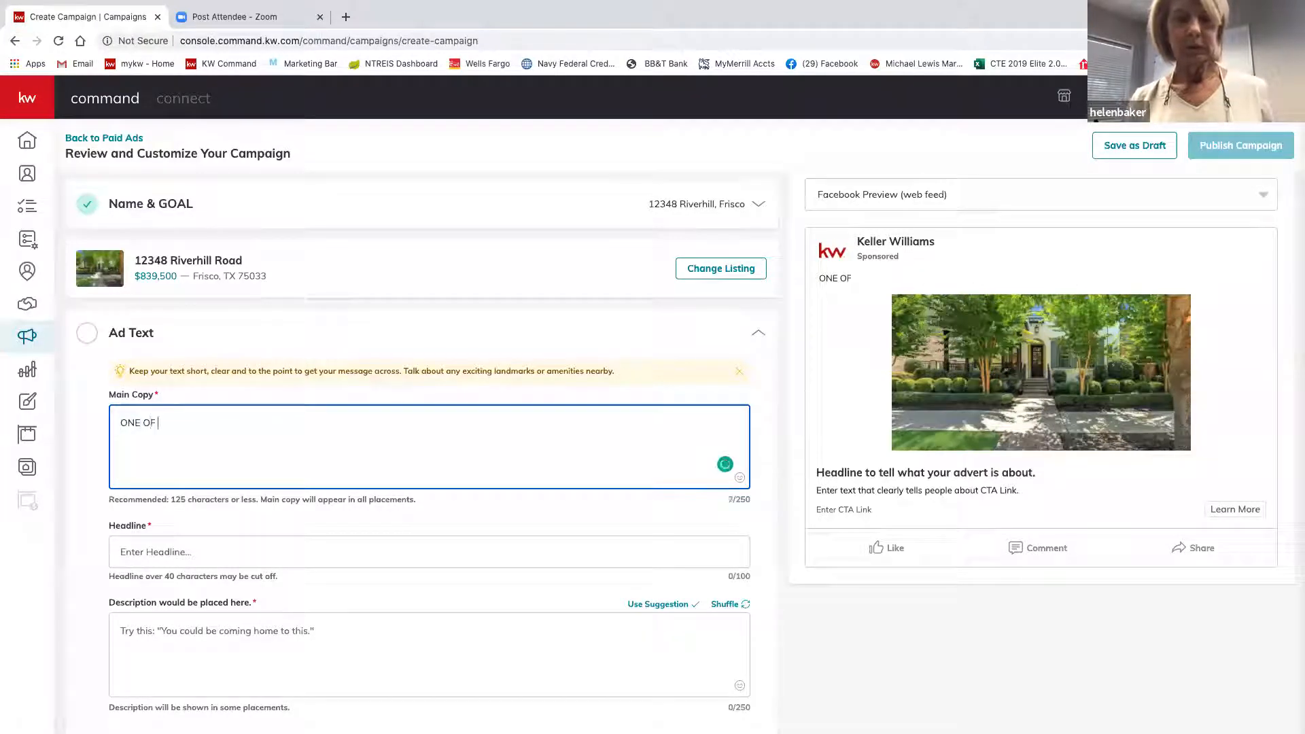
text(KIND HO)
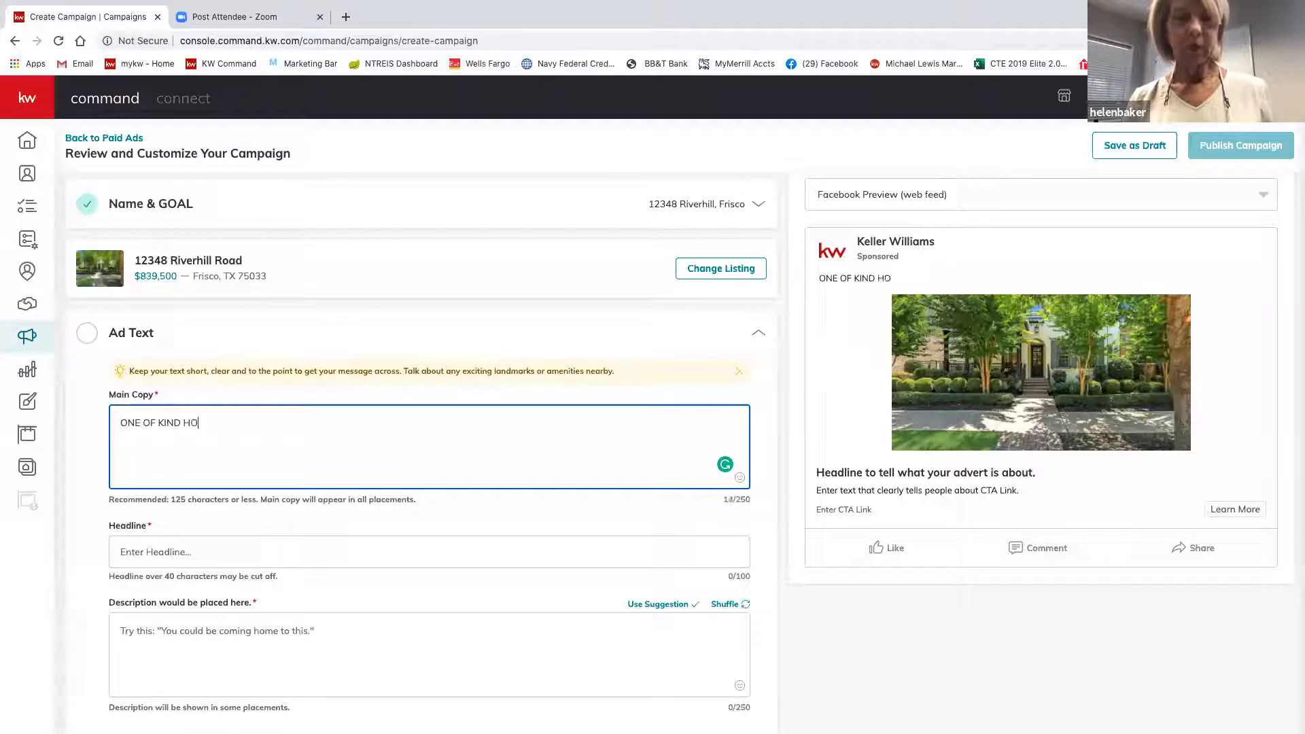
text(ME IN F)
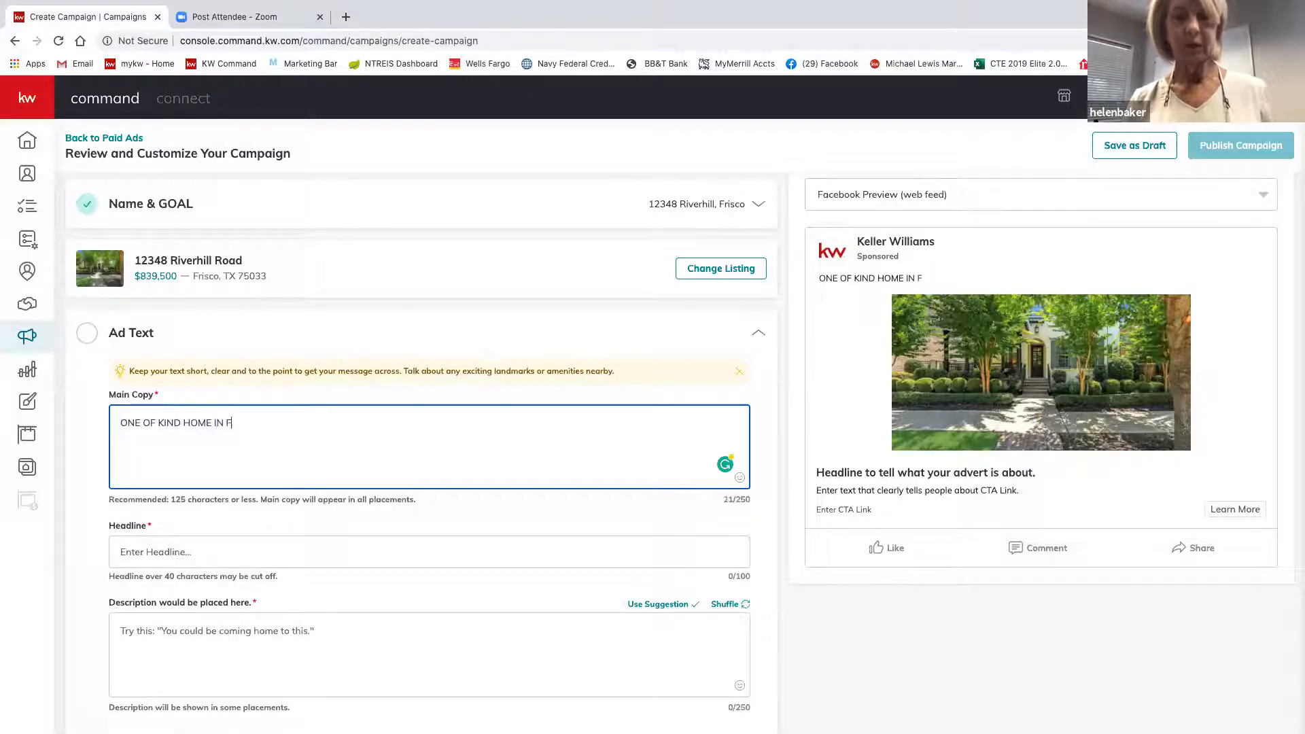
text(RISCO)
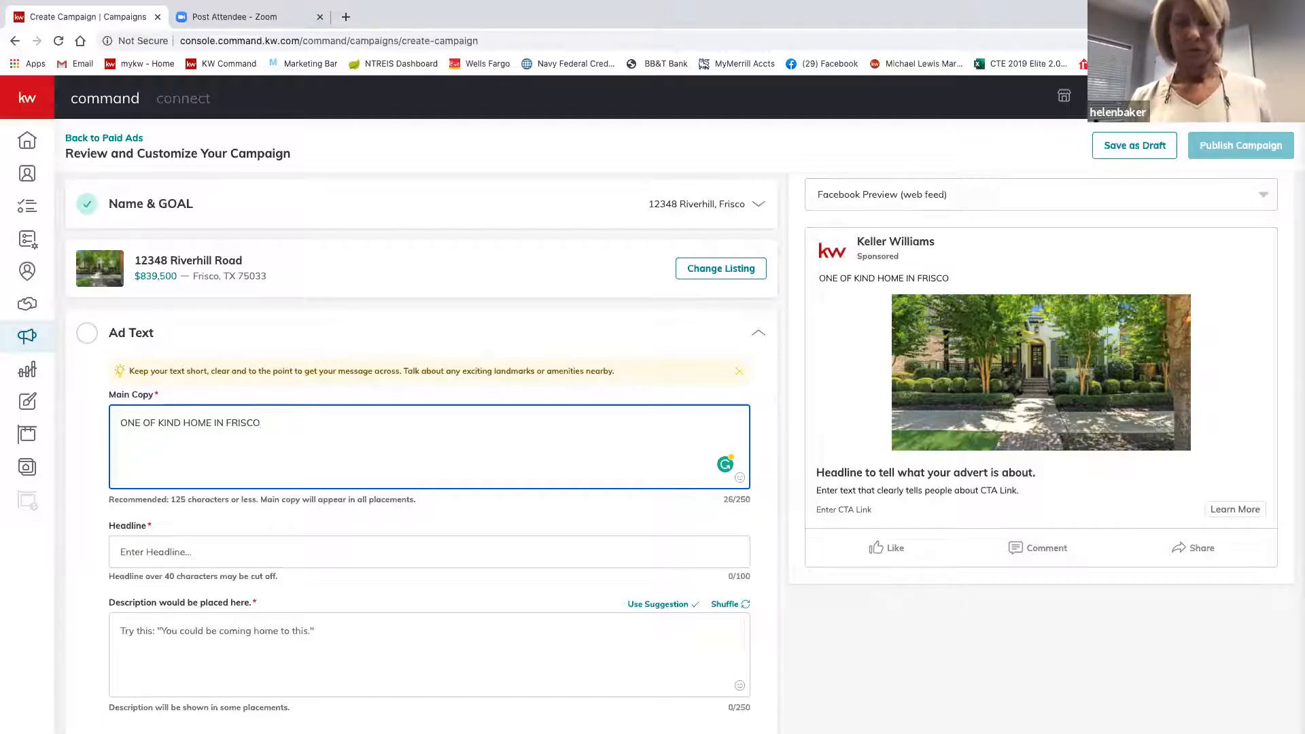
text(..)
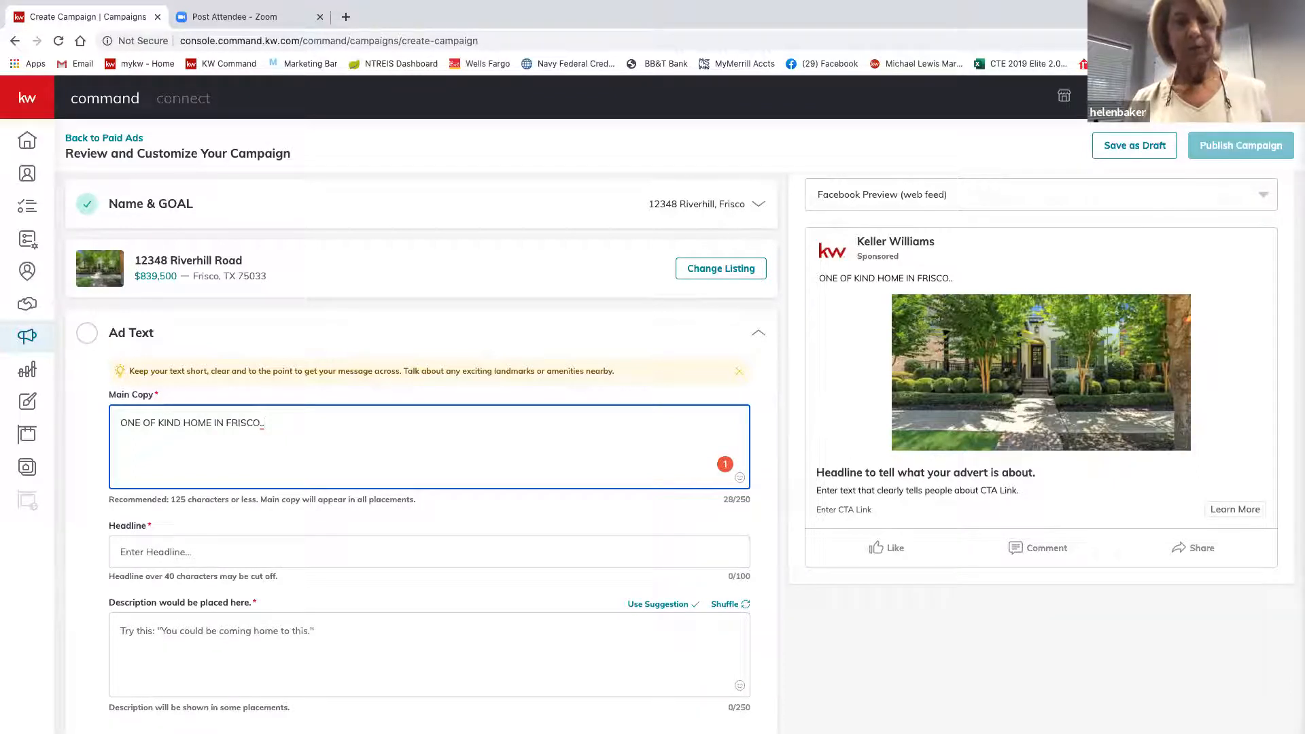
text(WON)
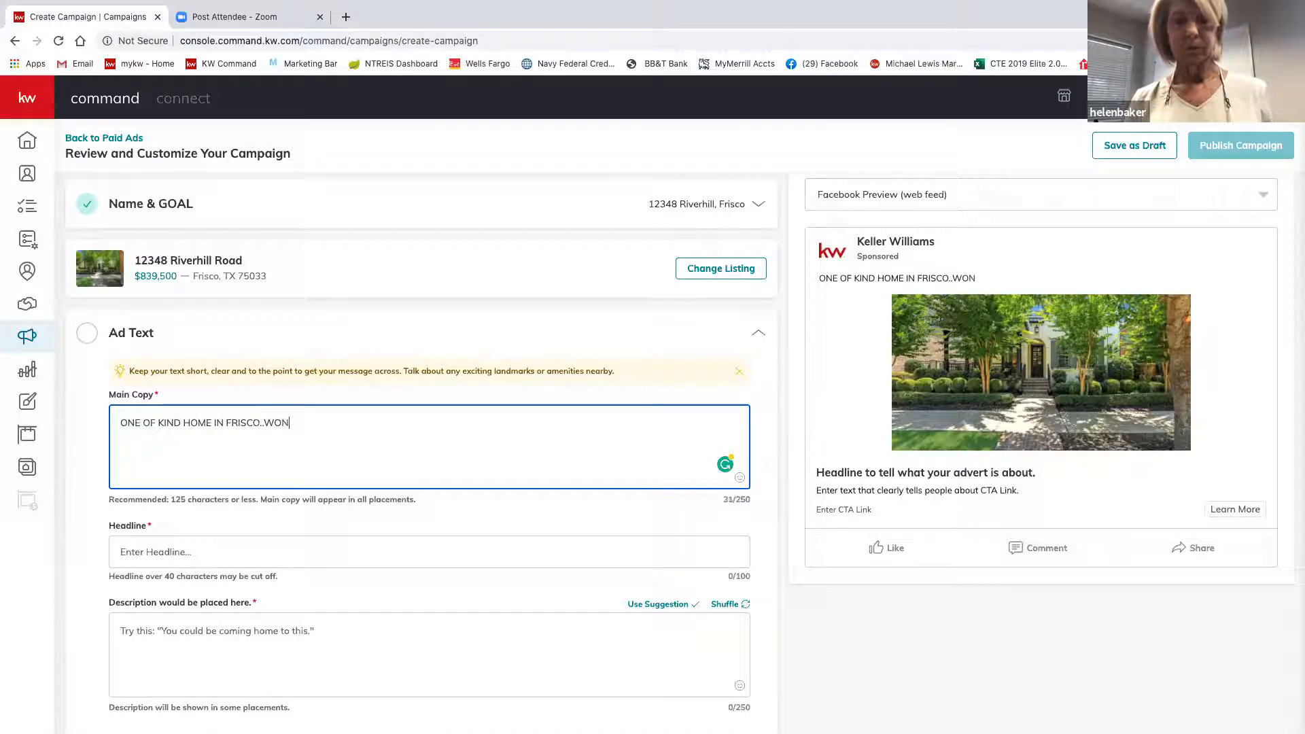
text('T )
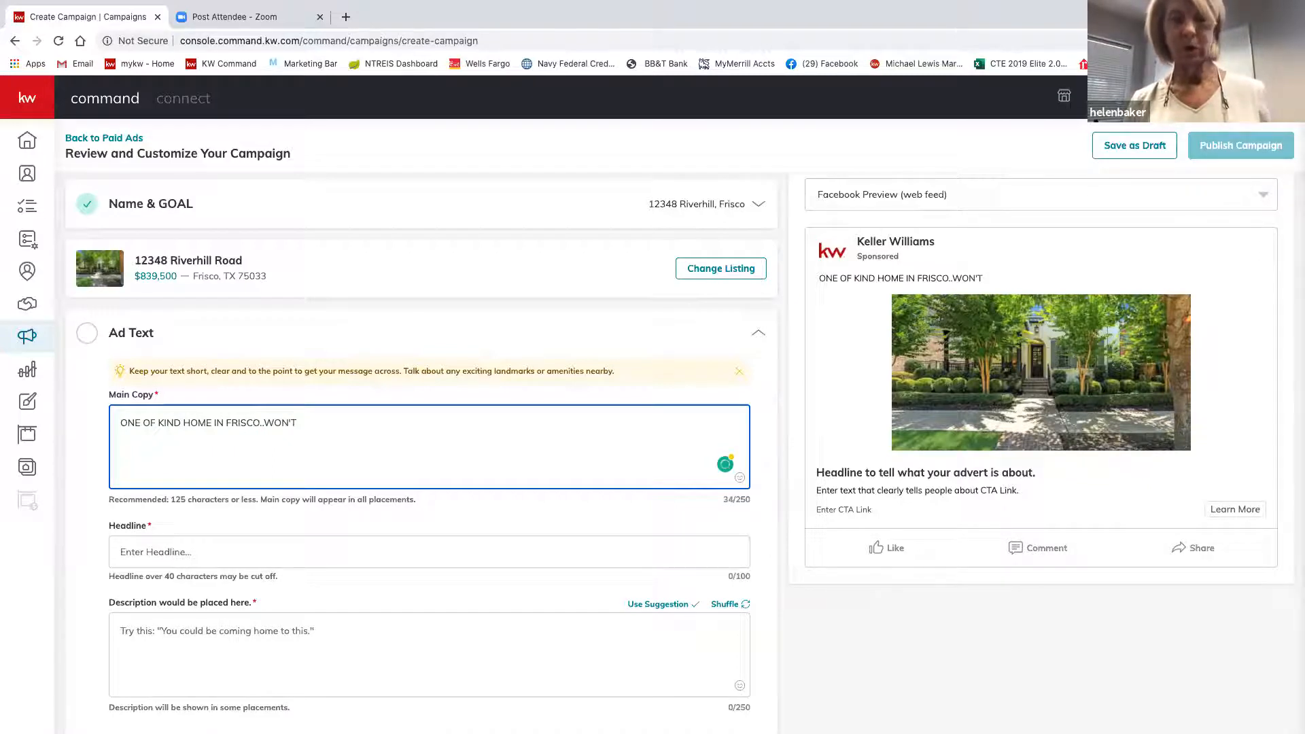
text(LAST LO)
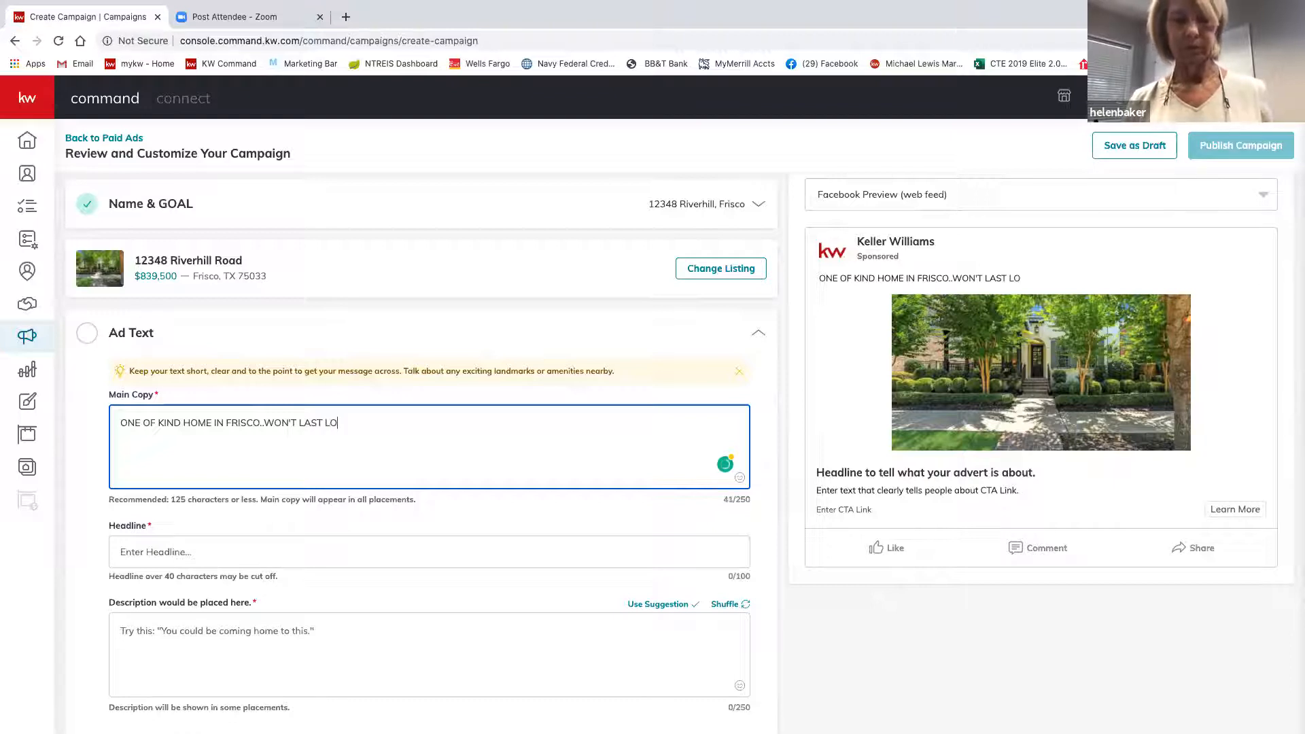
text(NG)
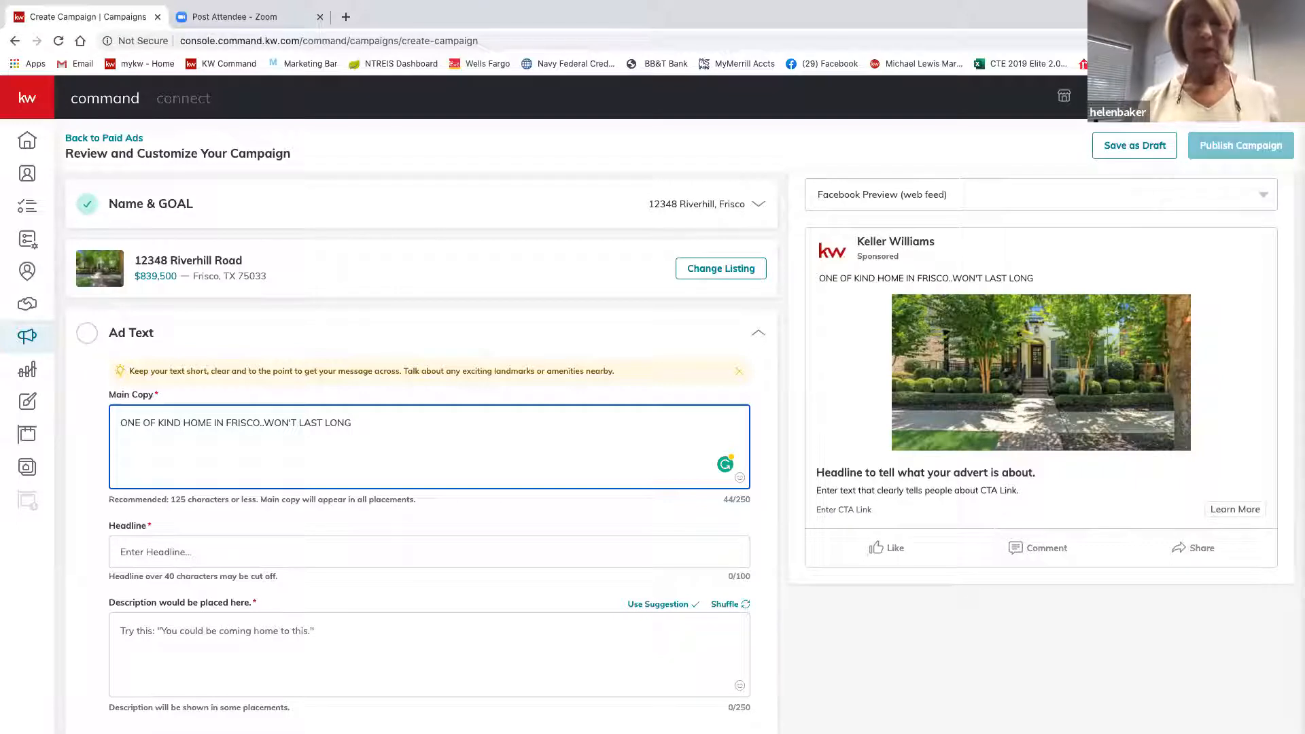
Append 'CLICK THE "LEARN MORE" BUTTON BELOW FOR LOCATION, PRICE AND MORE PICS.' to the main copy.
text(CLI)
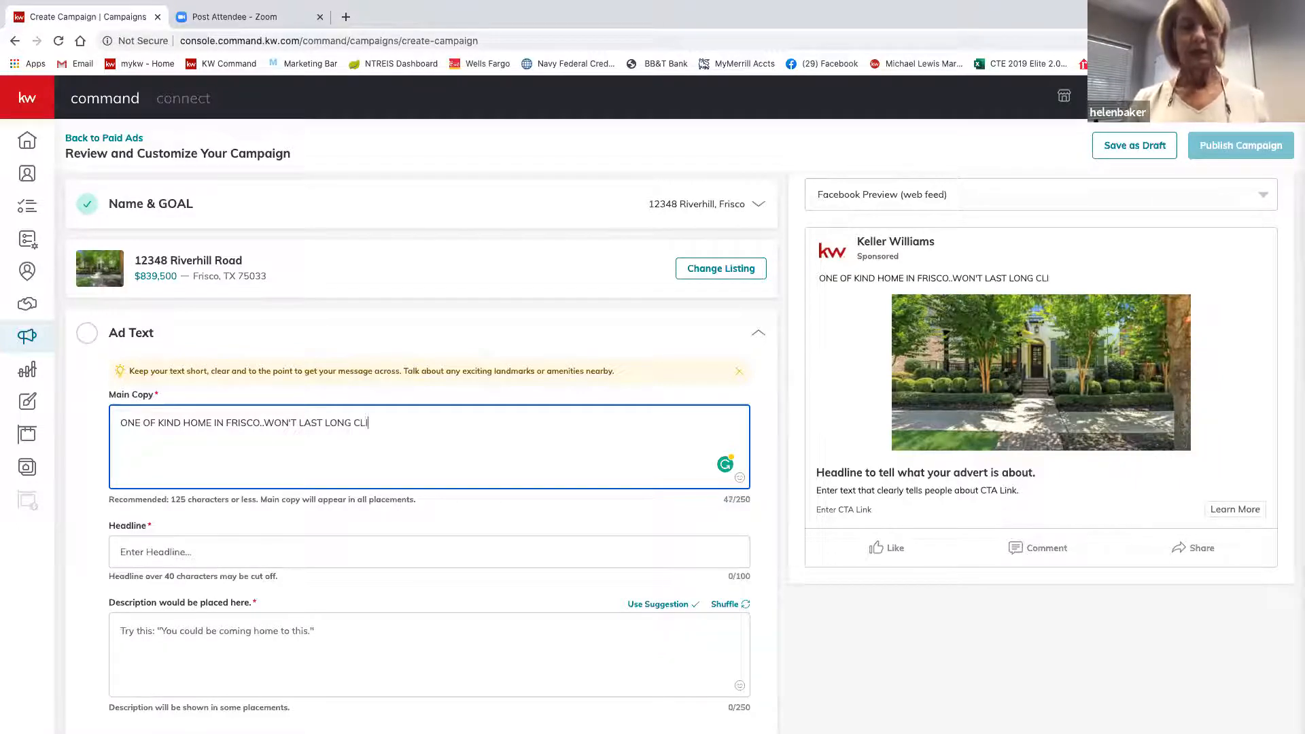
text(CK)
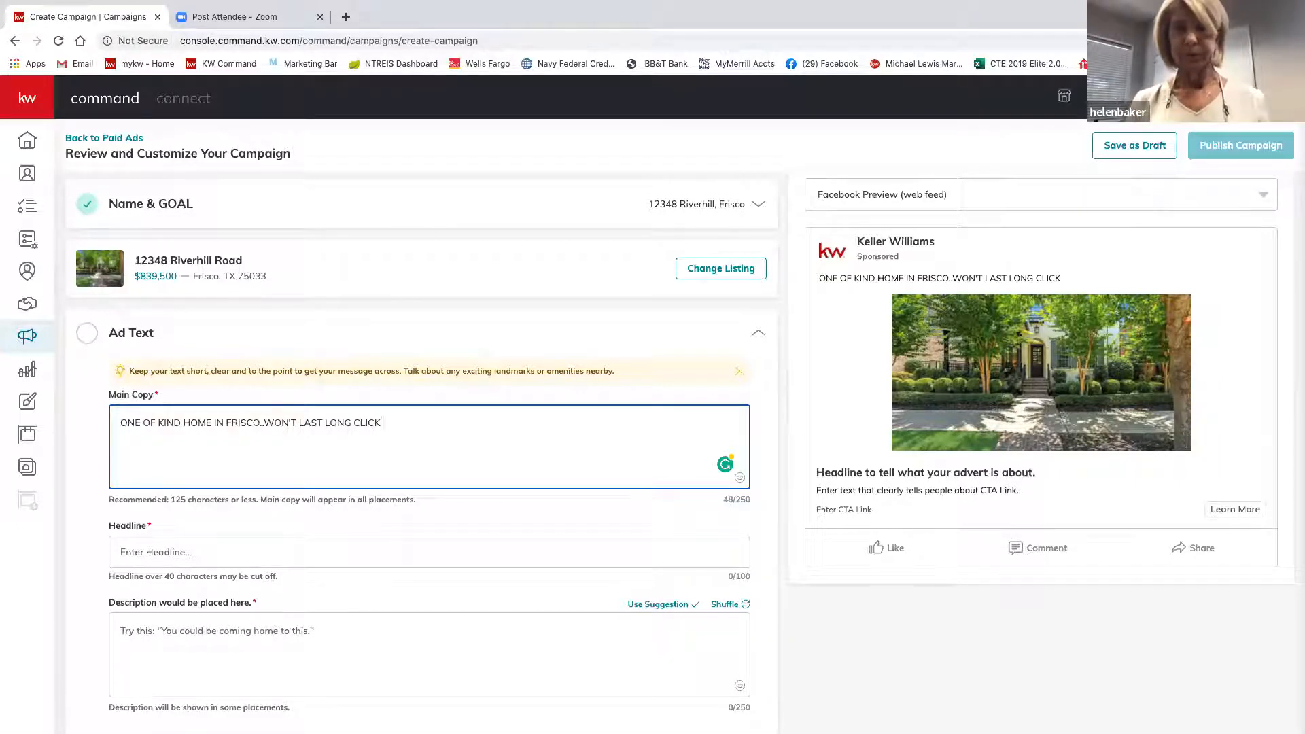
text( THE )
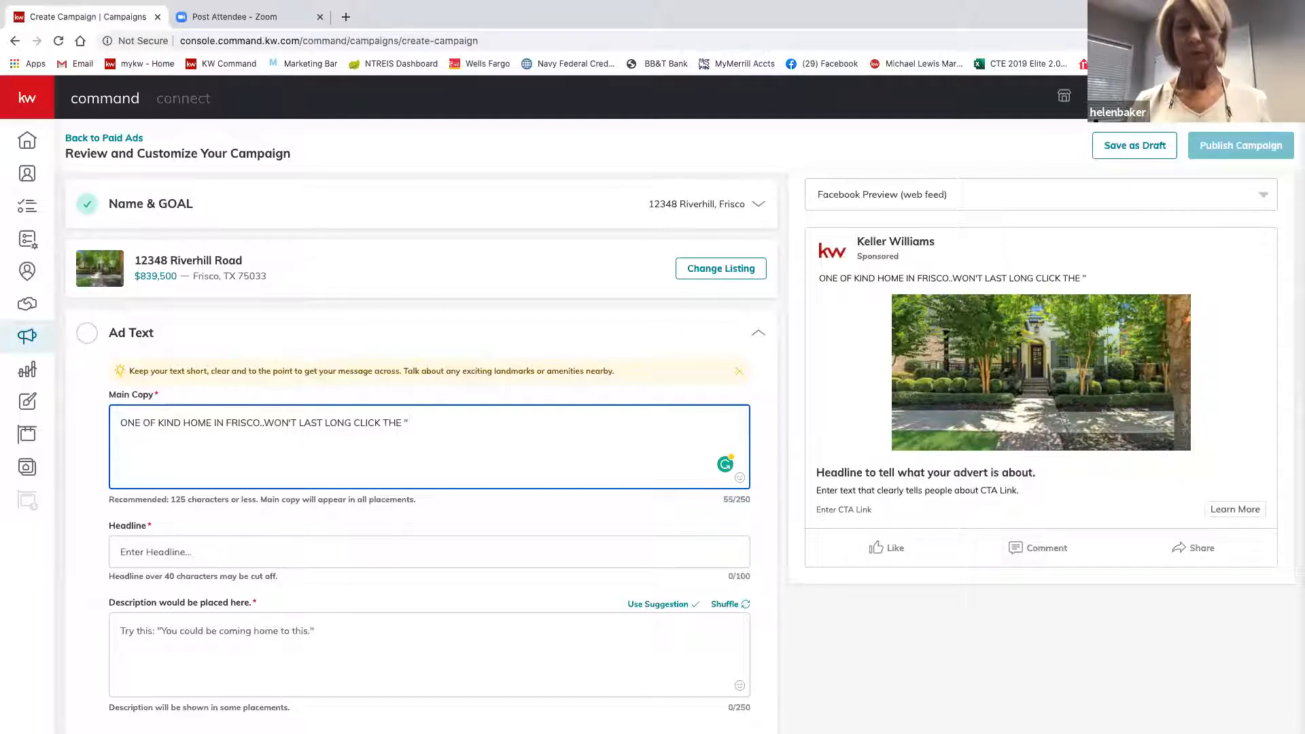
text("LEAR)
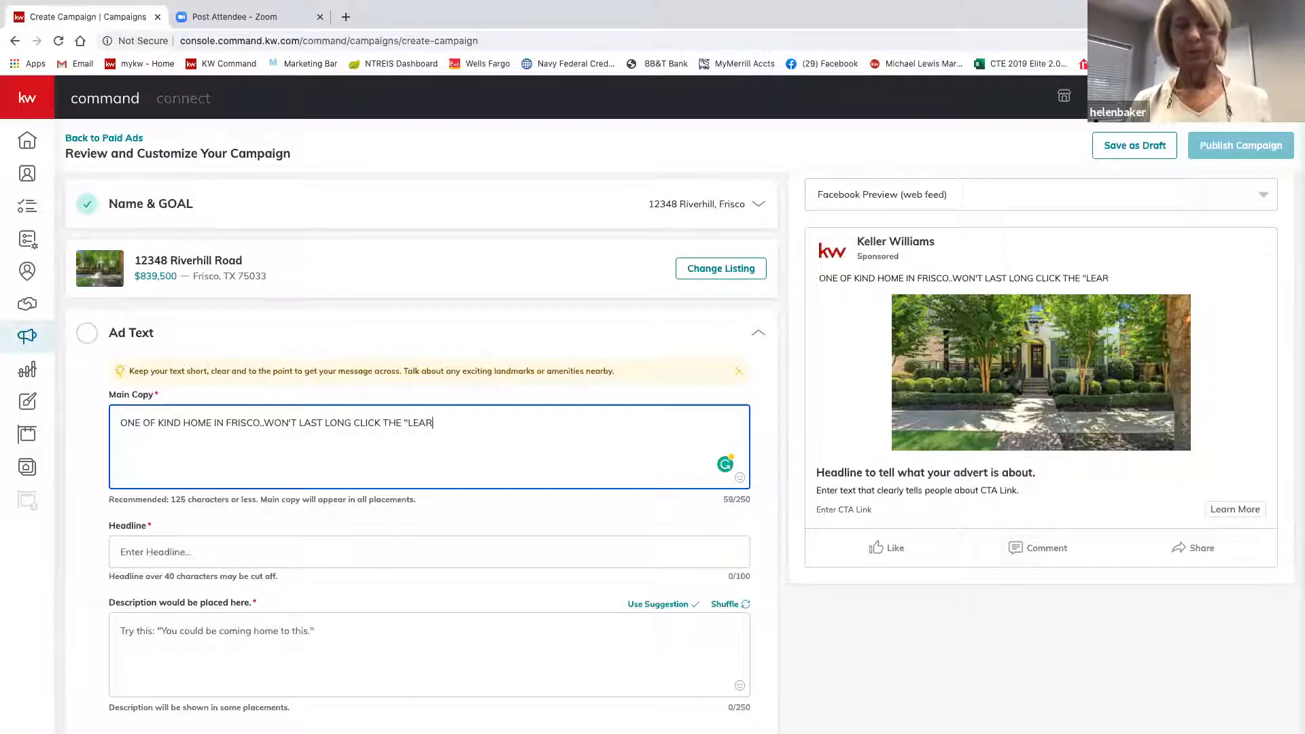
text(N MORE)
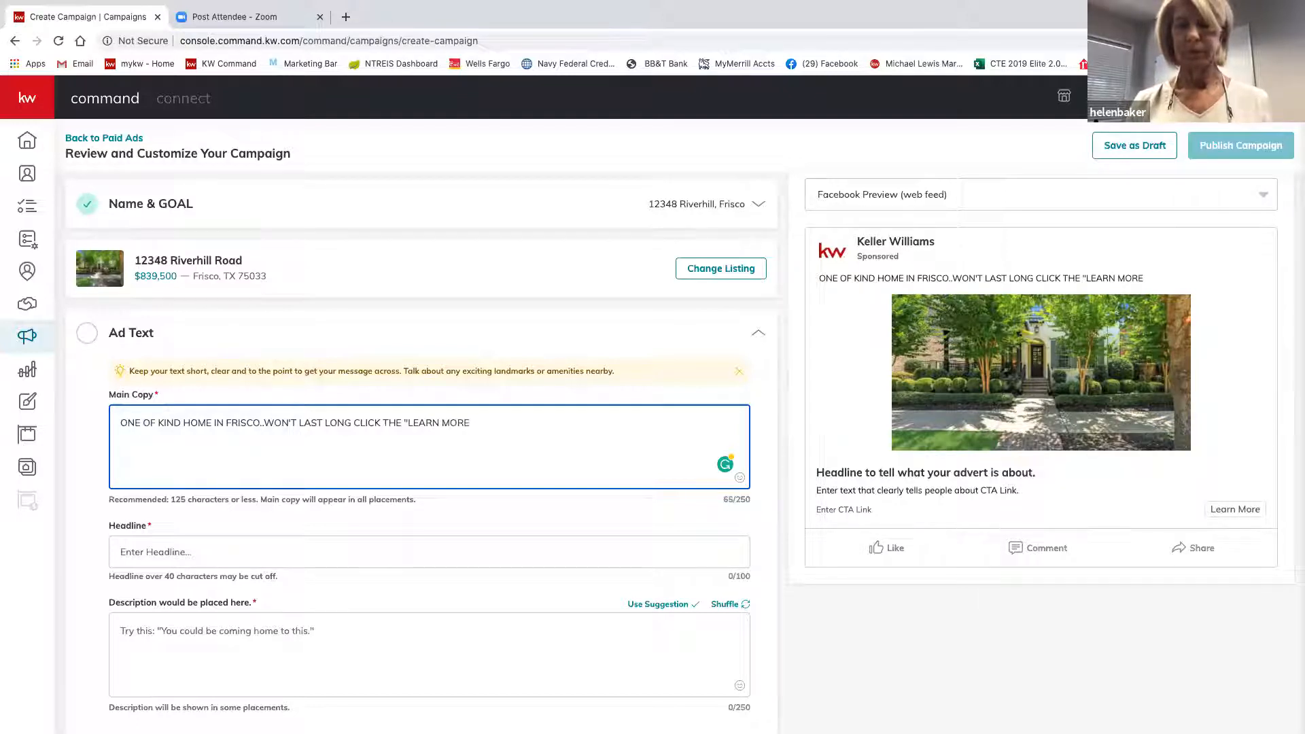
text(" BUTTON)
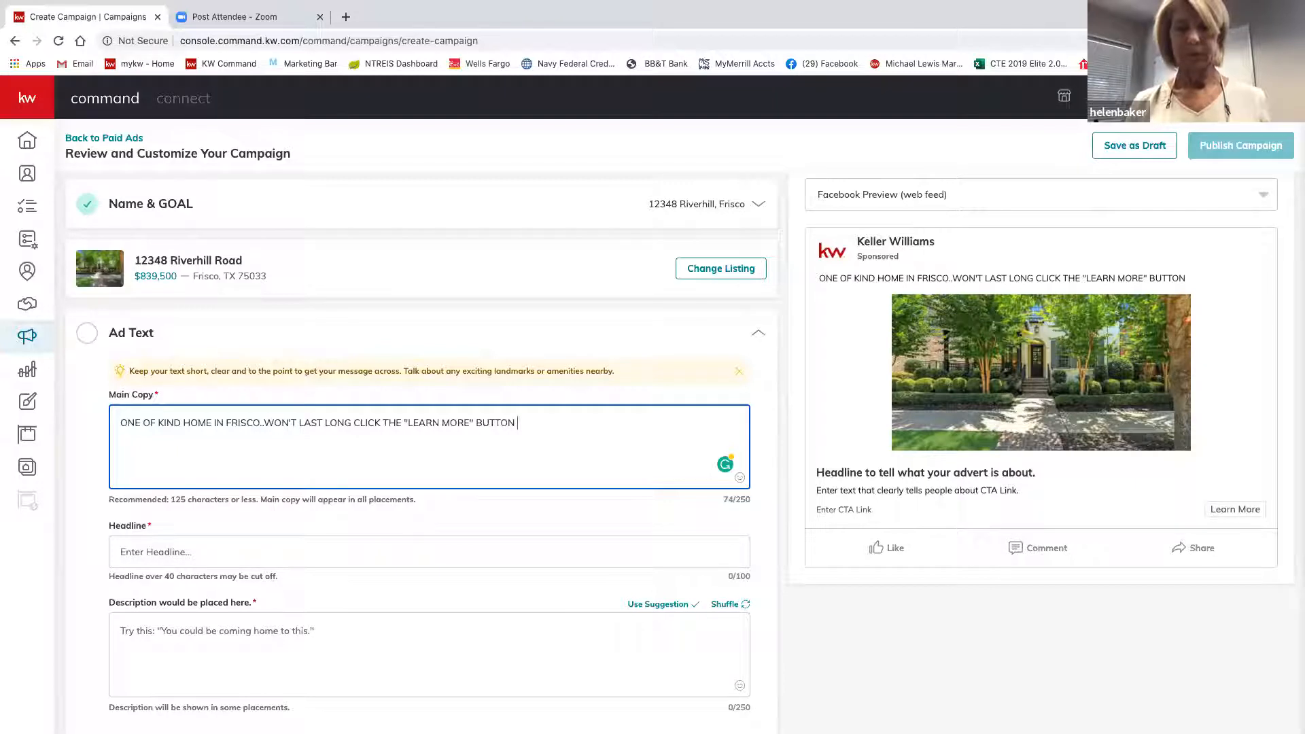
text(BELOW F)
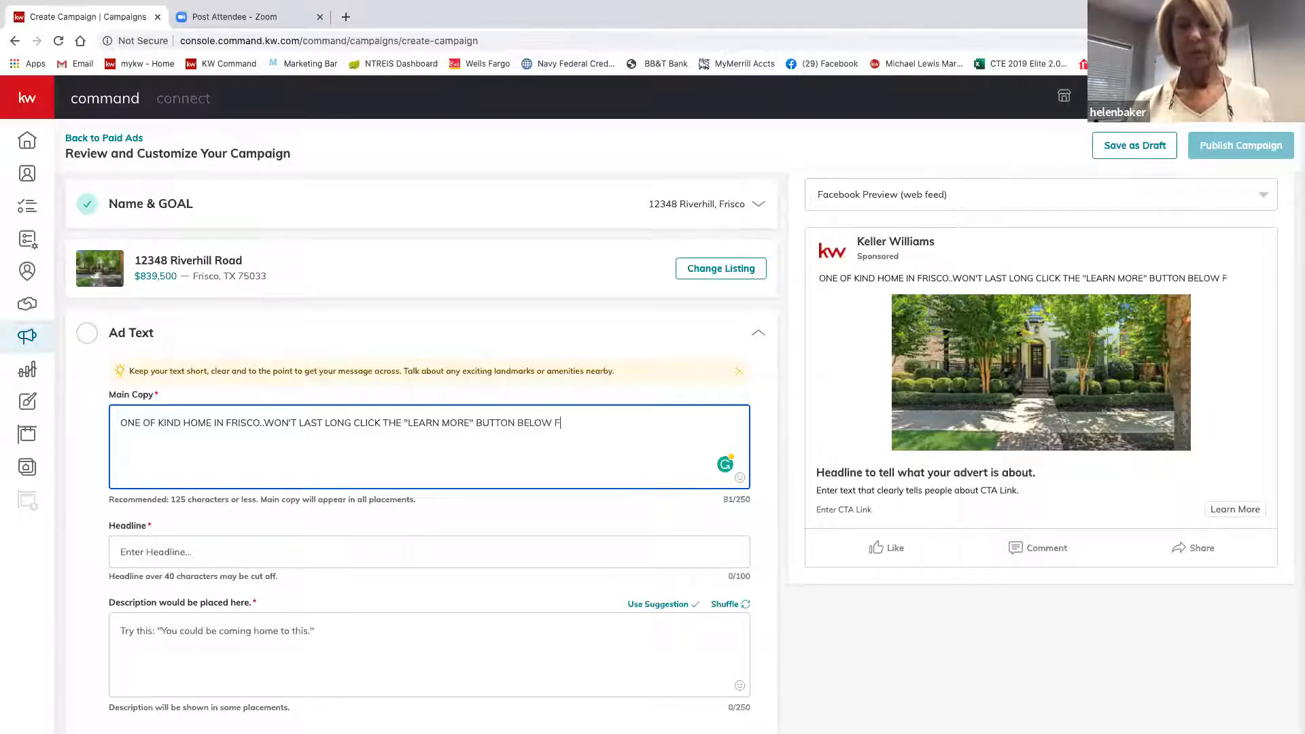
text(OR LO)
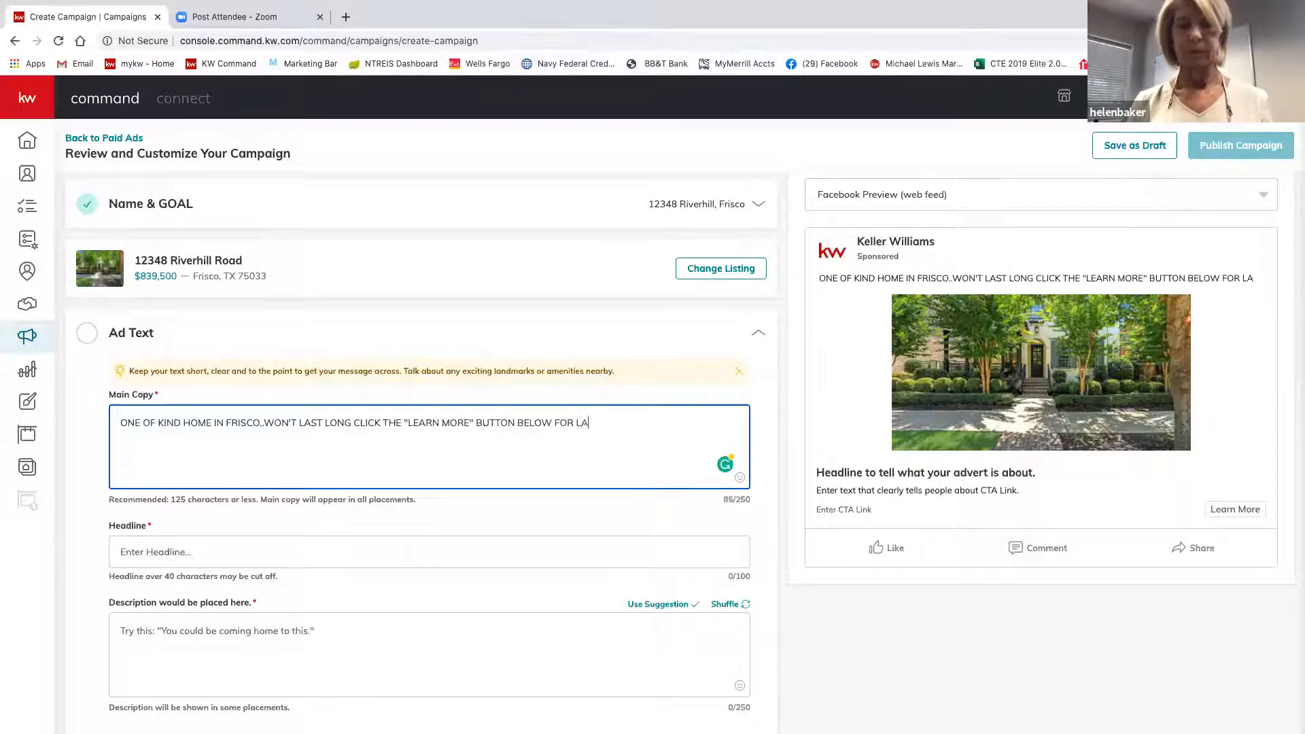
text(CATION)
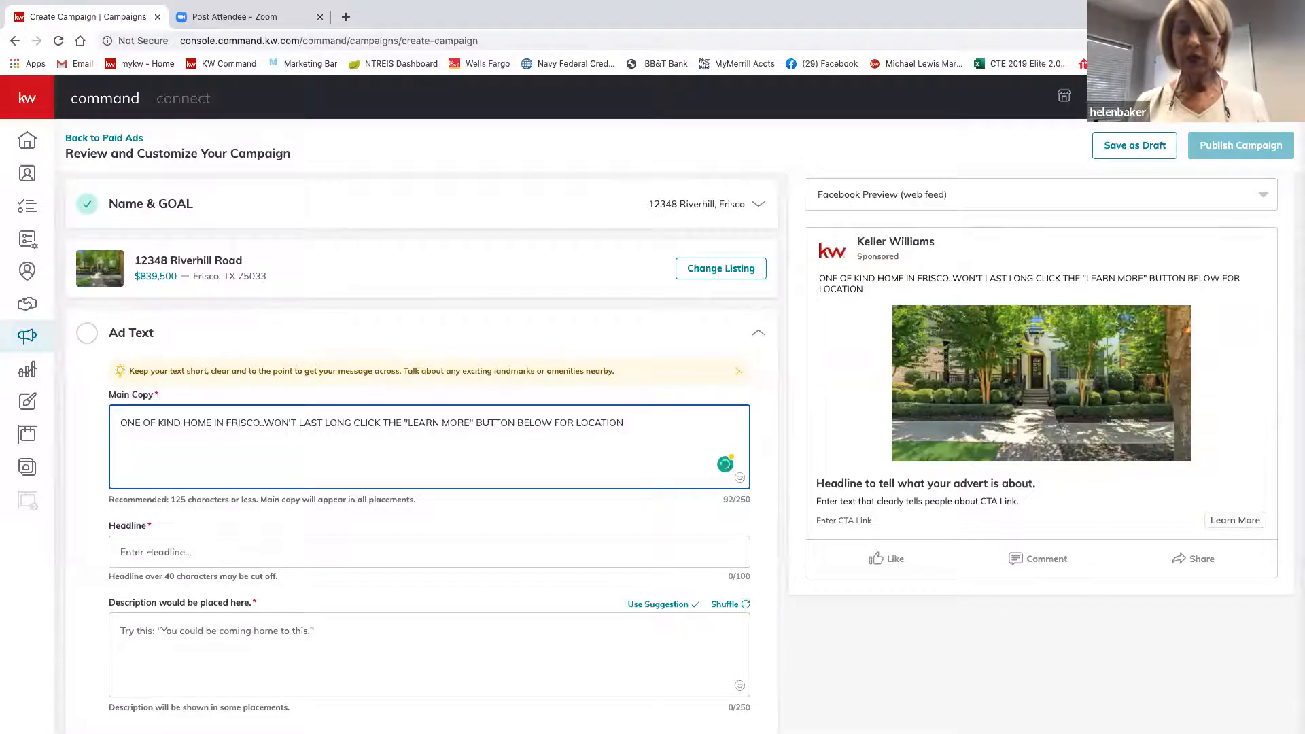
text(,)
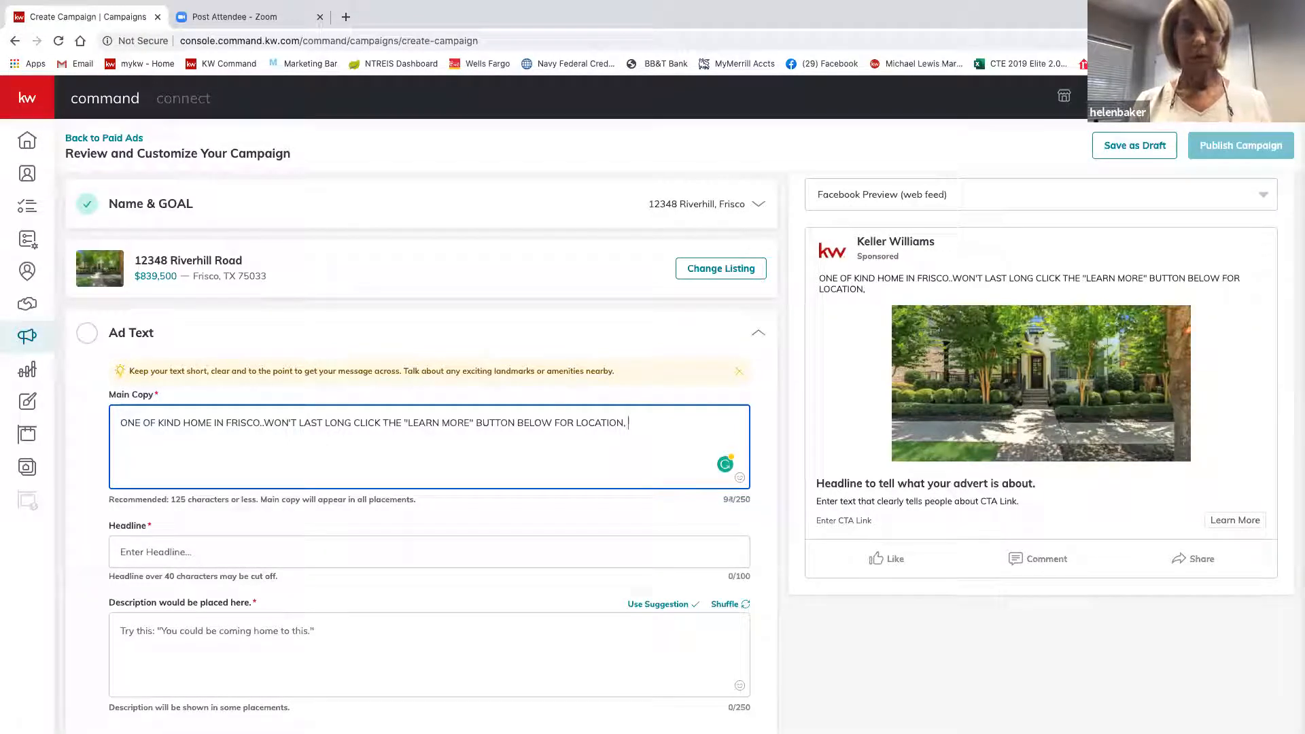
text( PRI)
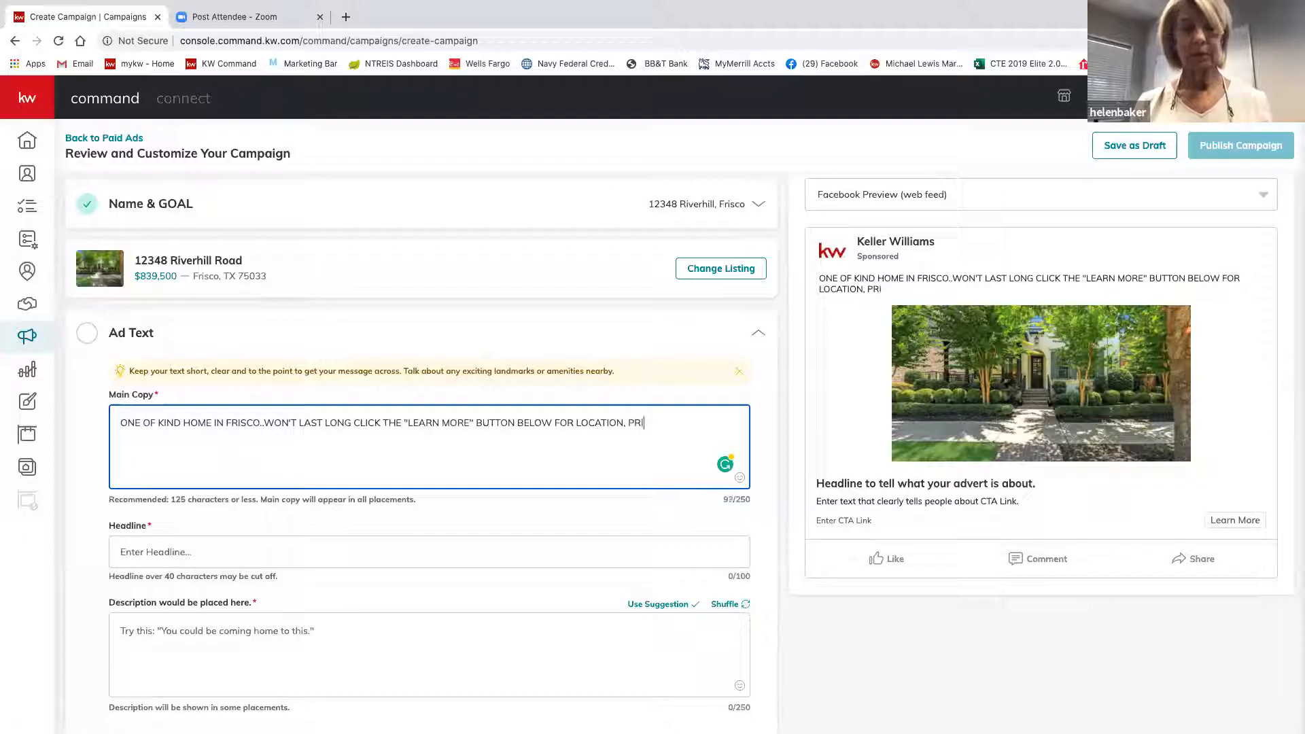
text(CE)
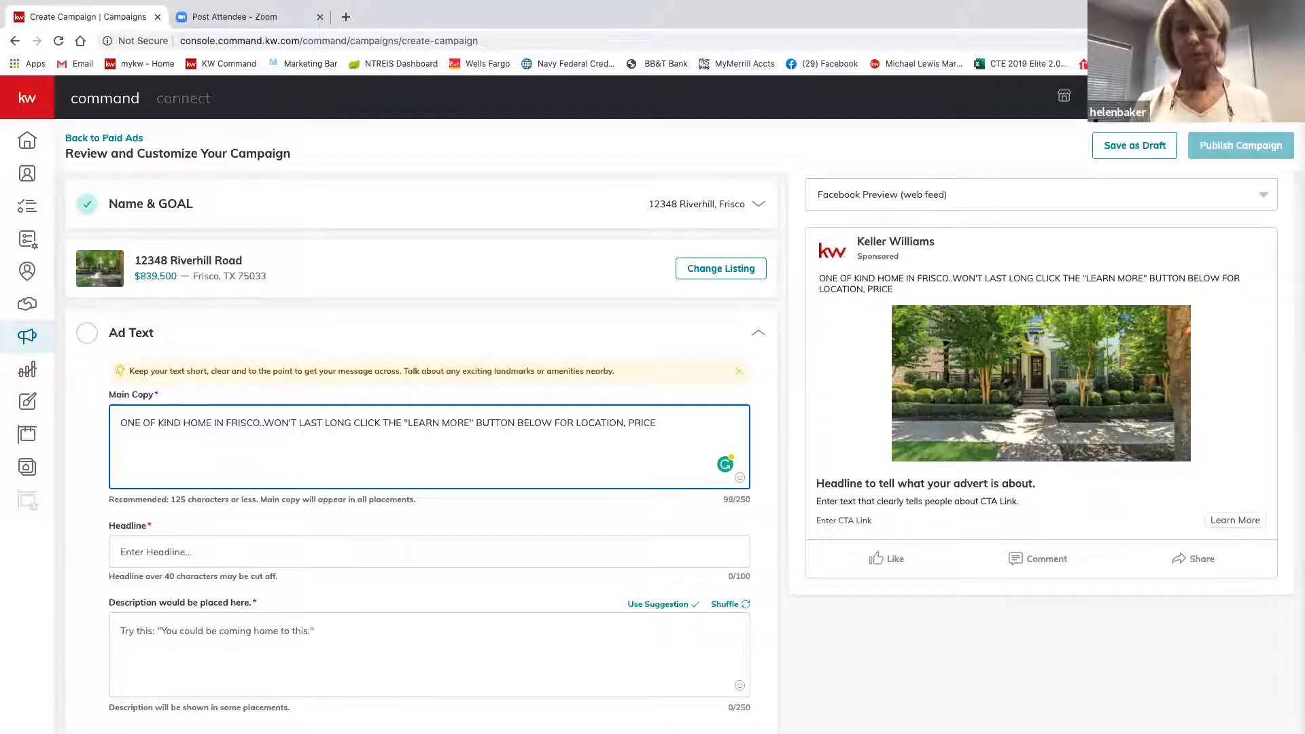
text( AND M)
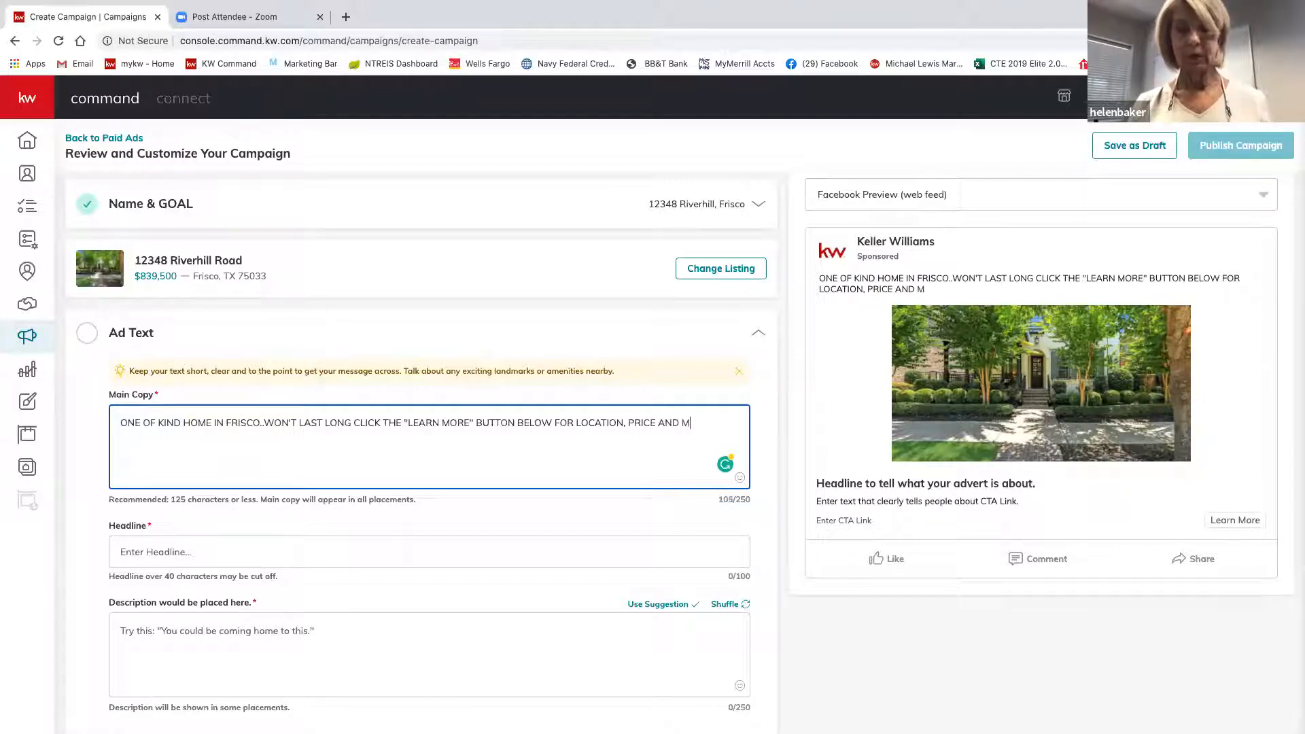
text(ORE PI)
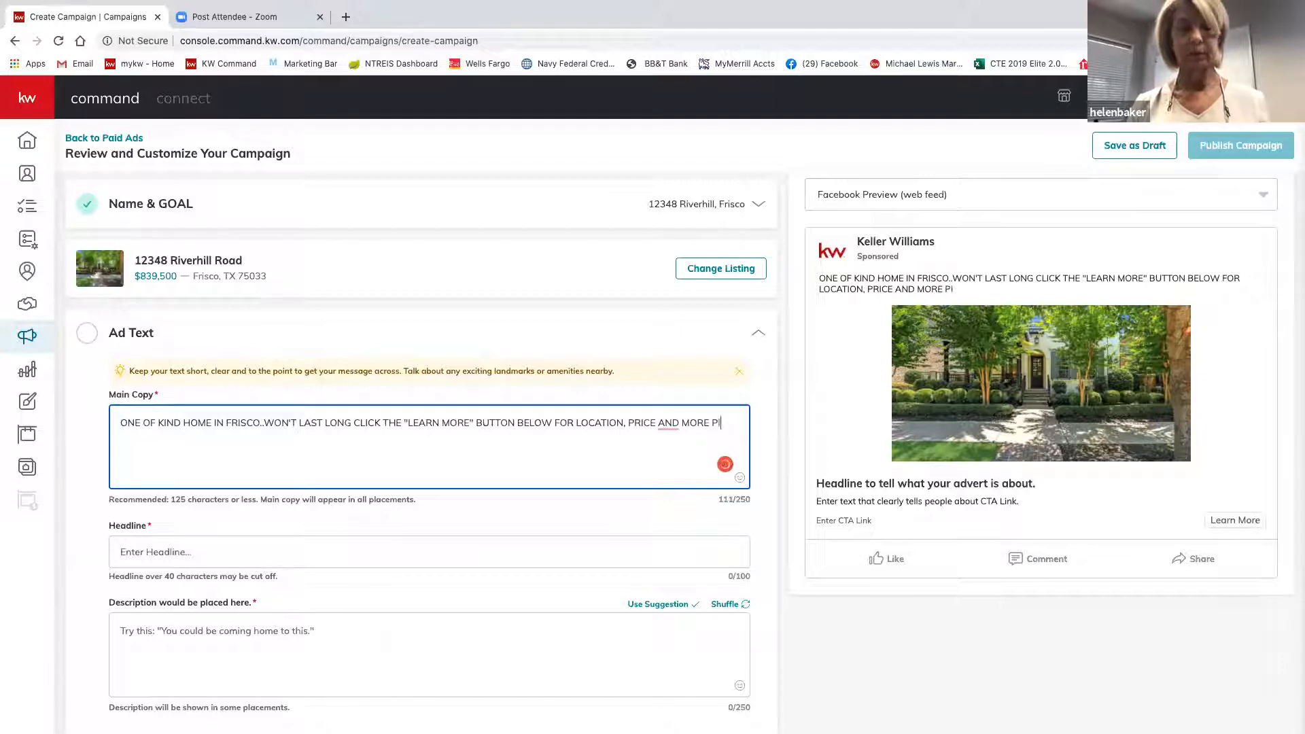
text(CS.)
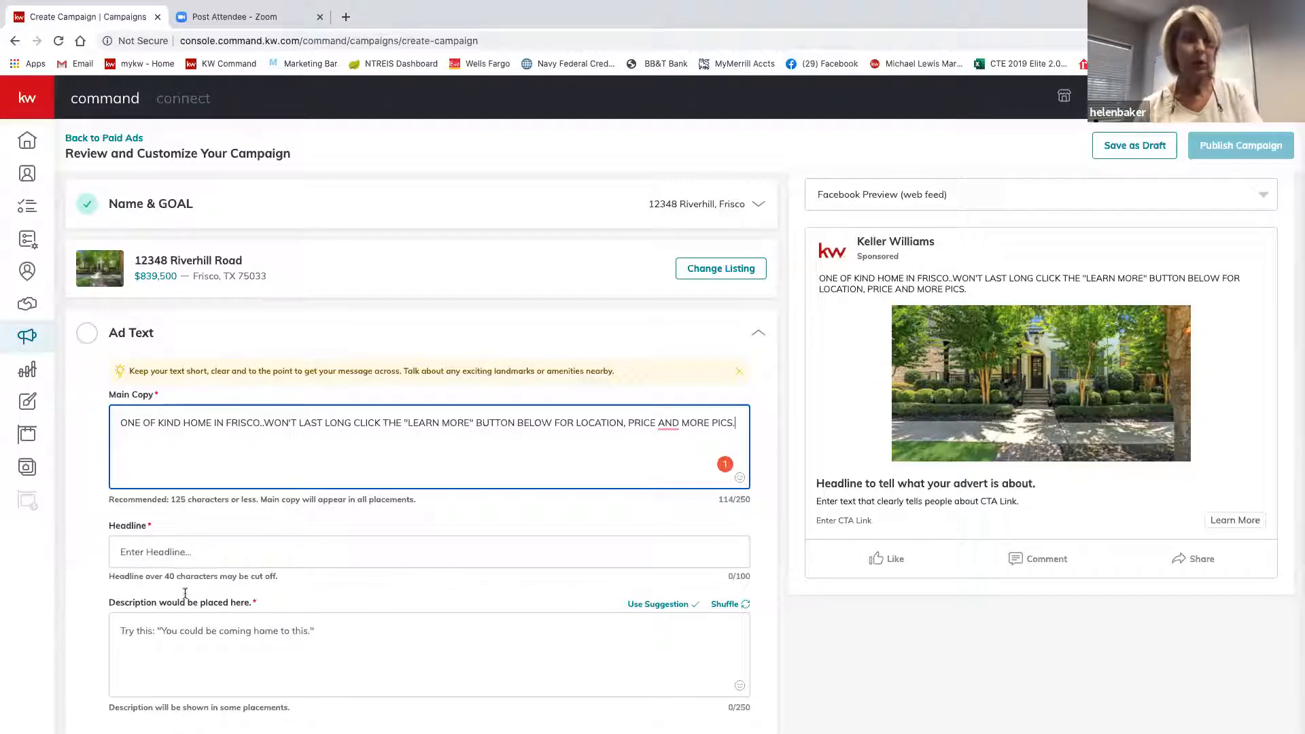
Write the headline 'Click the "Learn More" Button for more info', fixing a stray letter.
click(200, 549)
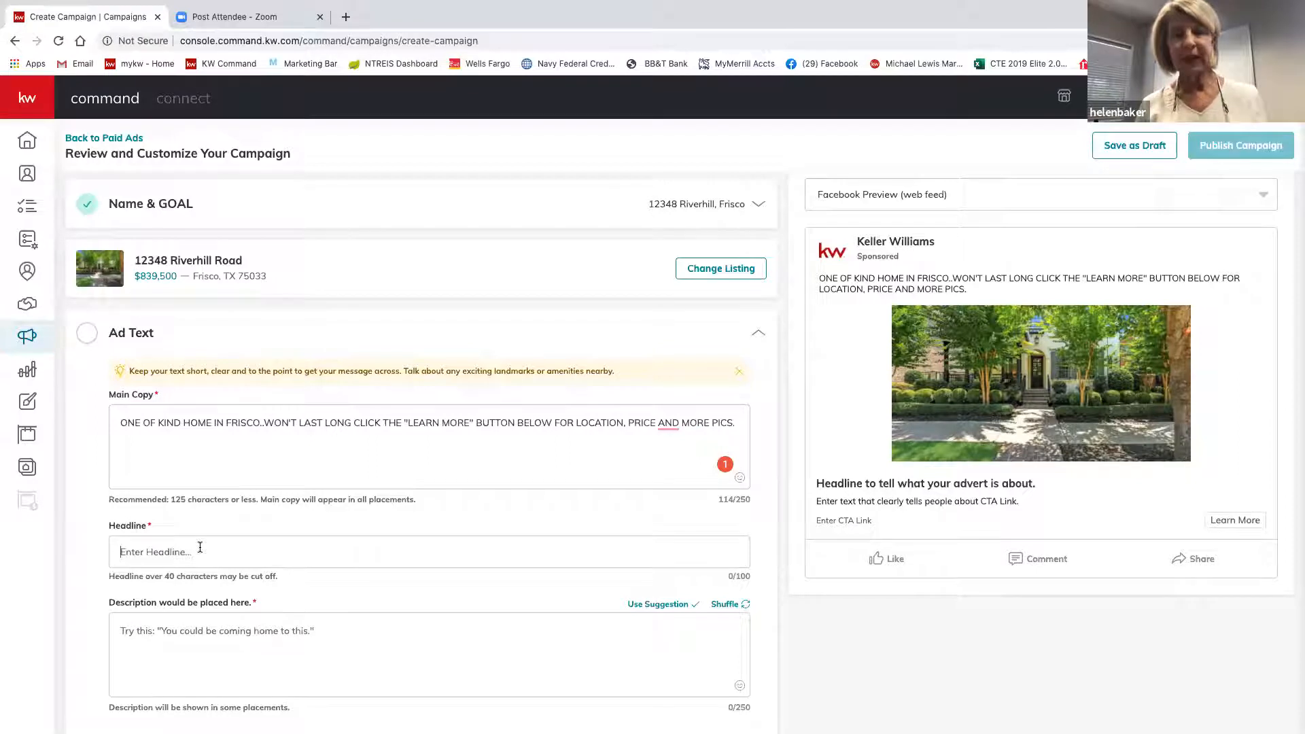
text(Click)
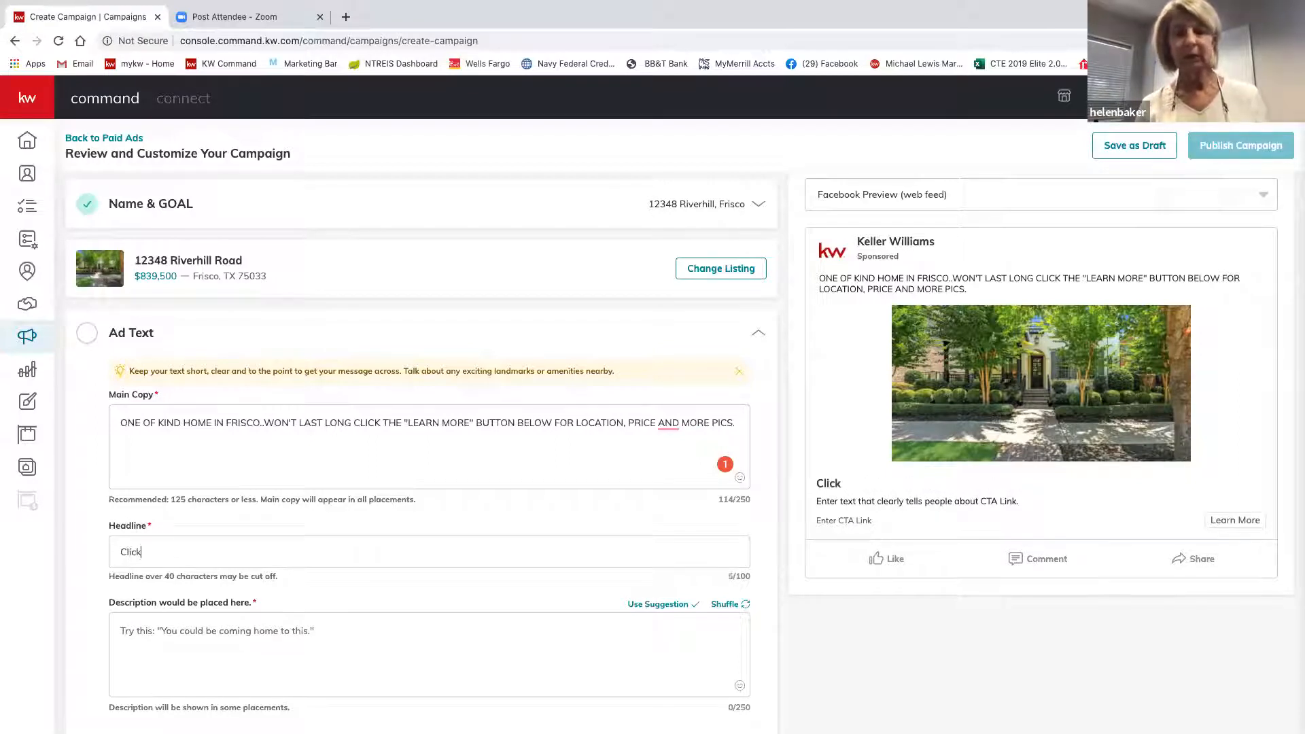
text( the )
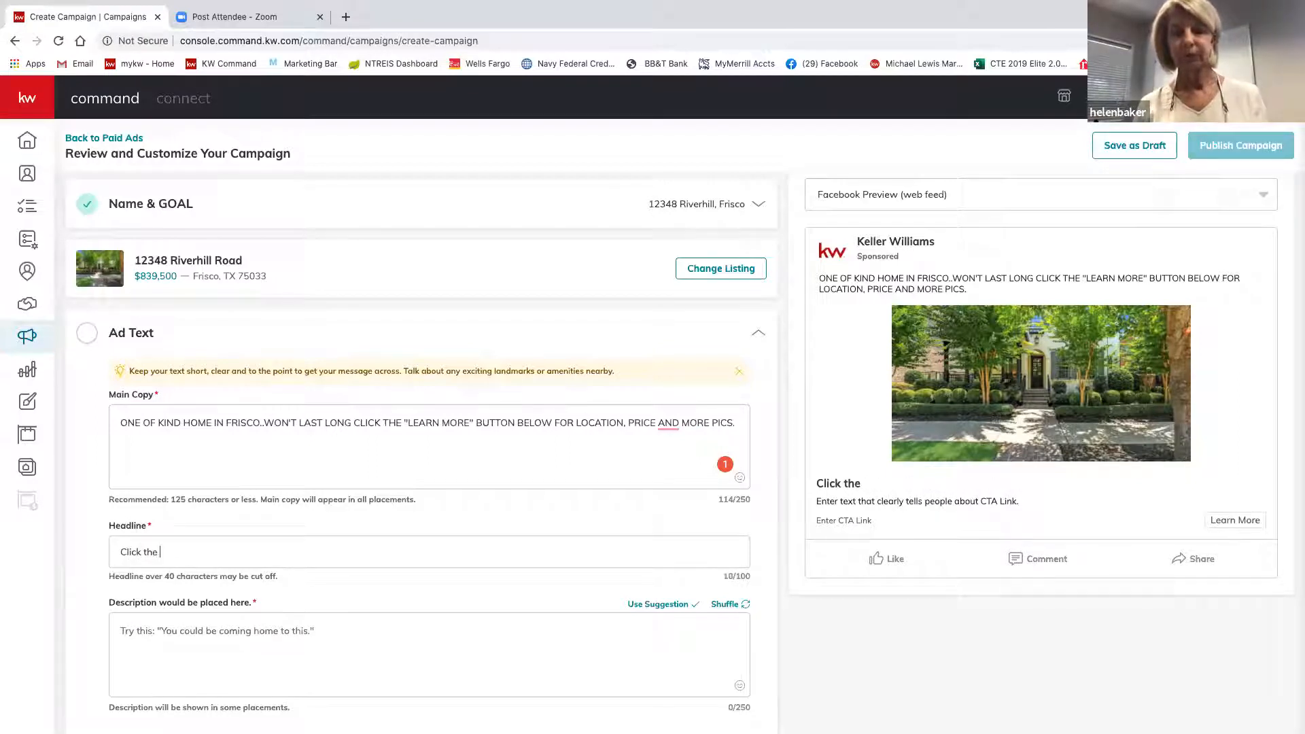
text("l)
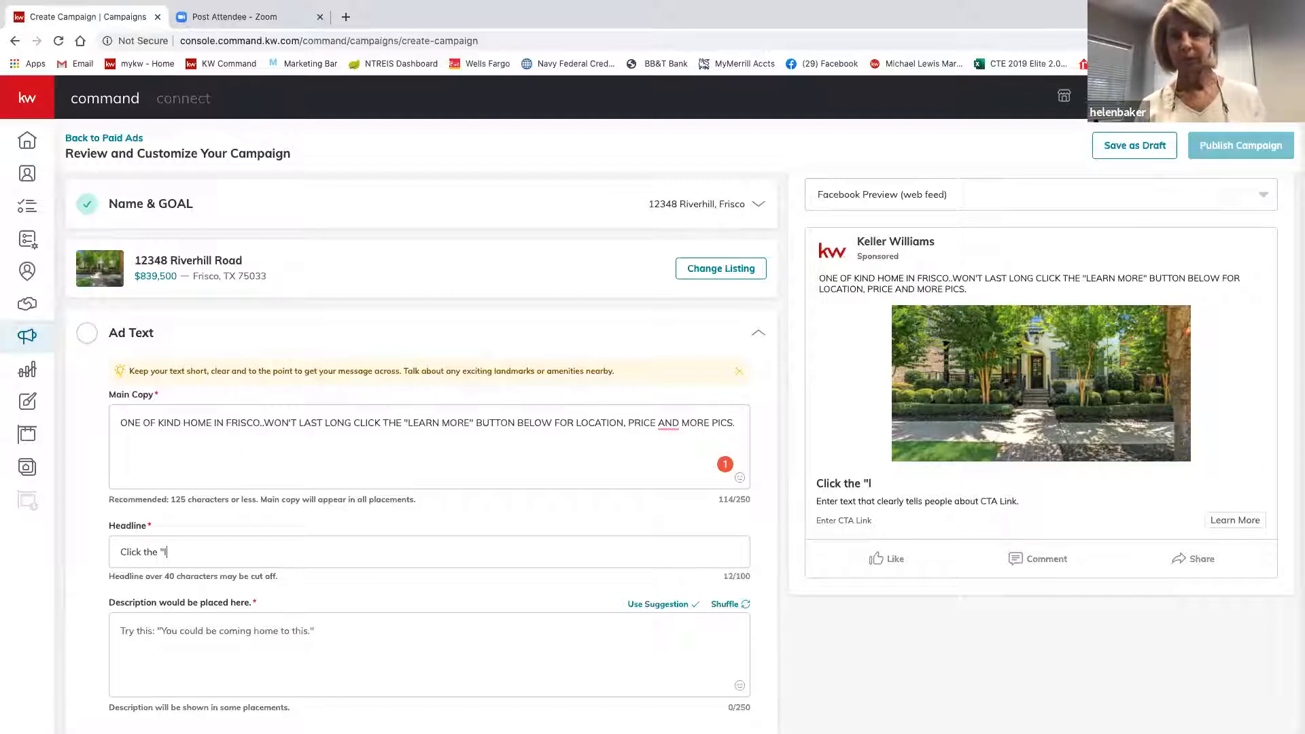
key(BackSpace)
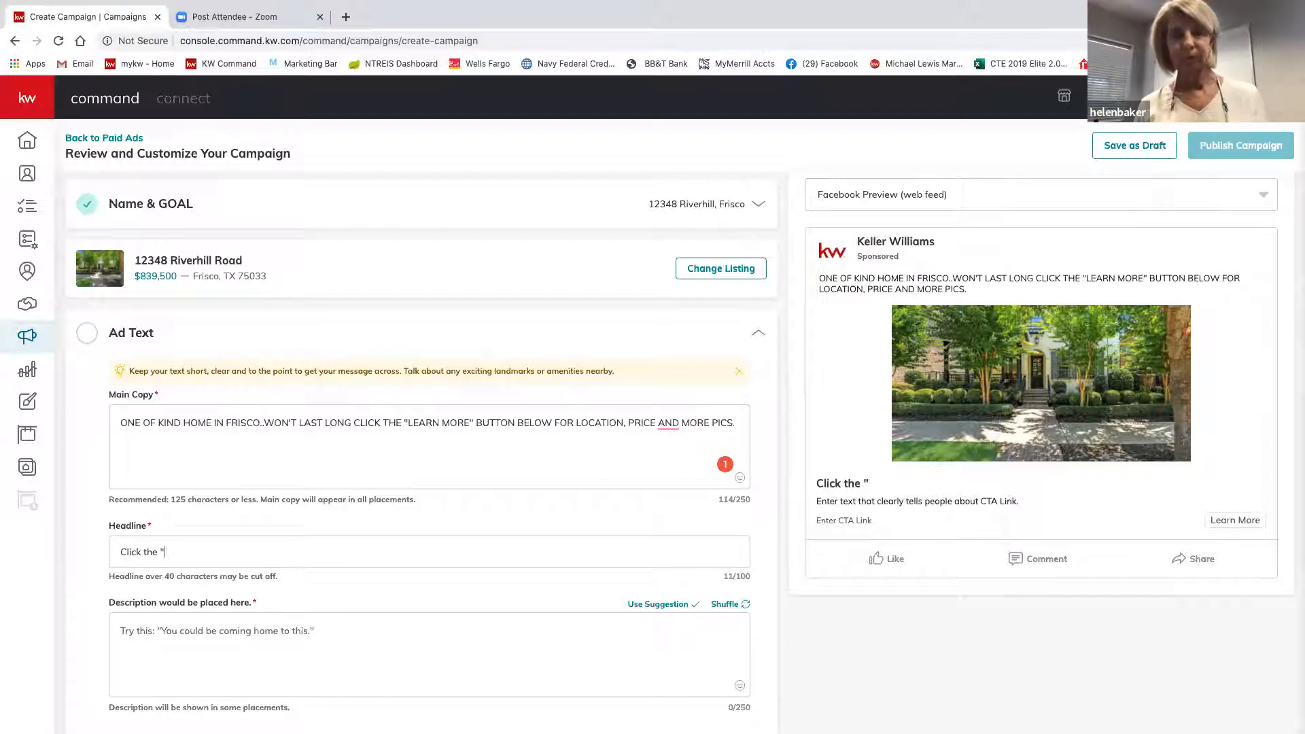
text(Le)
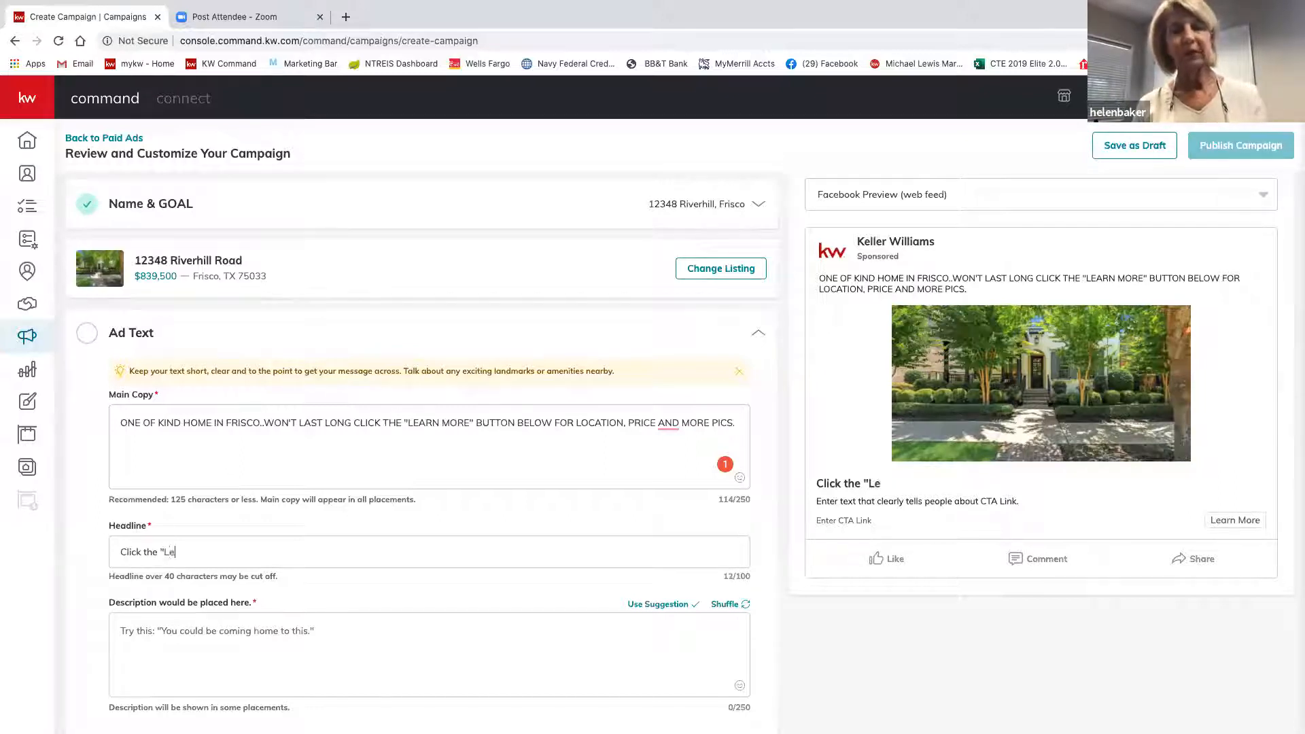
text(arn)
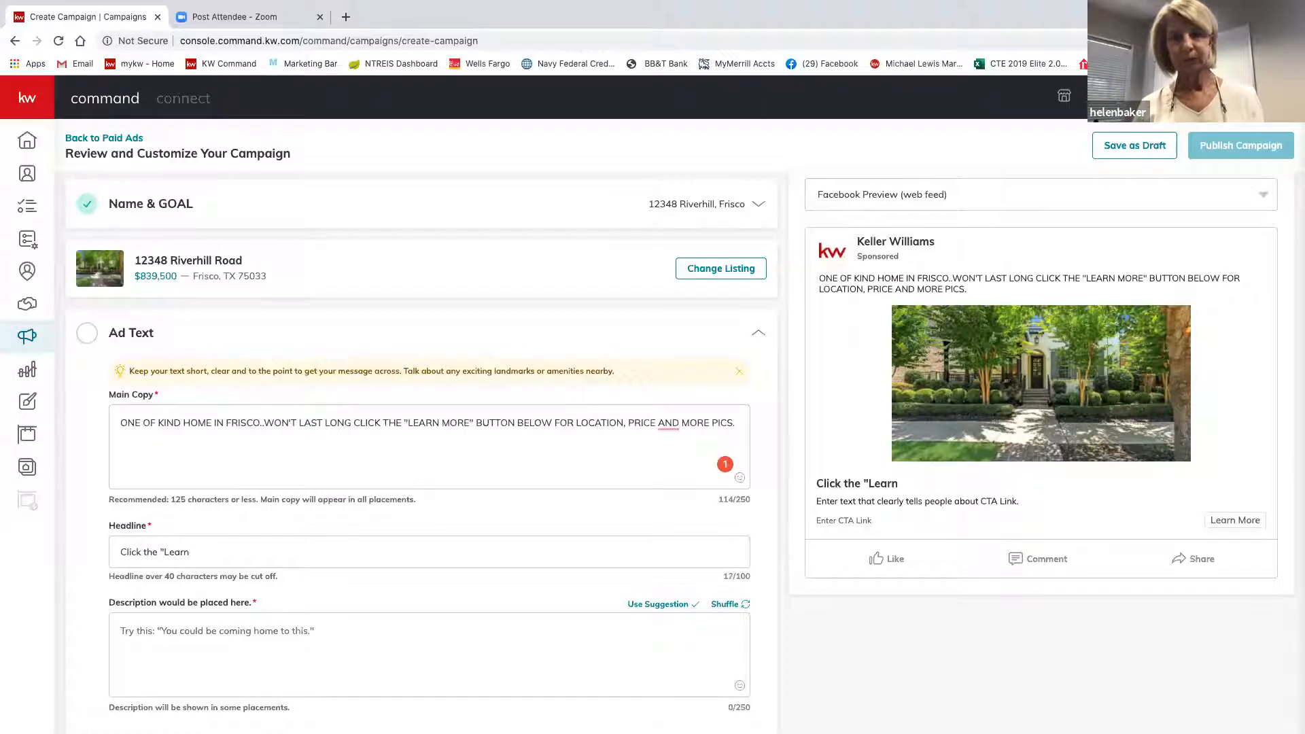
text( More )
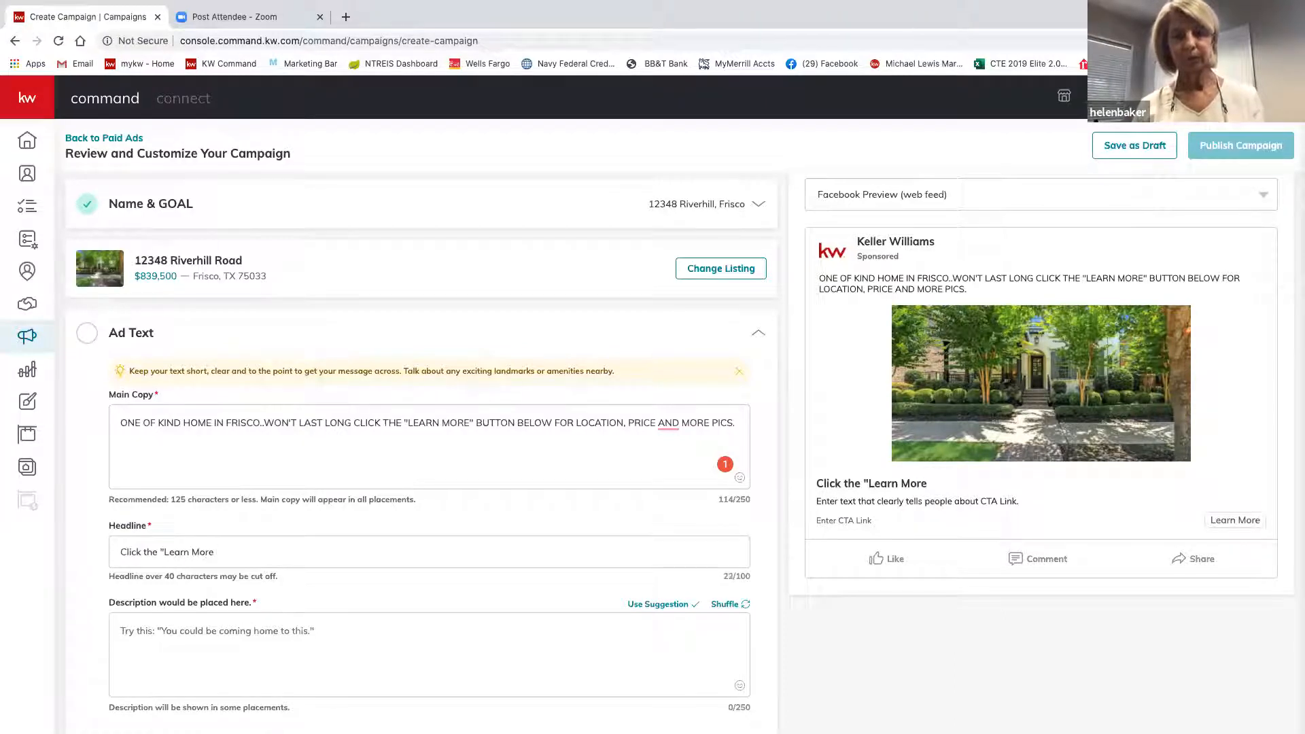
text(")
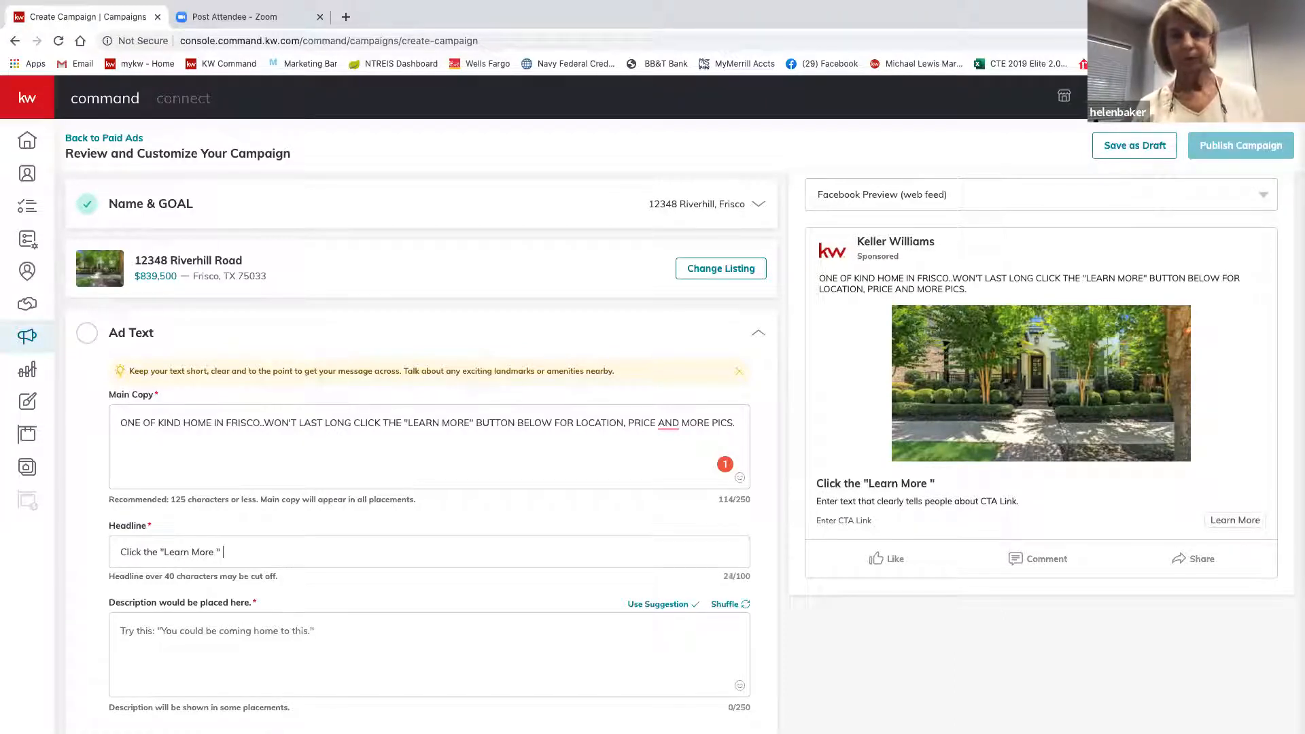
text( Button )
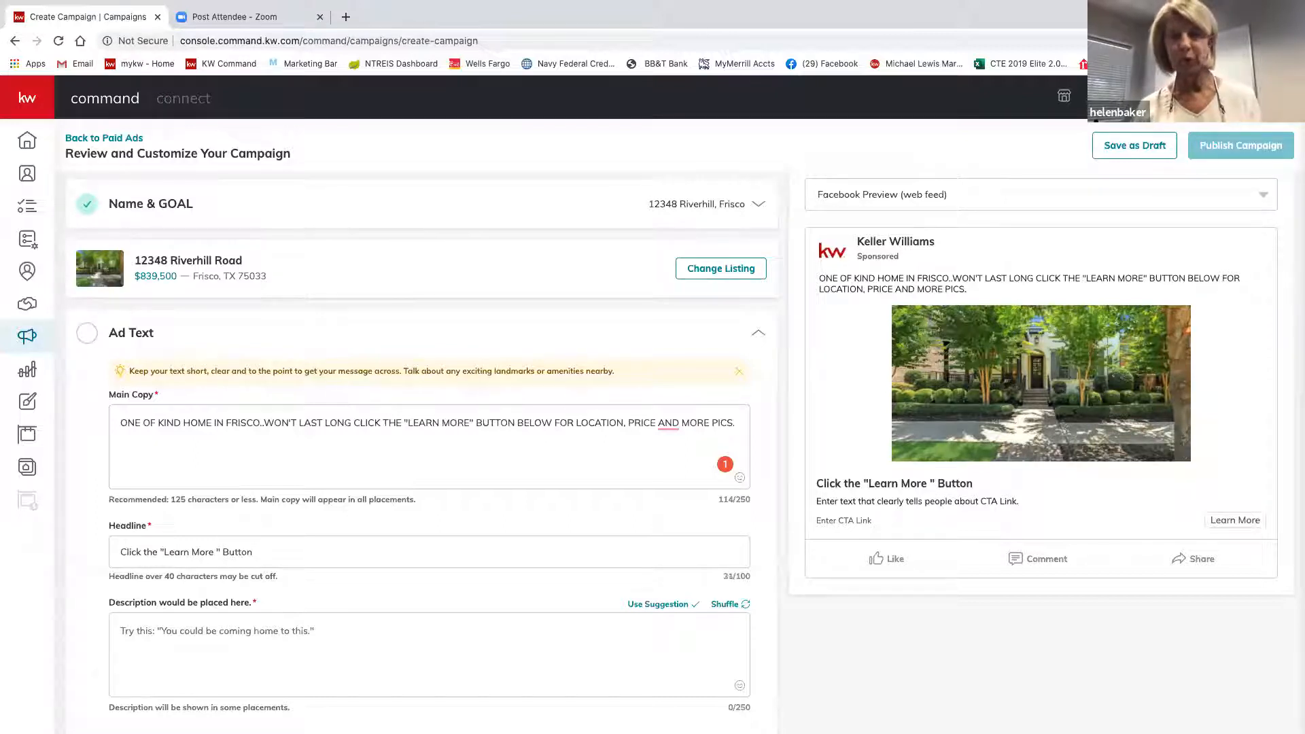
text(for)
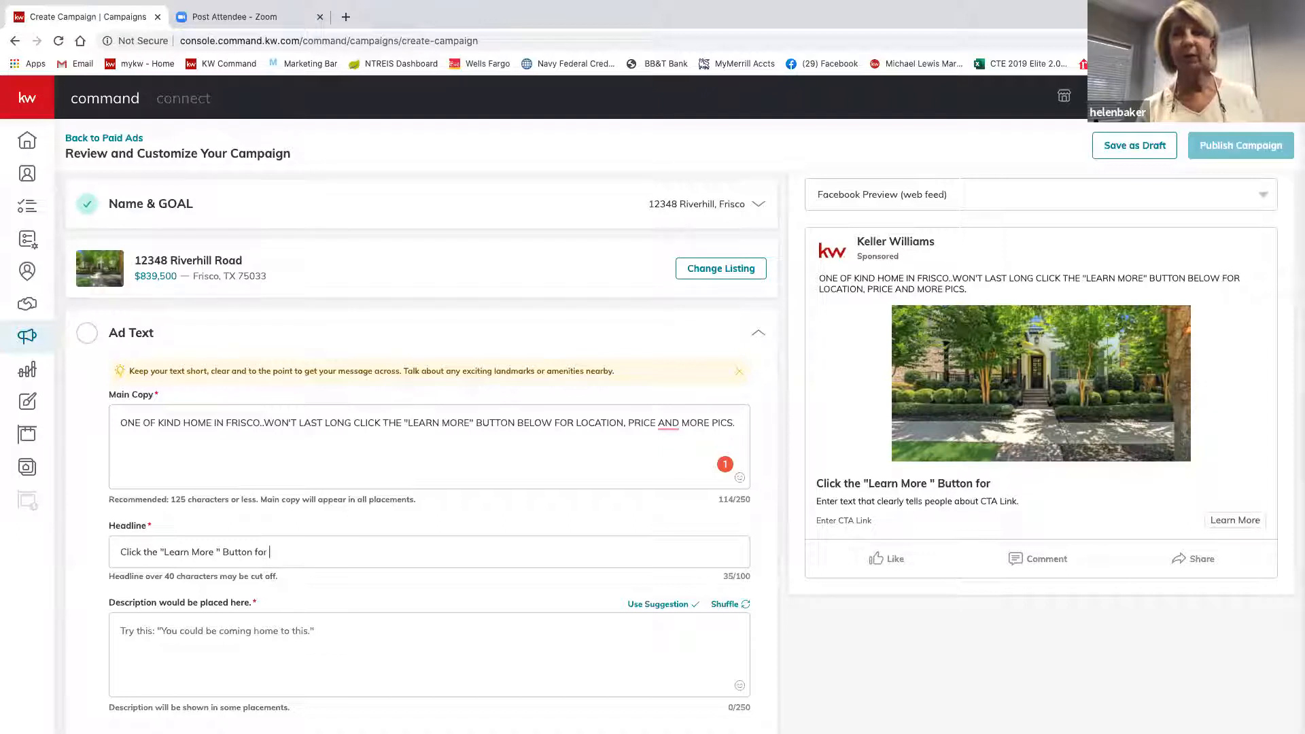
text(mor)
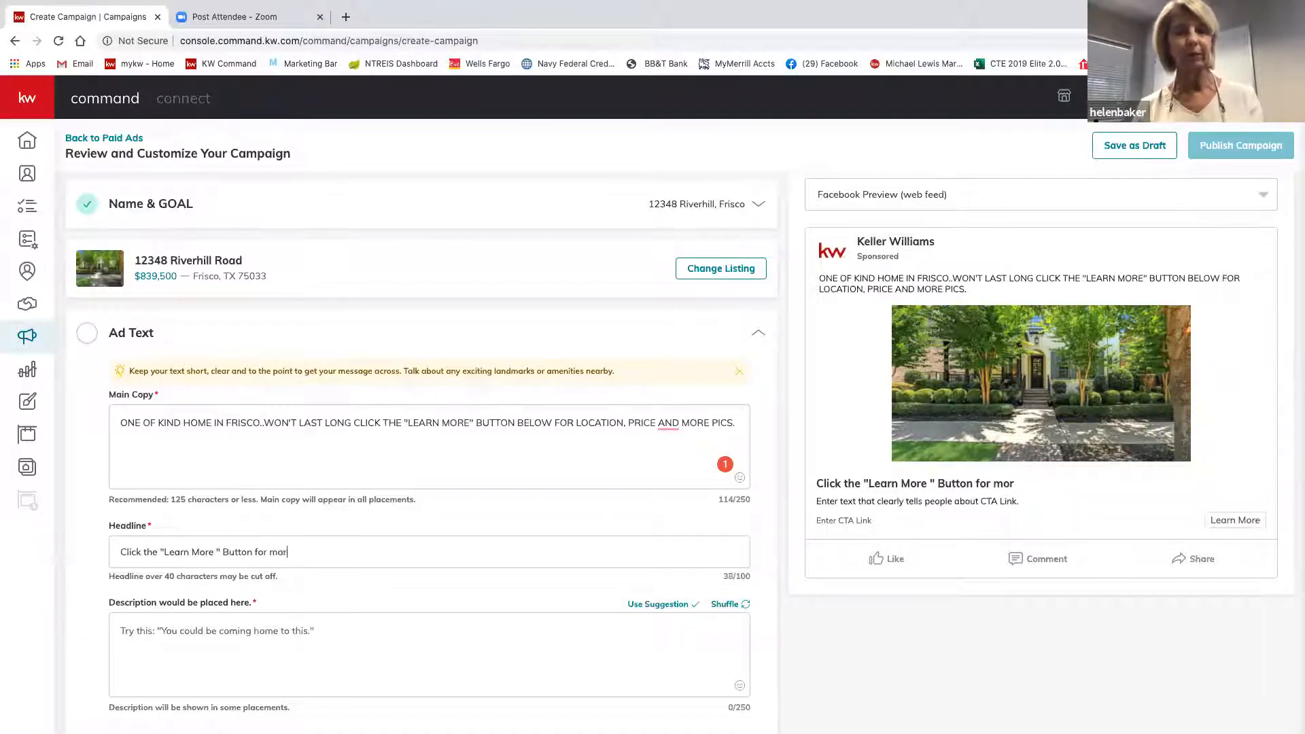
text(e info)
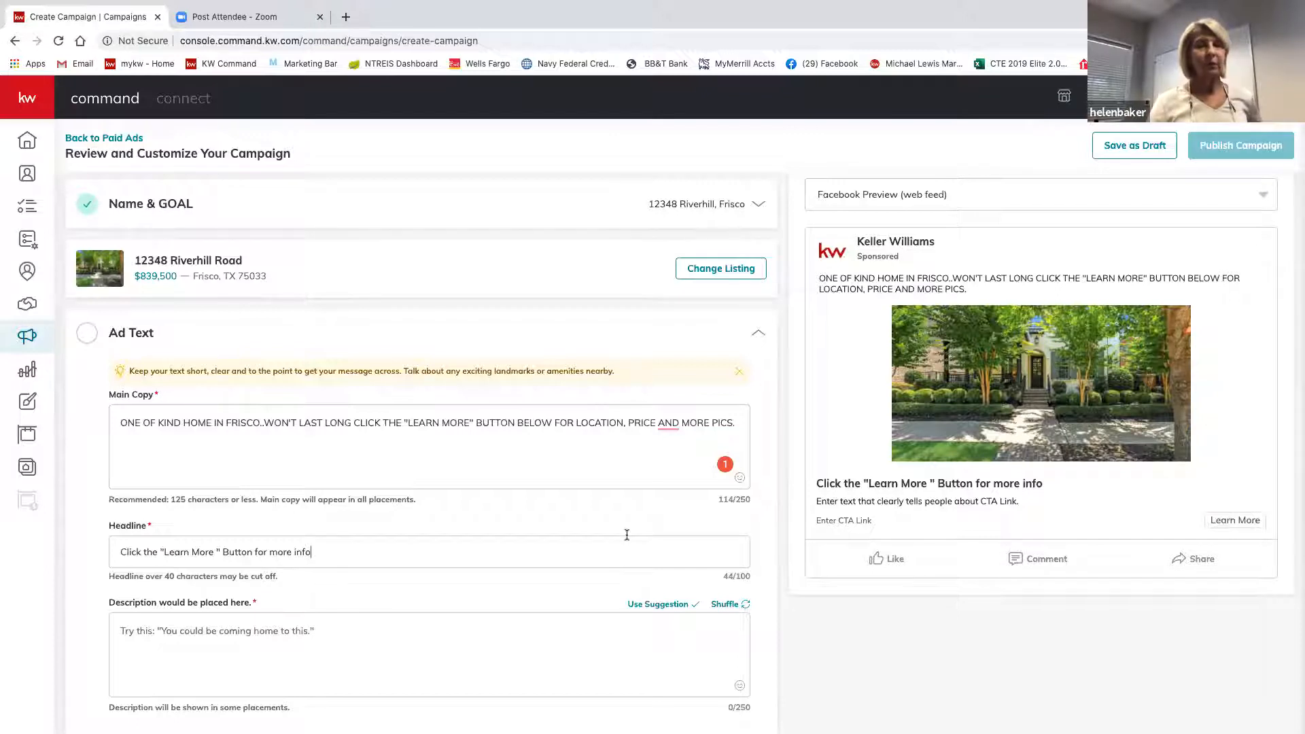
scroll(616, 550, down, 3)
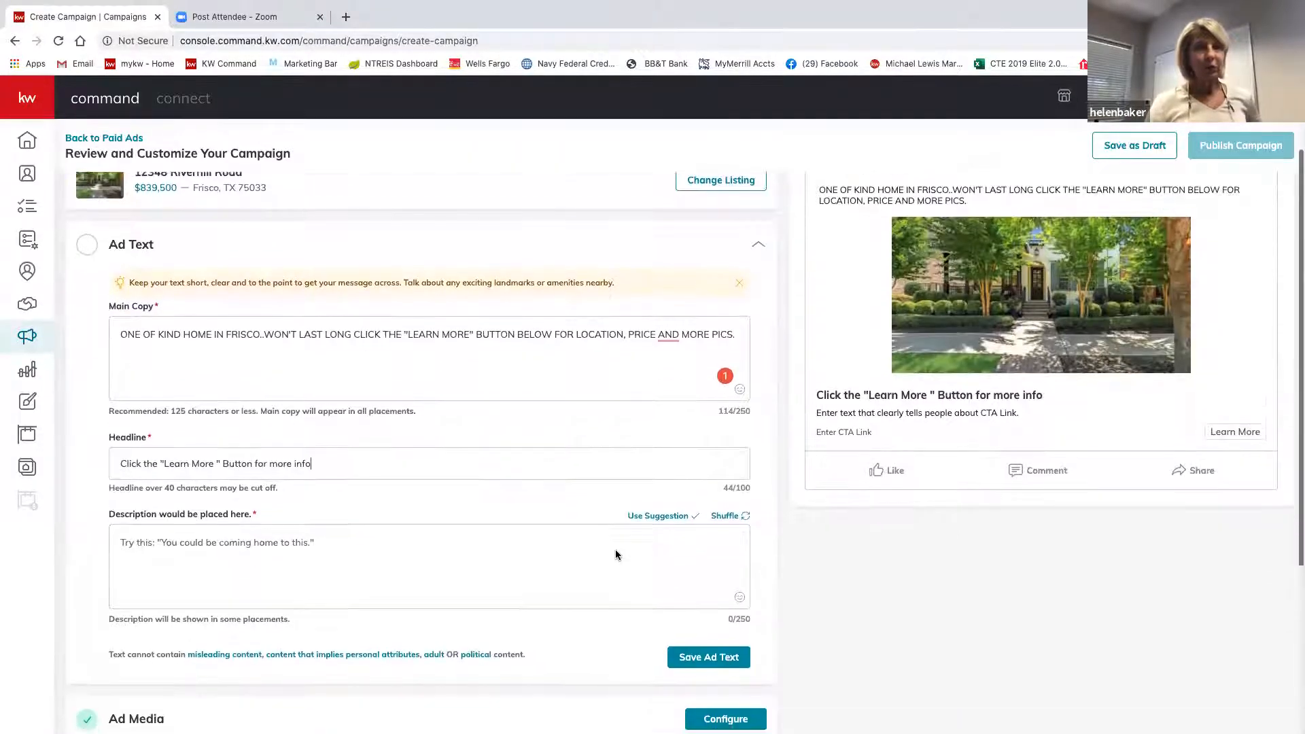
scroll(616, 551, down, 1)
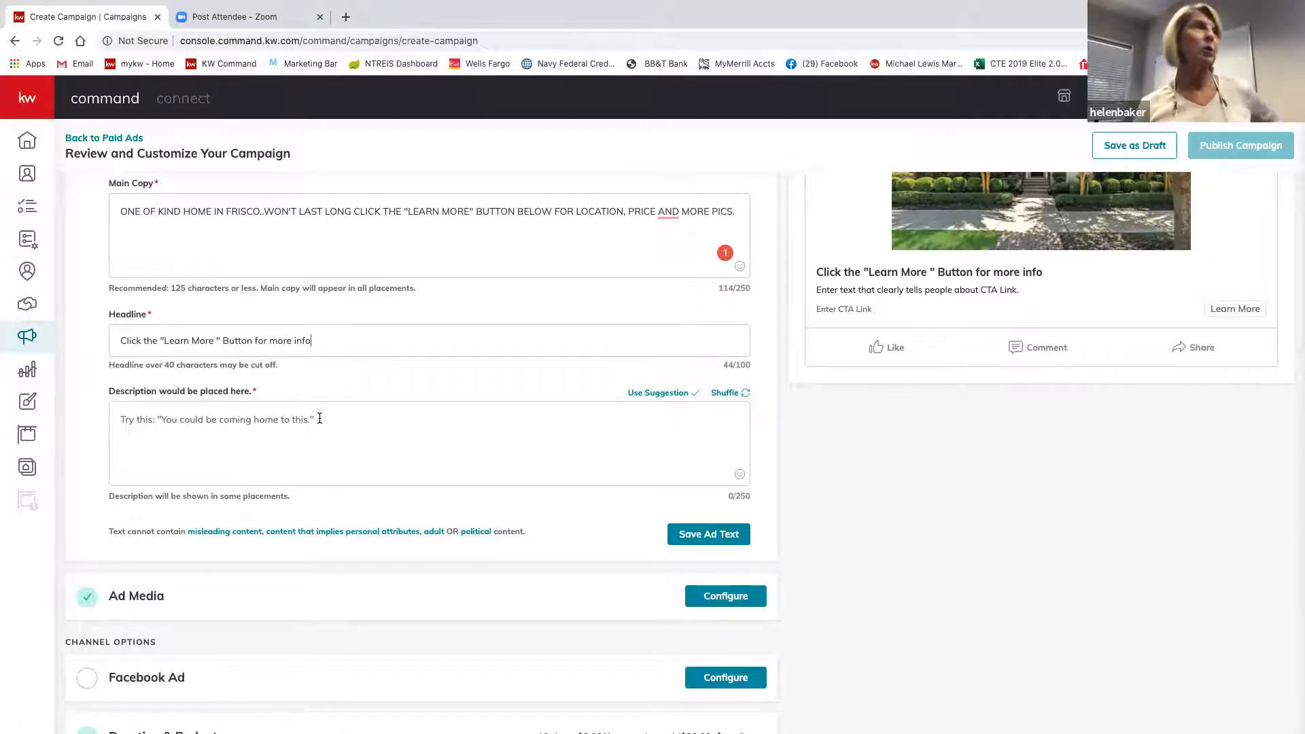
click(318, 418)
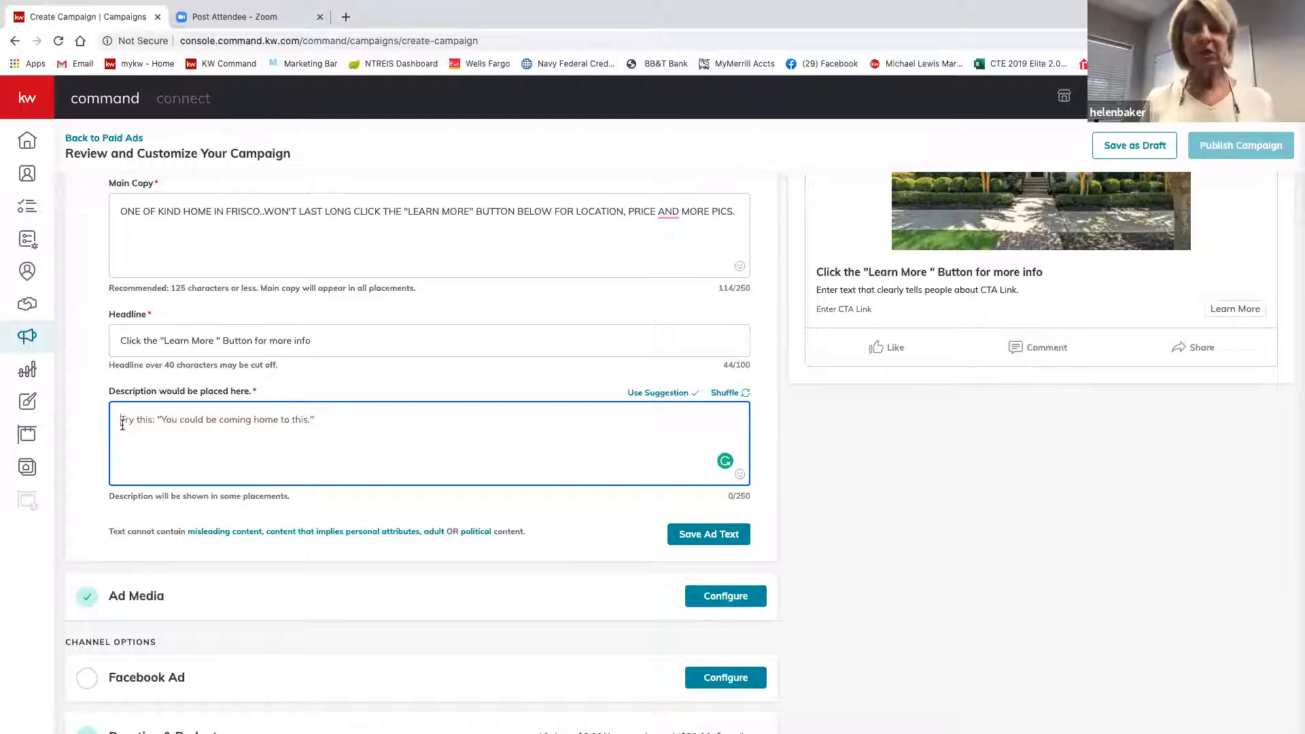
Enter 'Five bedroom home with gorgeous backyard' in the Description field.
text(Fi)
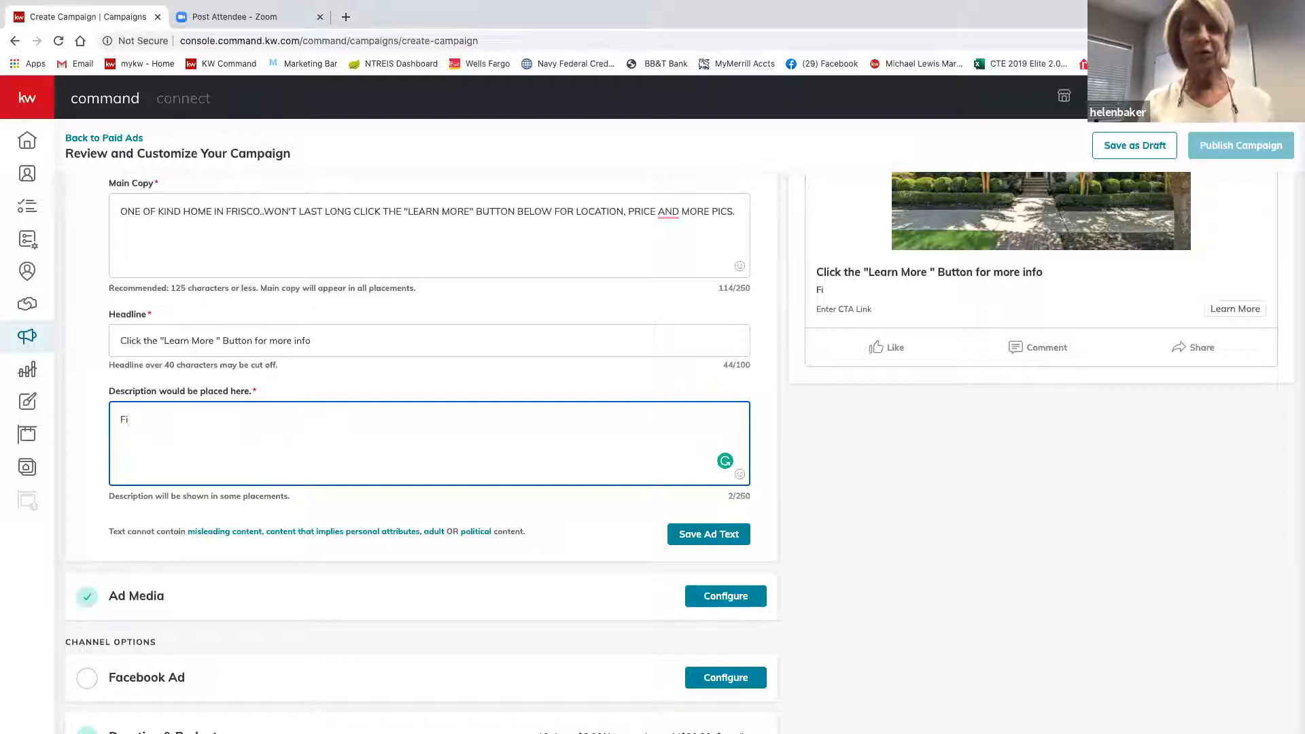
text(ve bed)
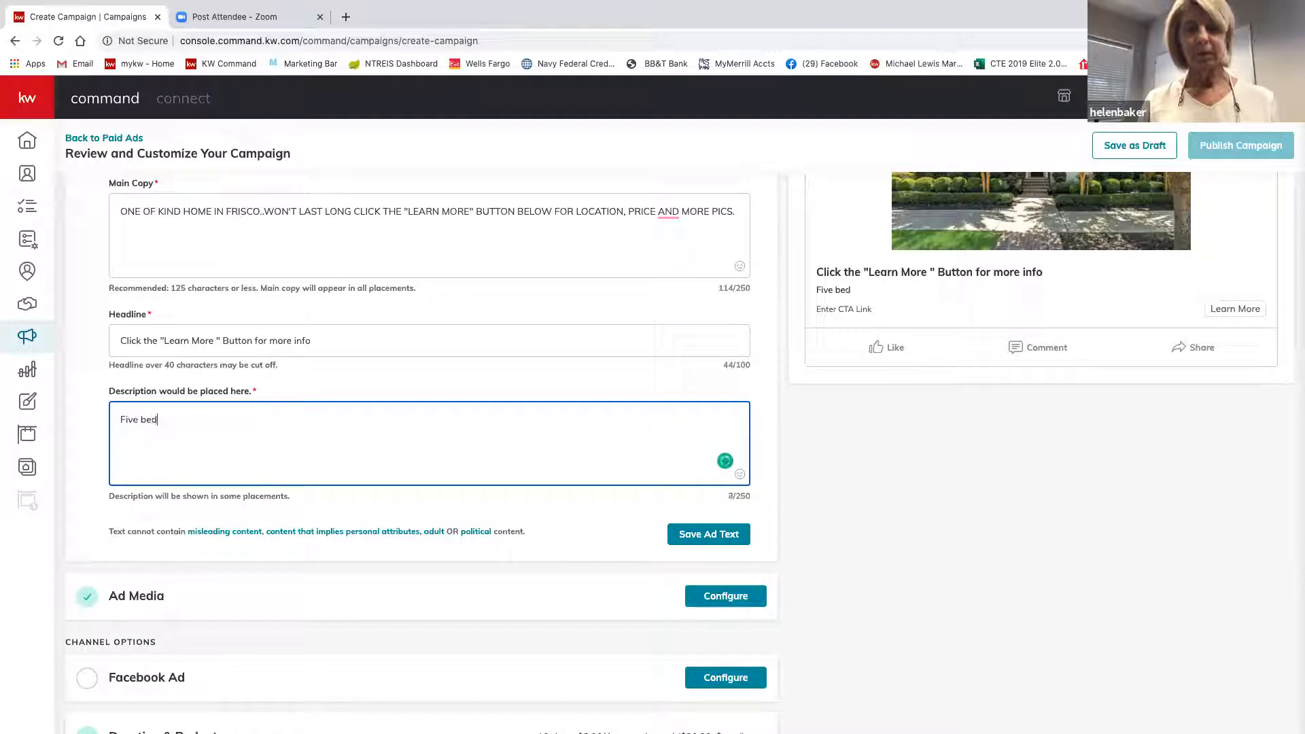
text(room)
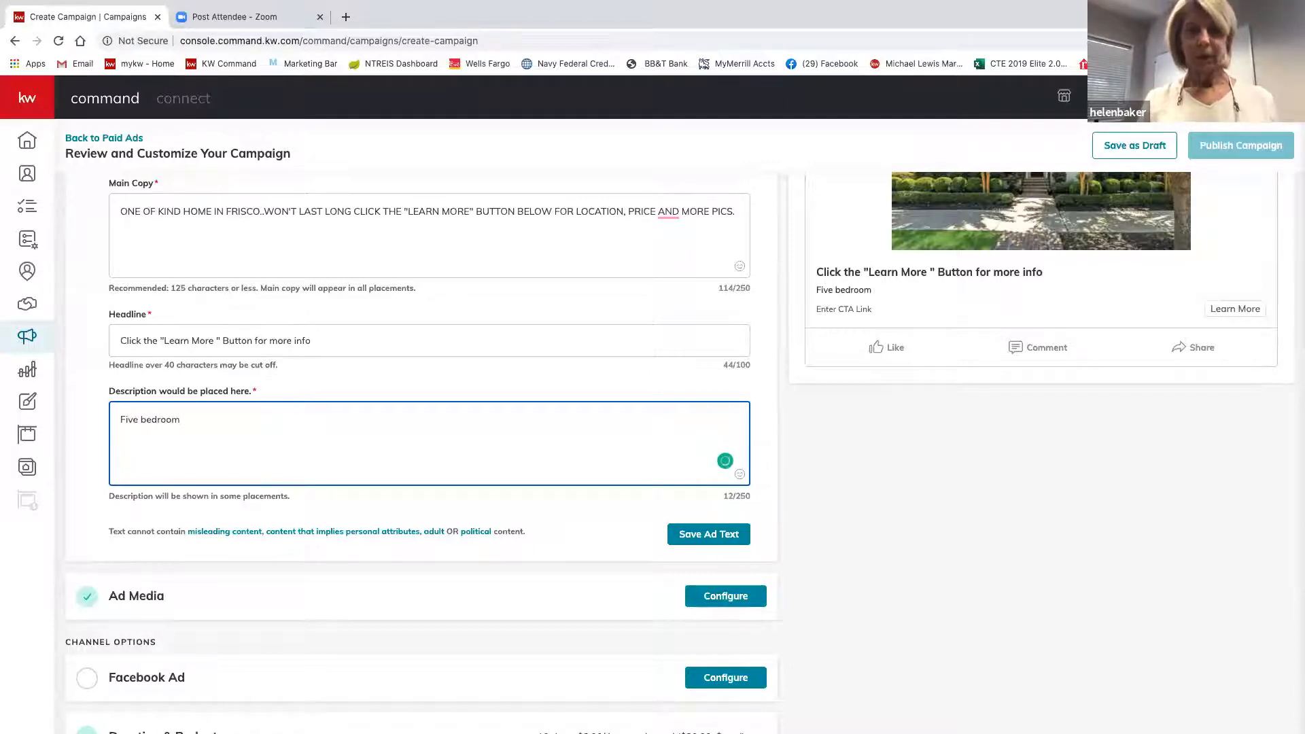
text( home w)
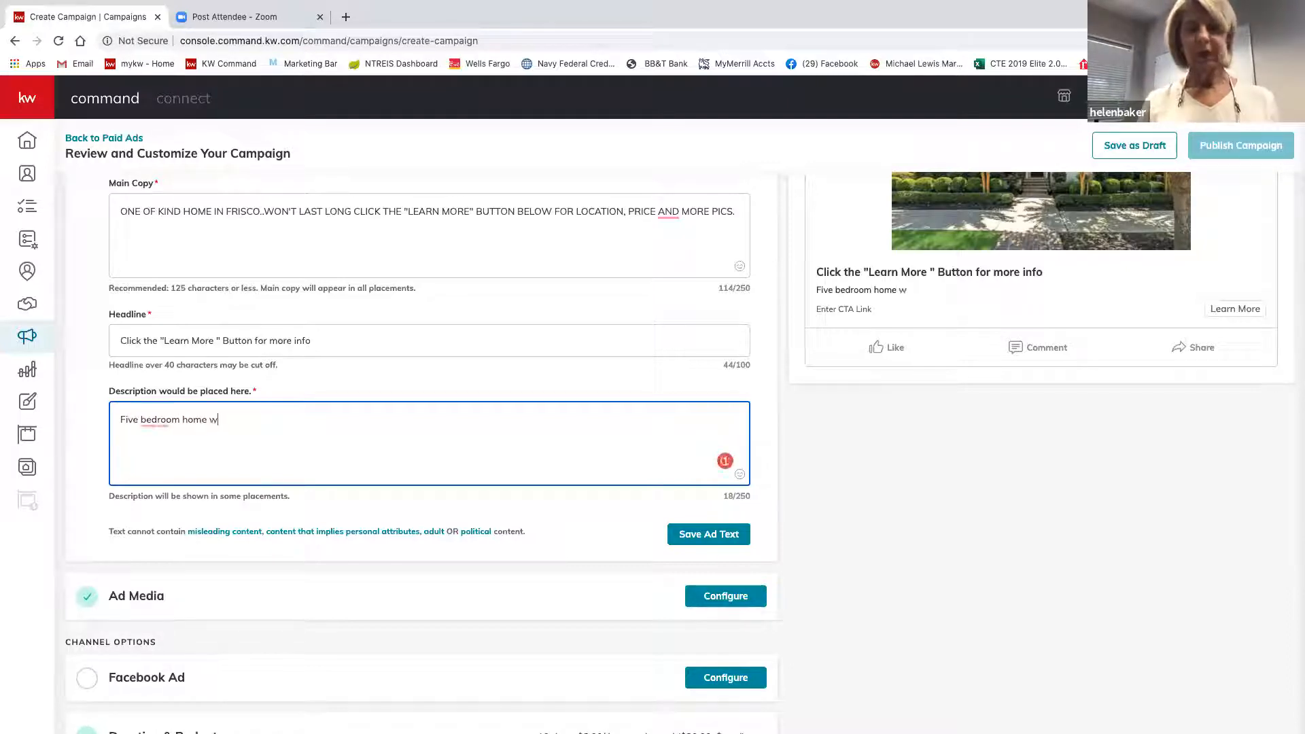
text(ith g)
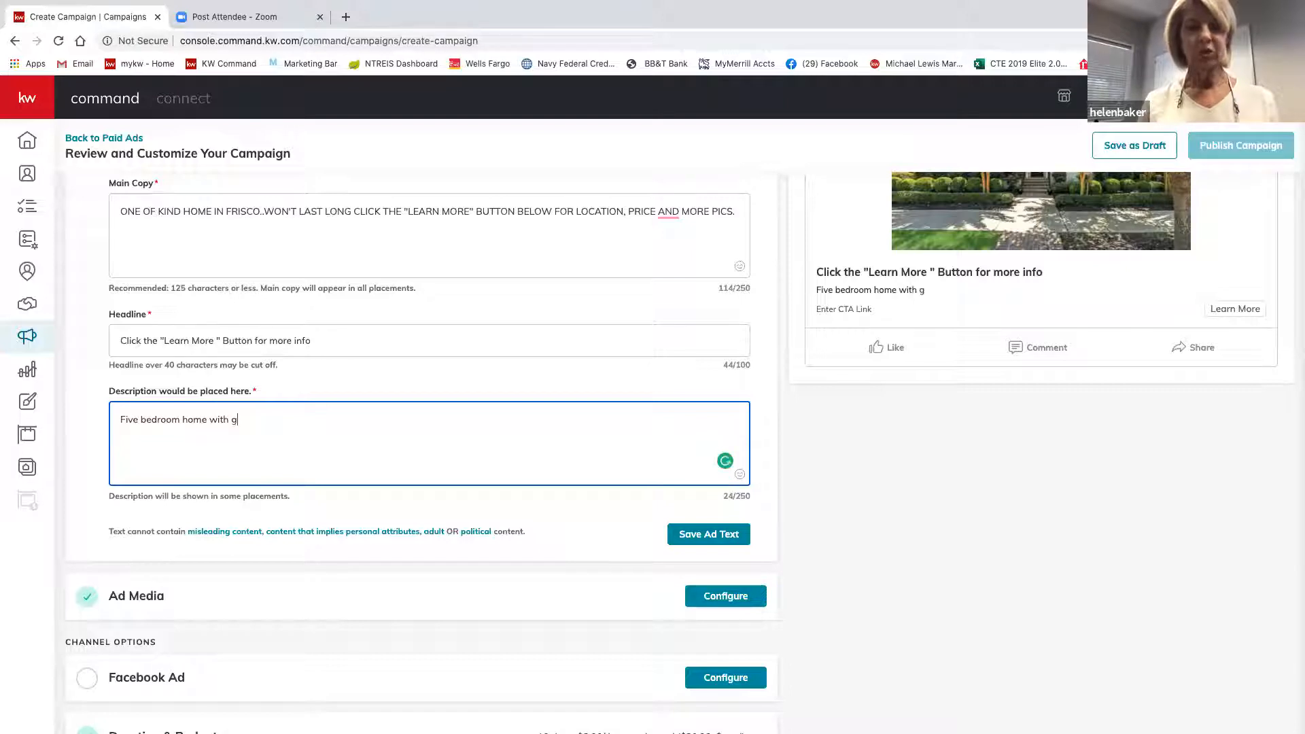
text(orgeous)
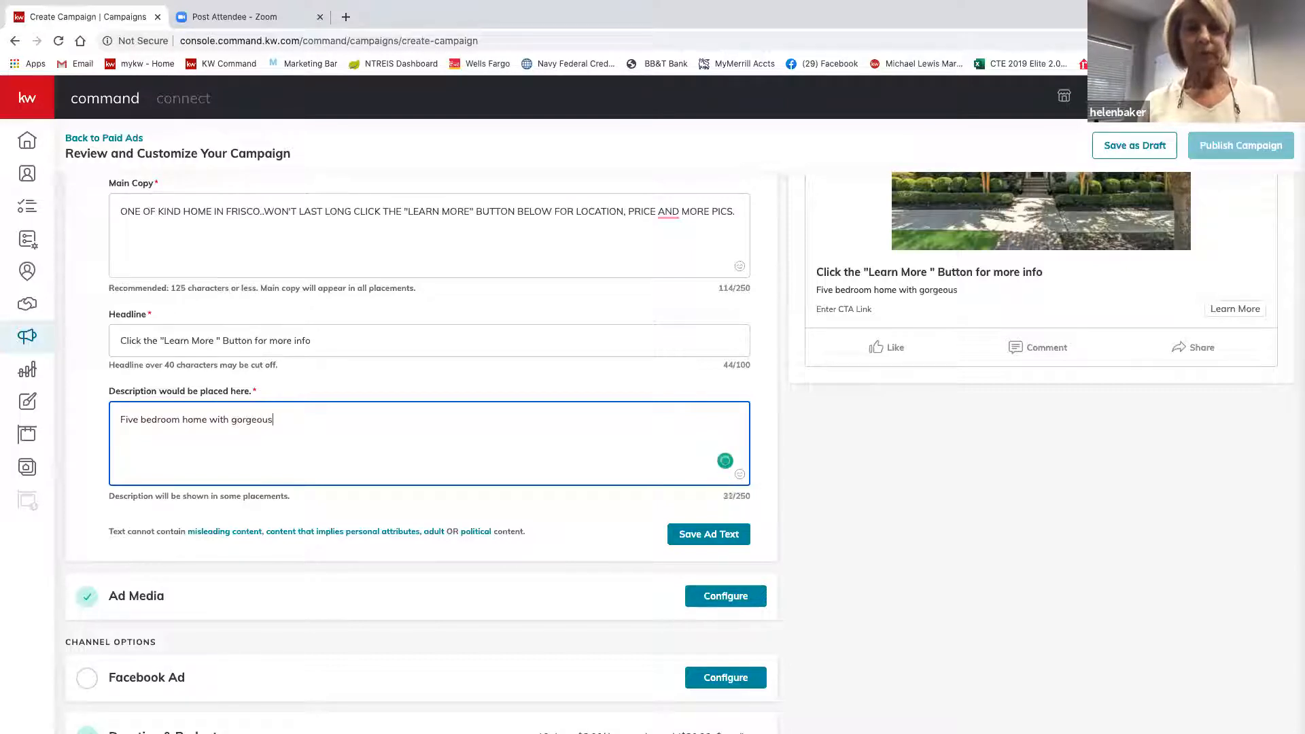
text( back)
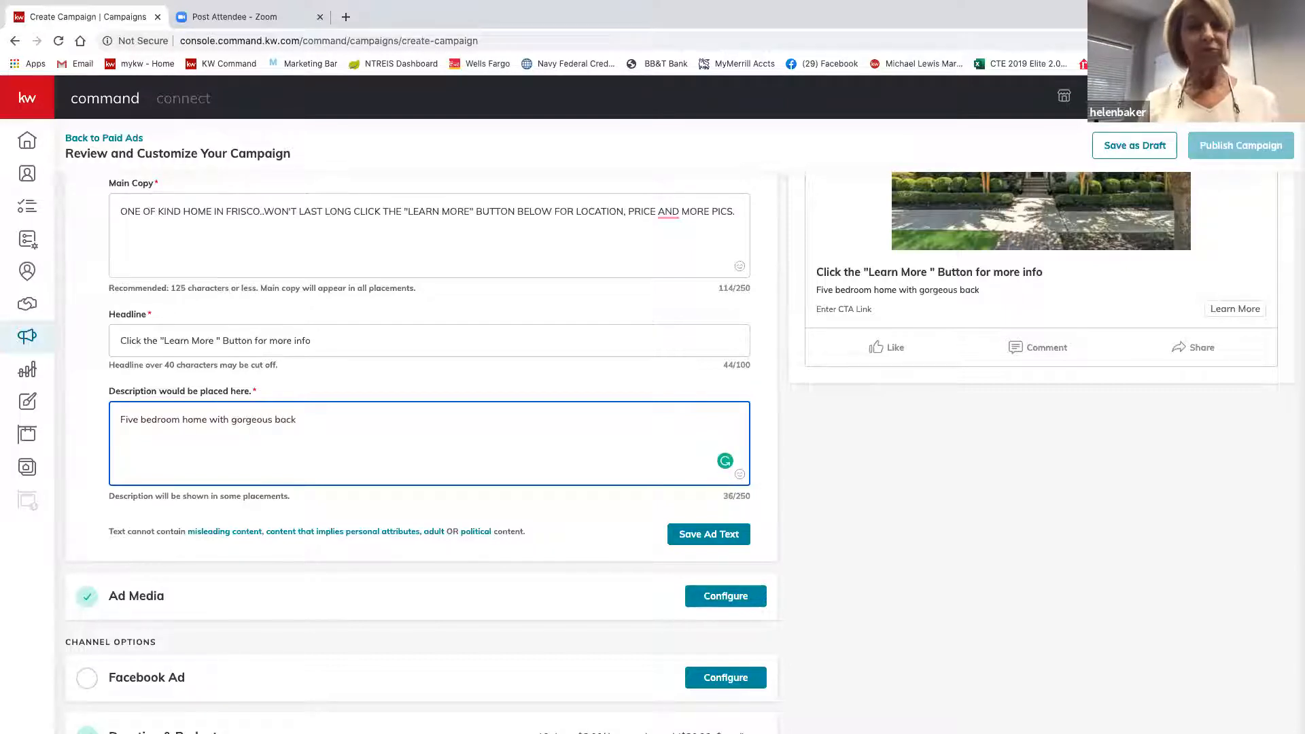
text(yard)
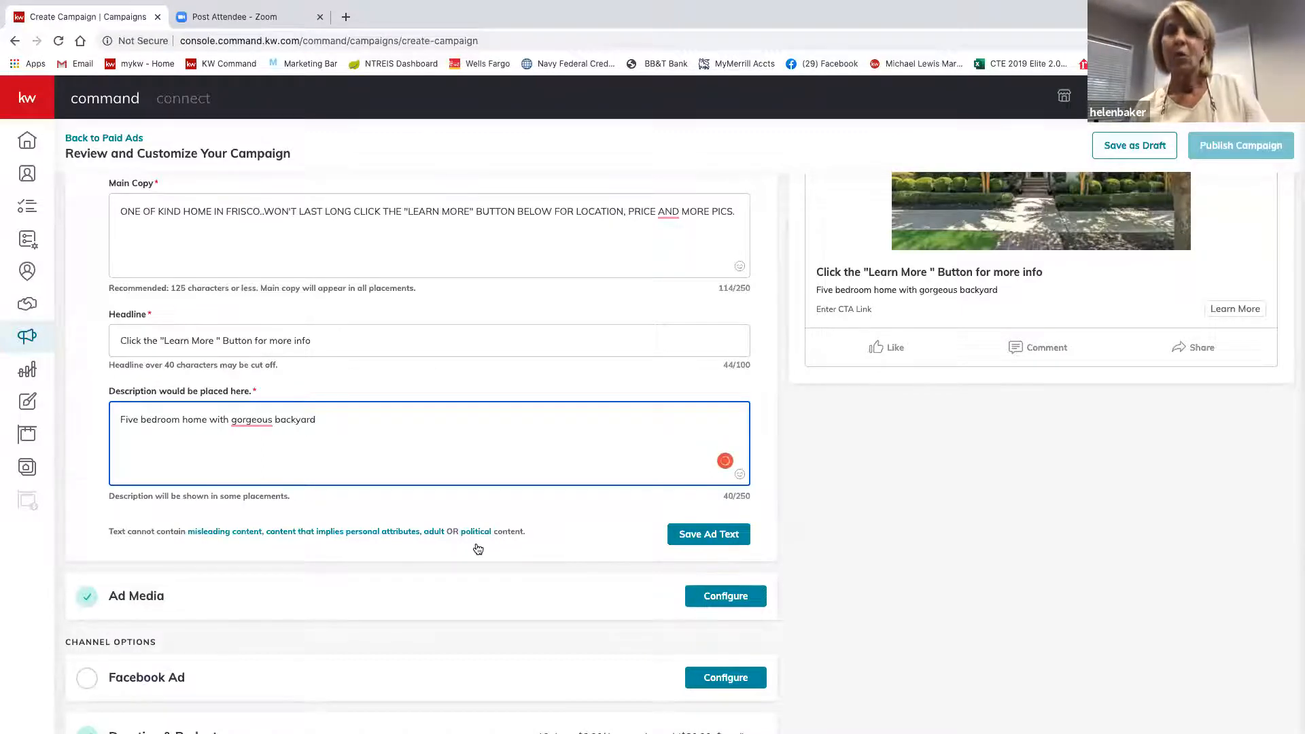
scroll(963, 624, up, 4)
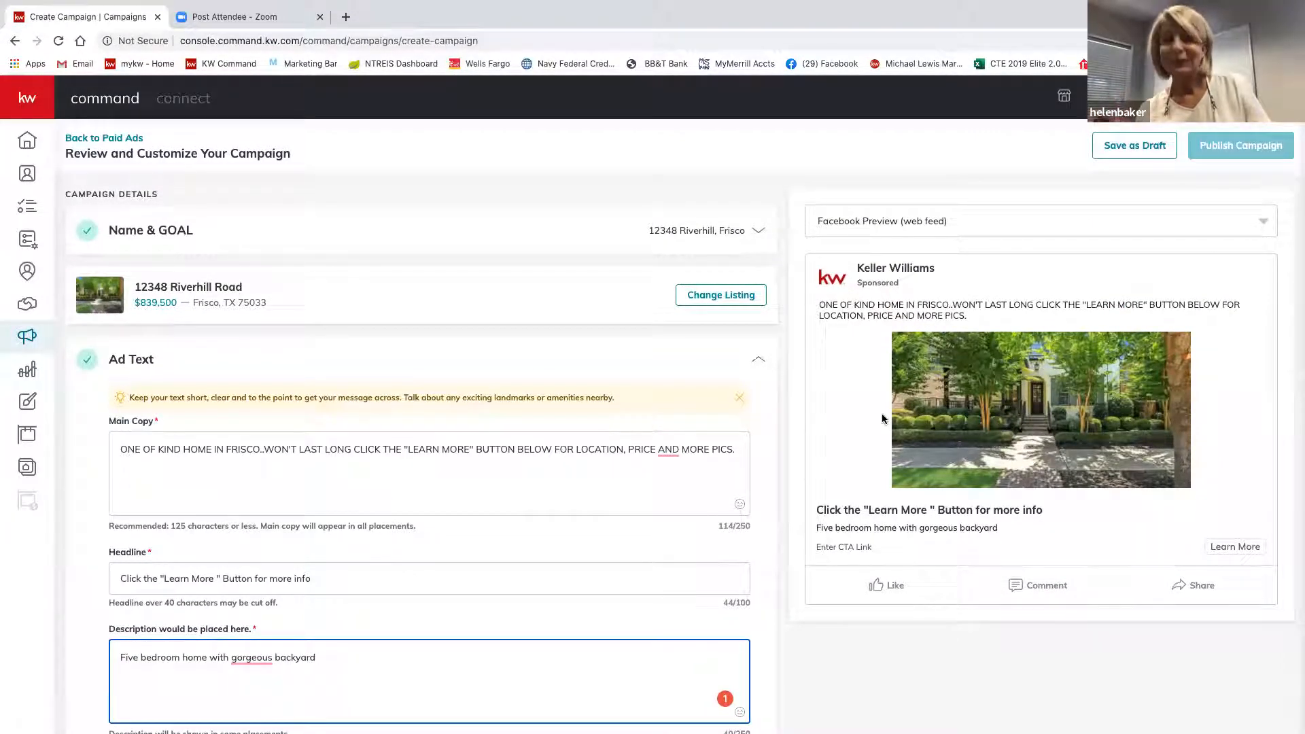
scroll(883, 417, down, 3)
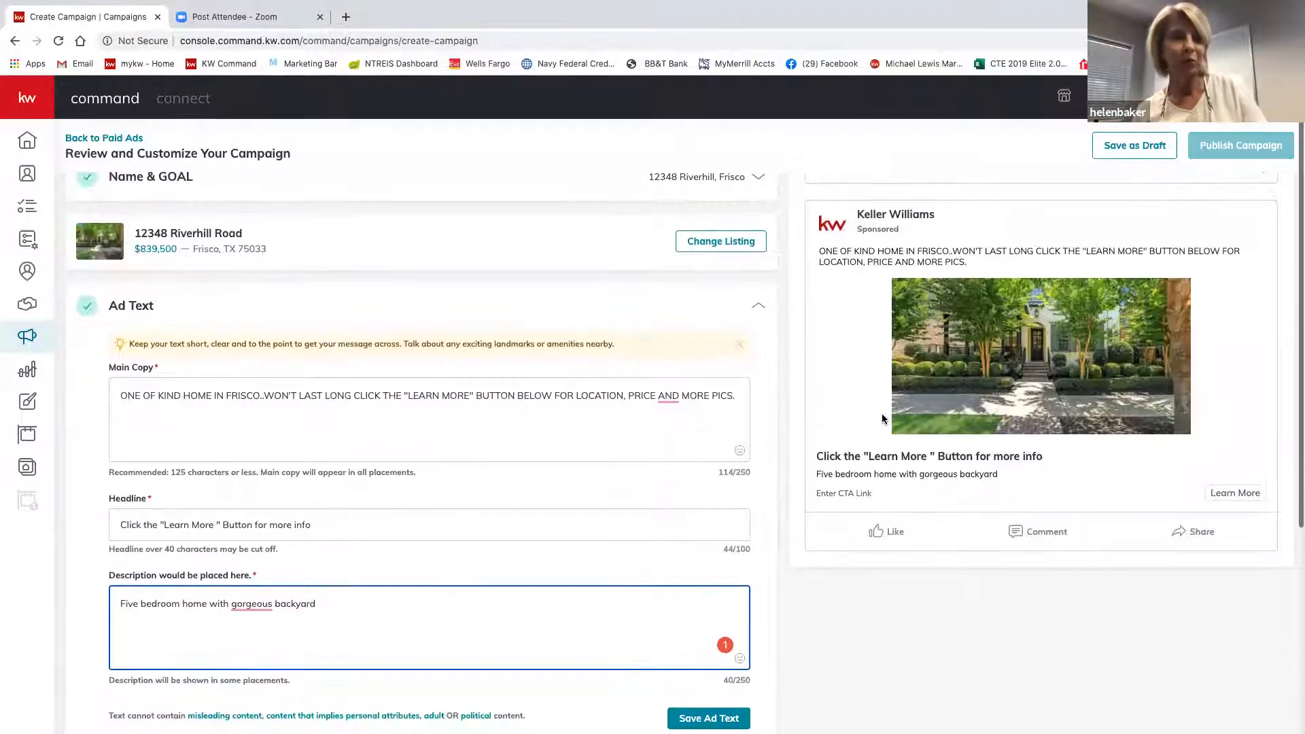
scroll(882, 418, down, 1)
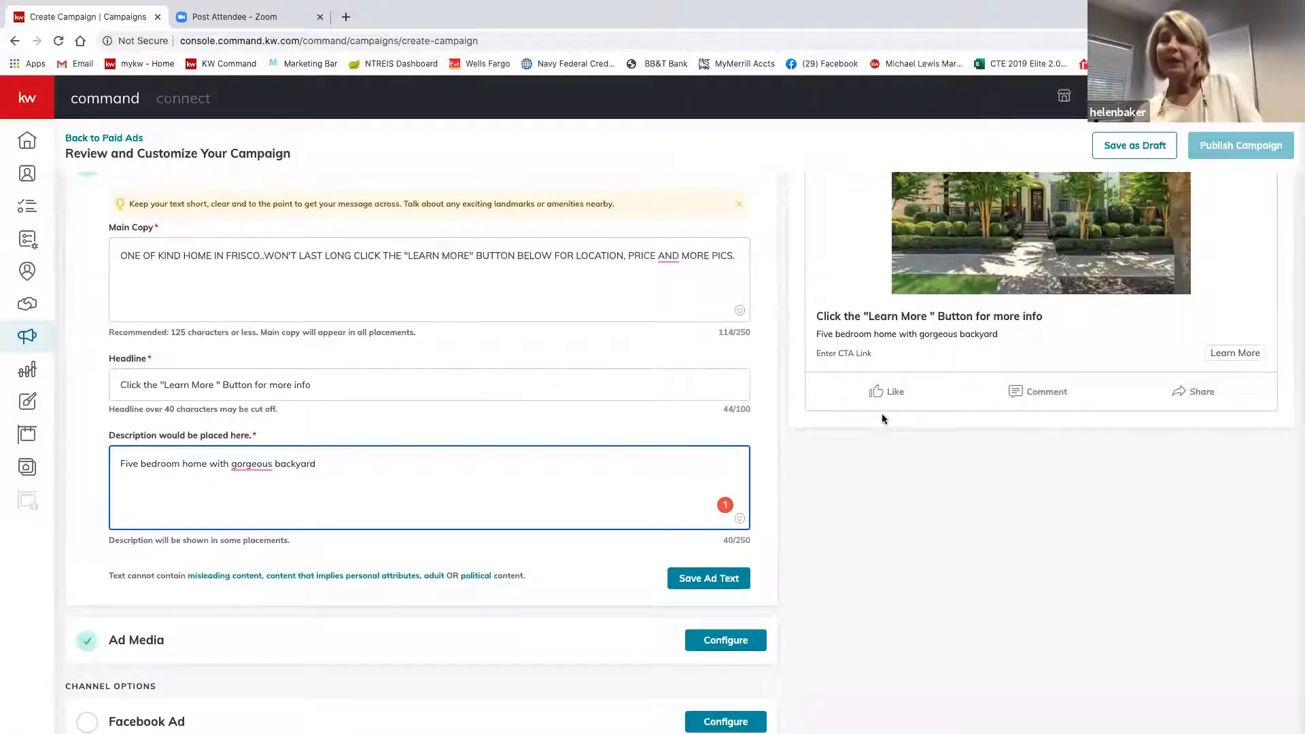
scroll(882, 417, up, 3)
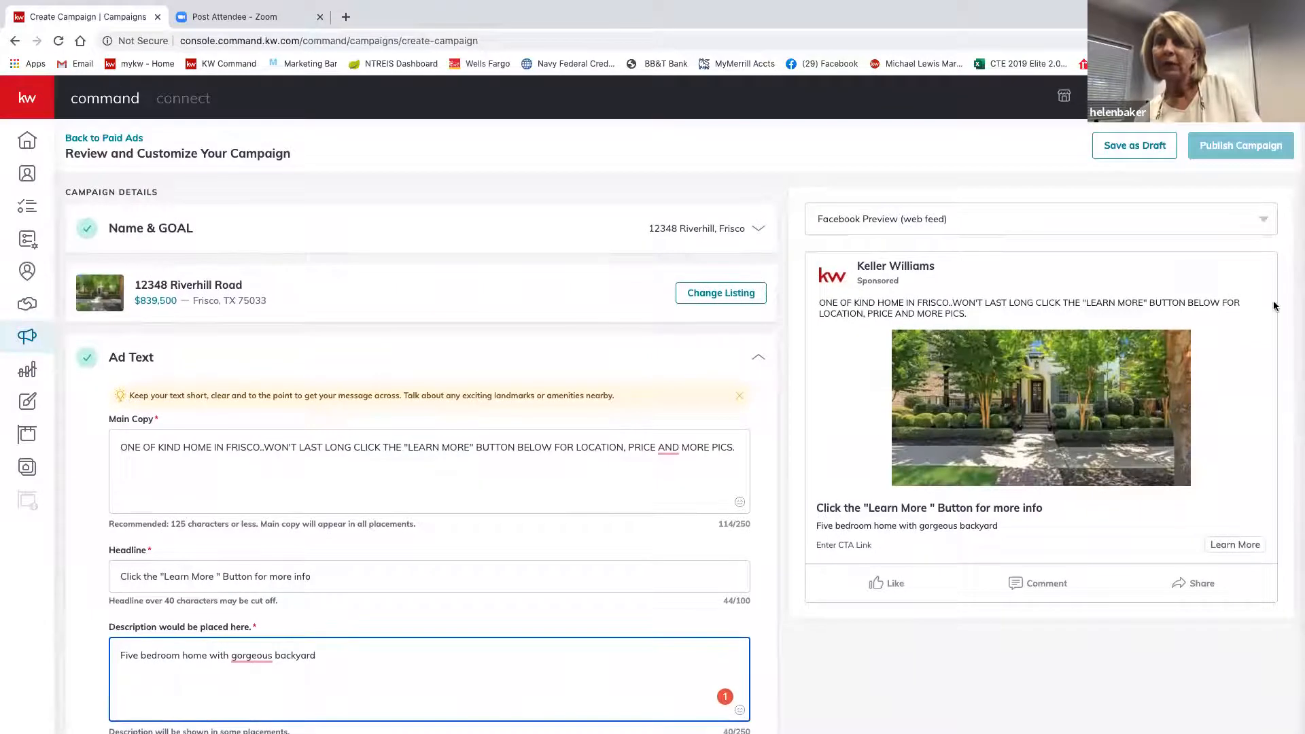
click(1263, 223)
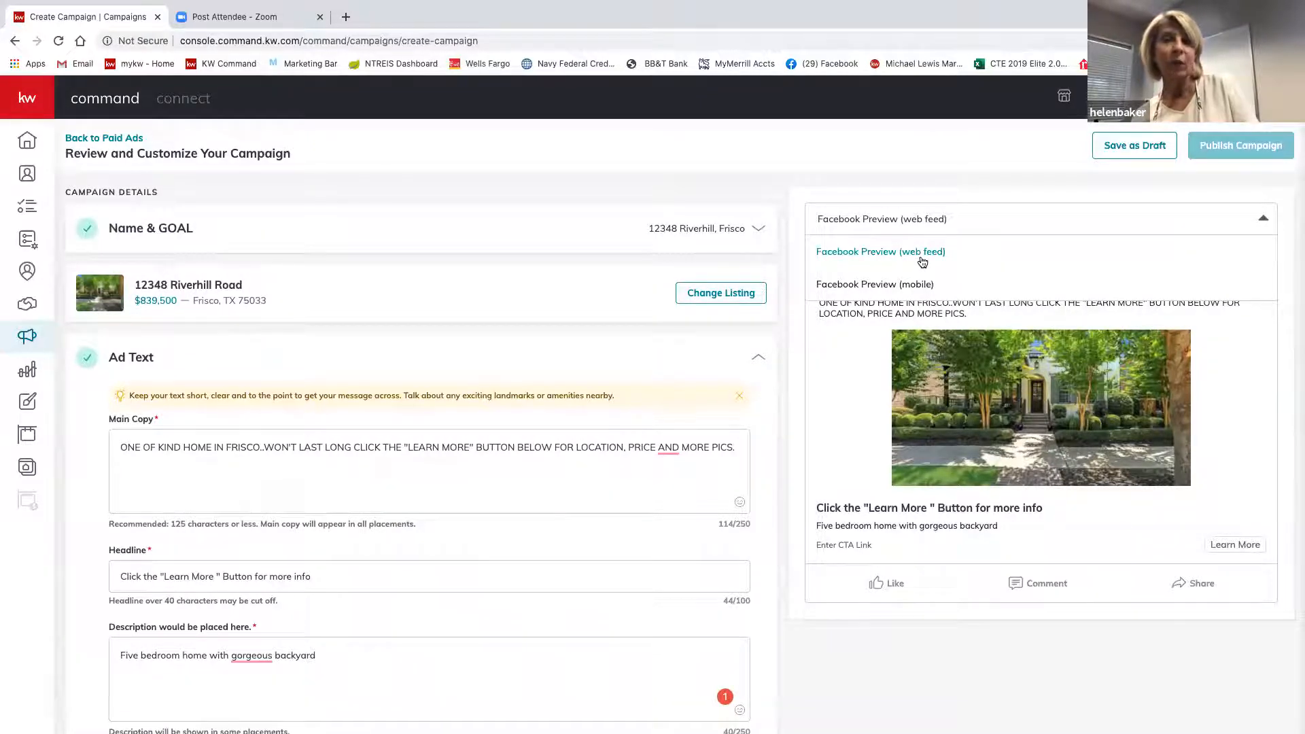
click(894, 290)
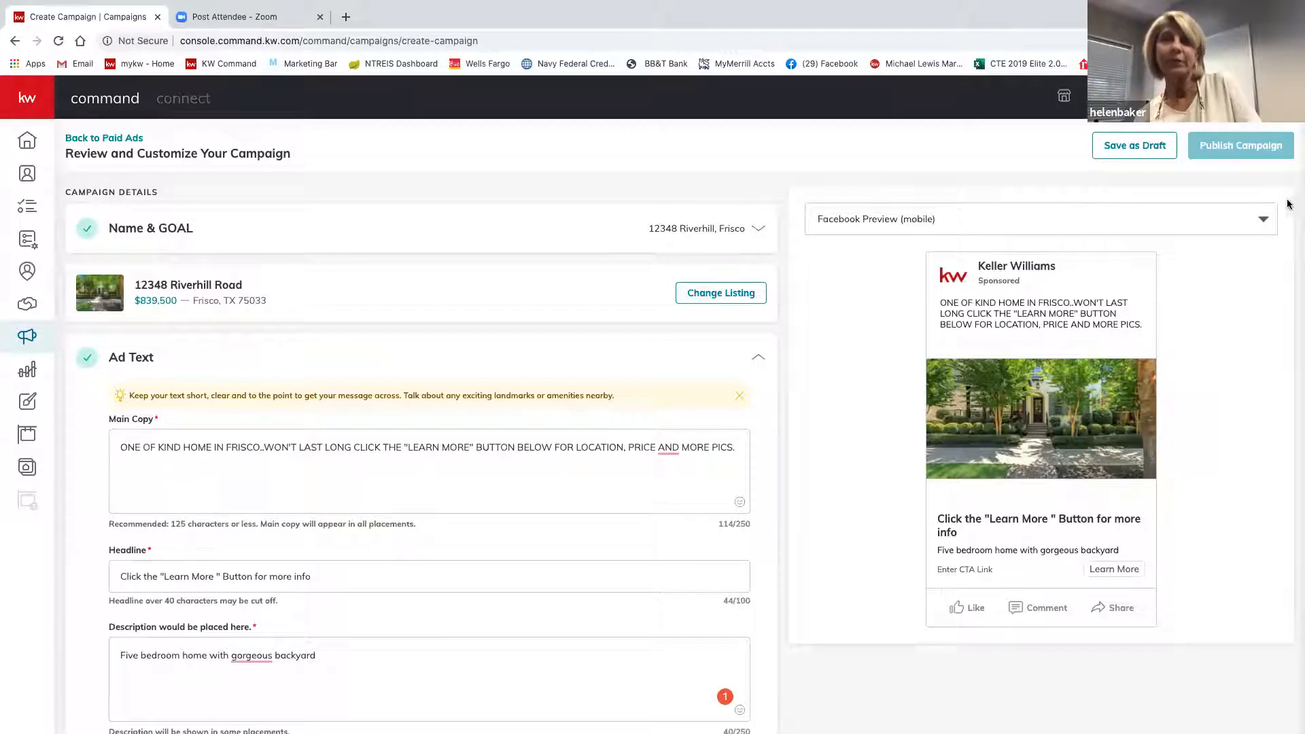
click(1264, 219)
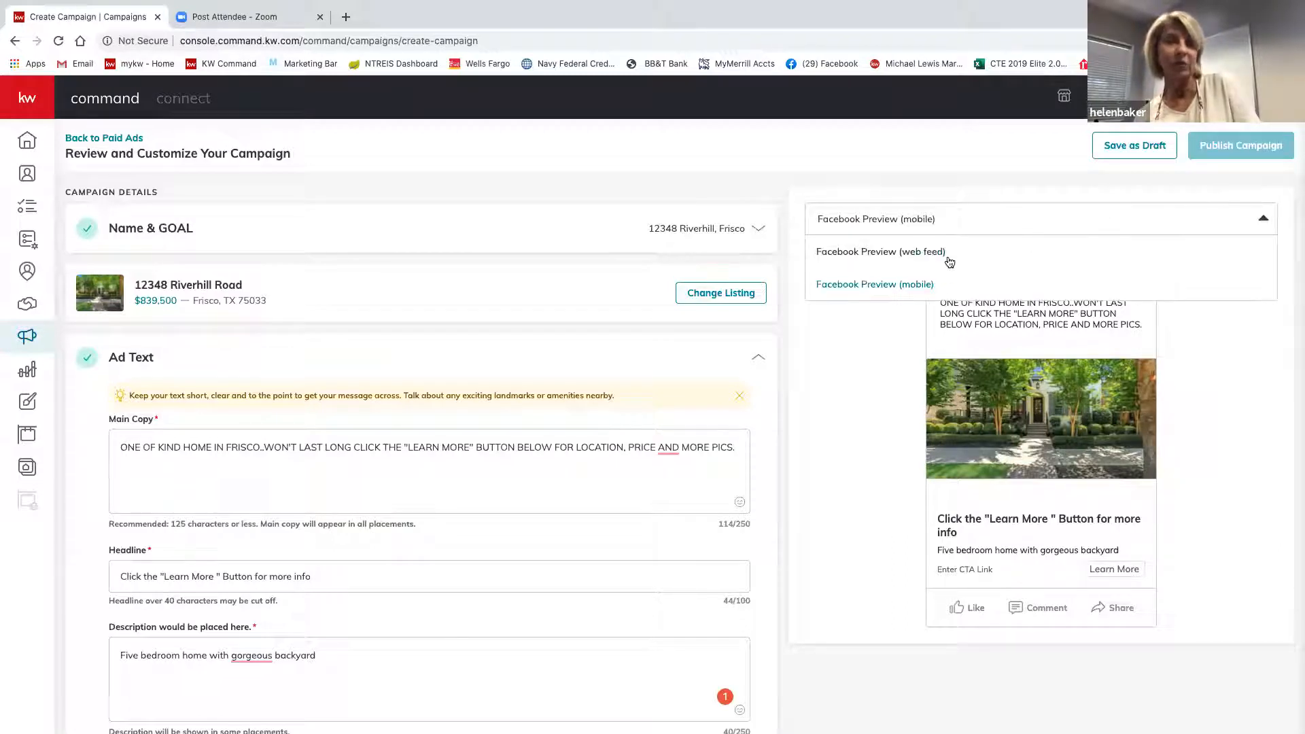
click(903, 254)
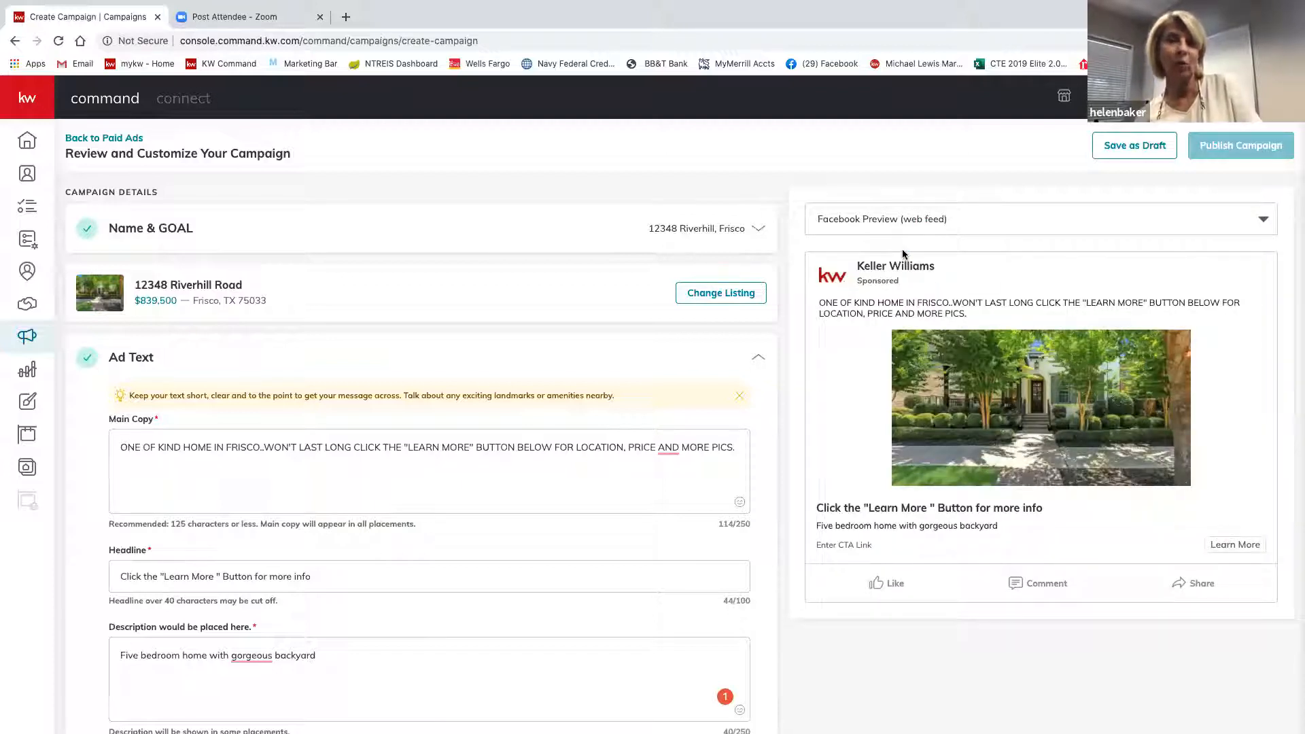
scroll(903, 253, down, 5)
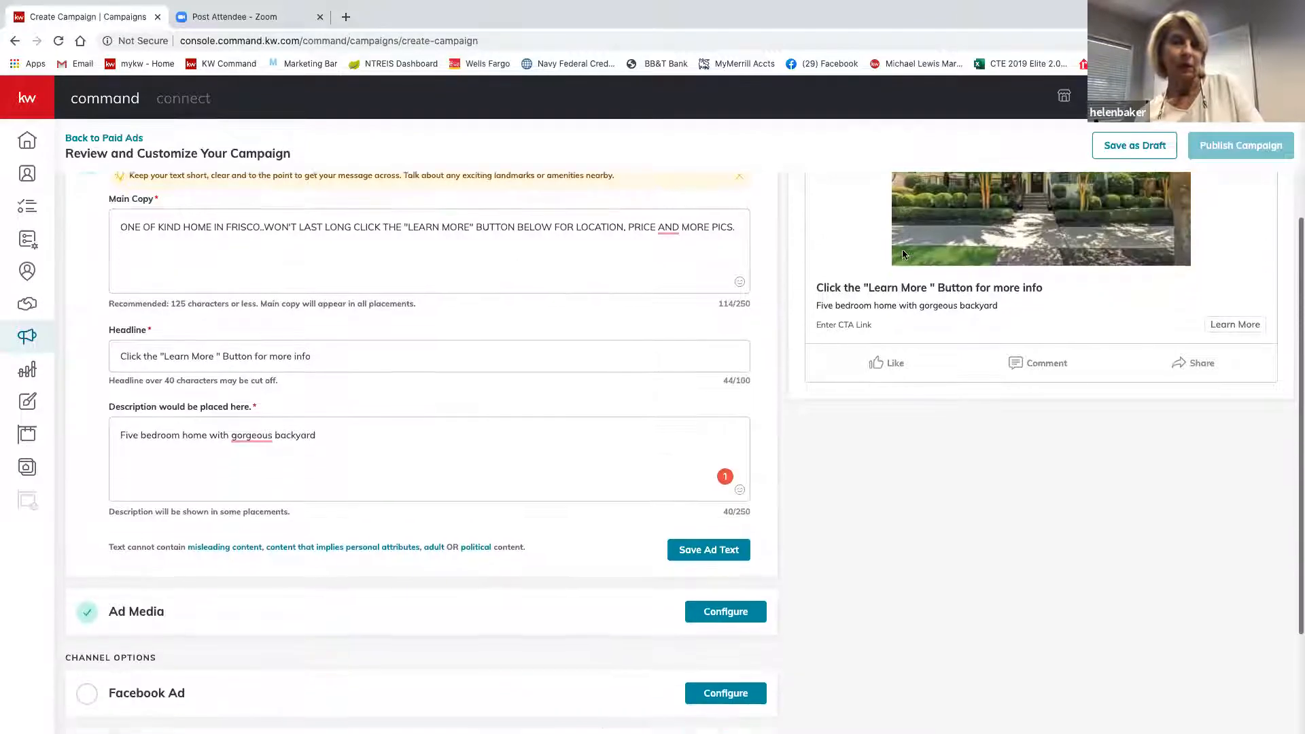
Insert 'a' before 'gorgeous' in the description and save the ad text.
scroll(903, 253, down, 2)
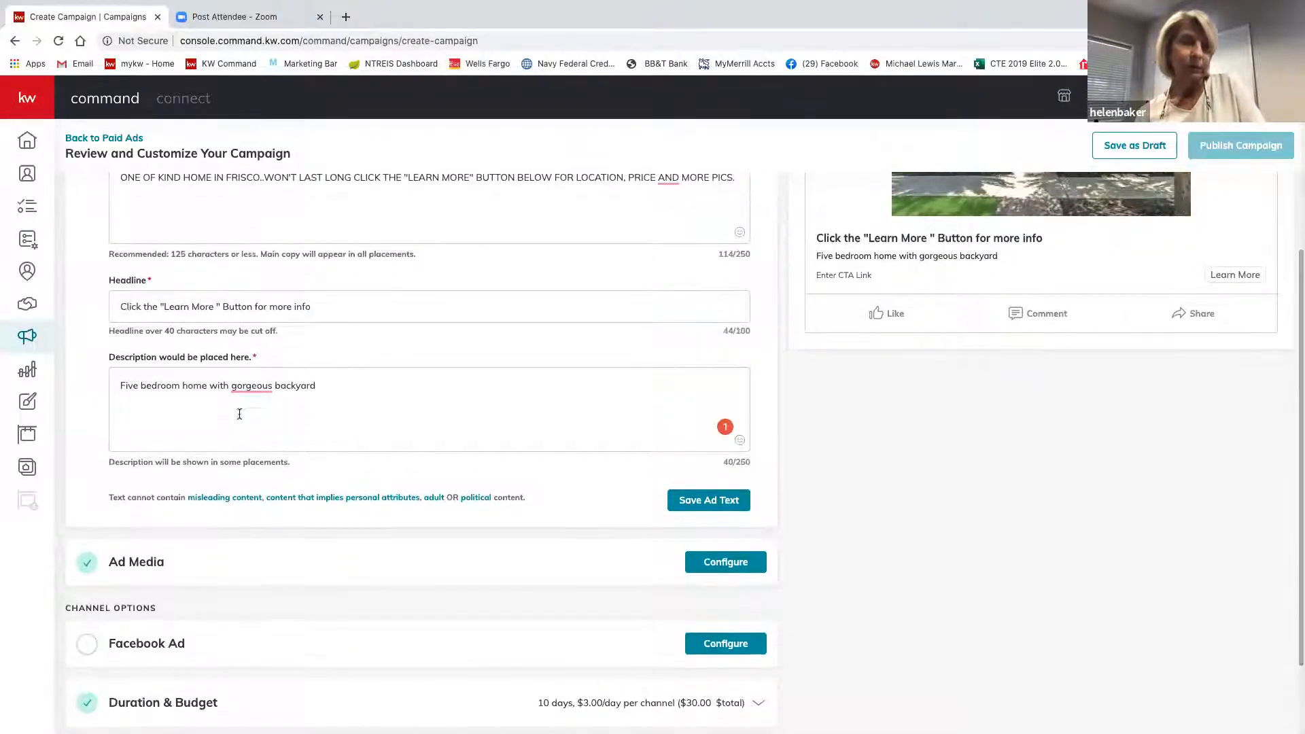
mouse_move(251, 386)
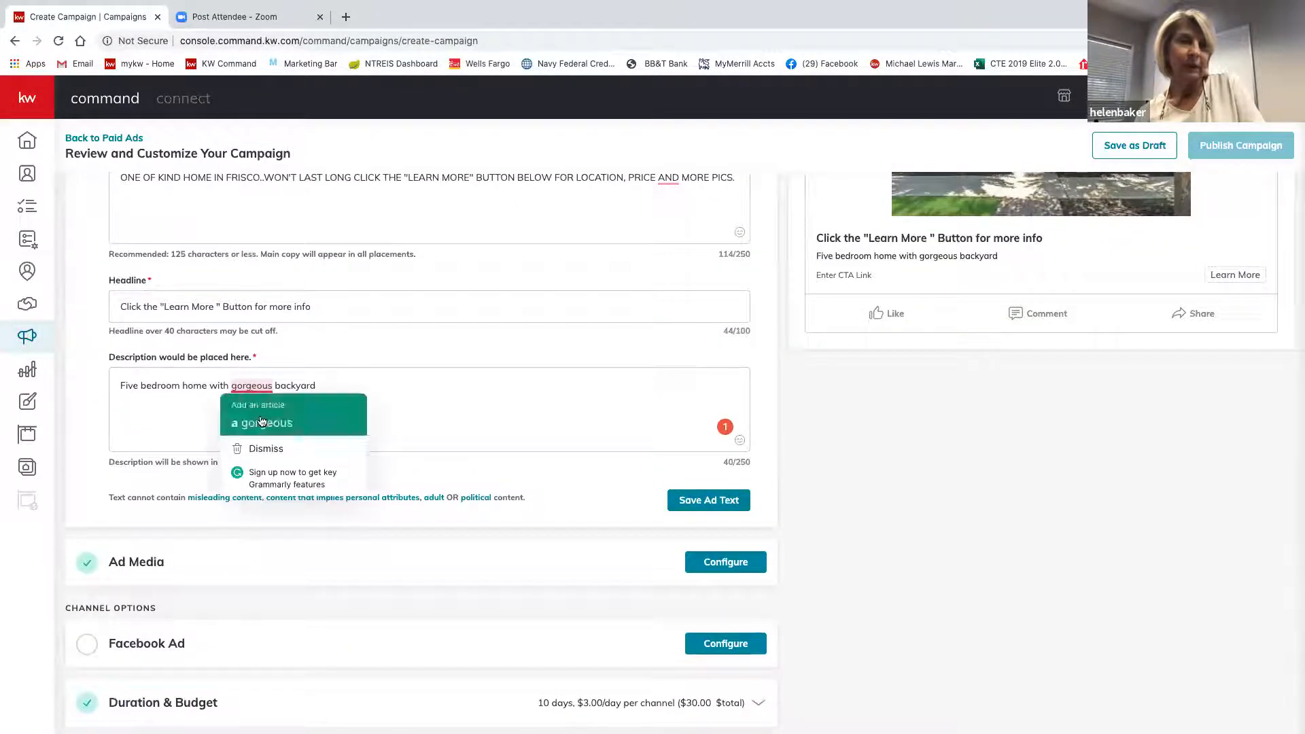
click(262, 422)
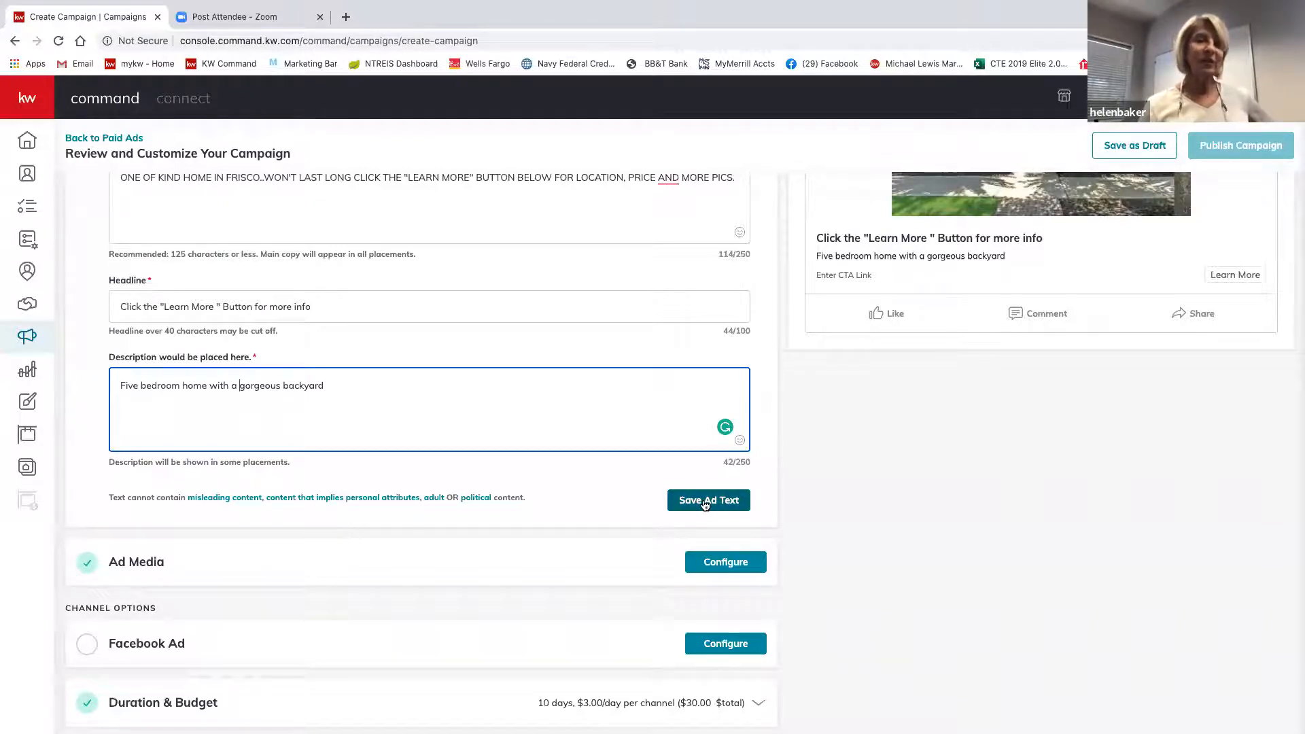
click(705, 501)
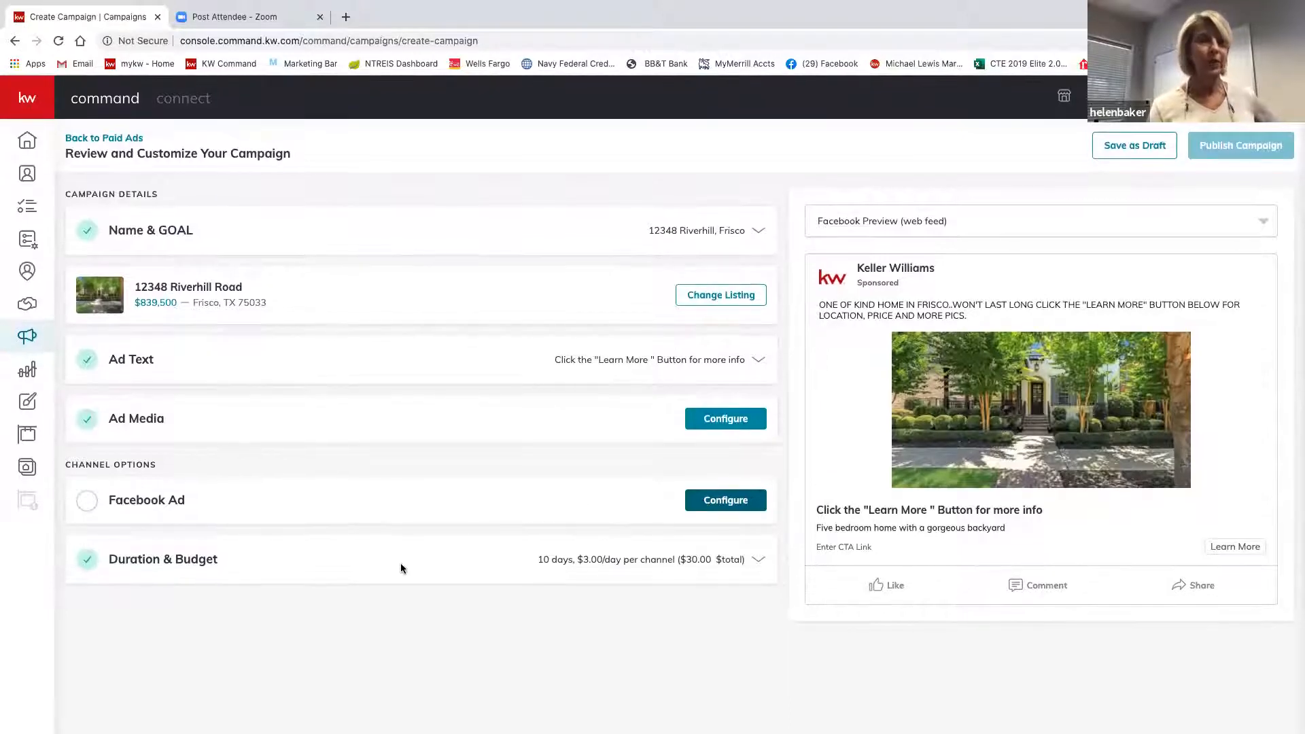
In Ad Media, include the ownership statement with the DBA logo and save the media.
click(136, 420)
scroll(279, 566, down, 3)
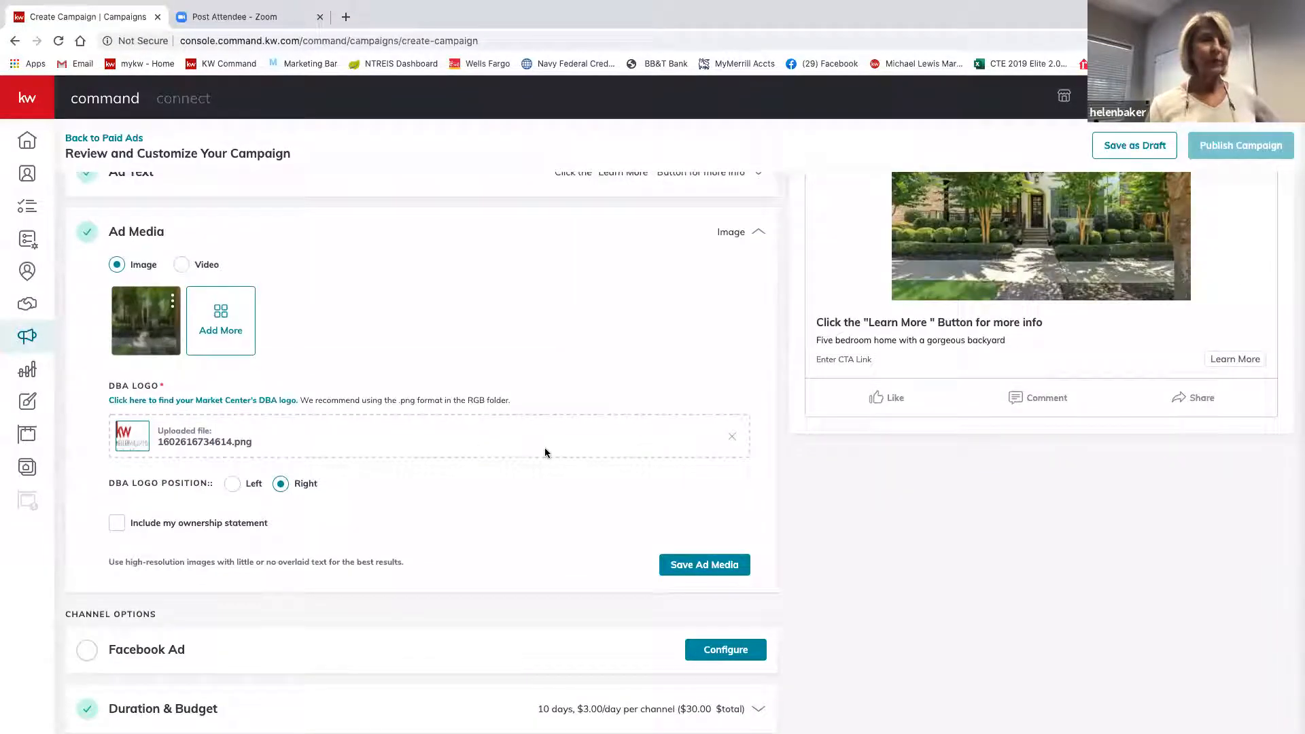
mouse_move(157, 310)
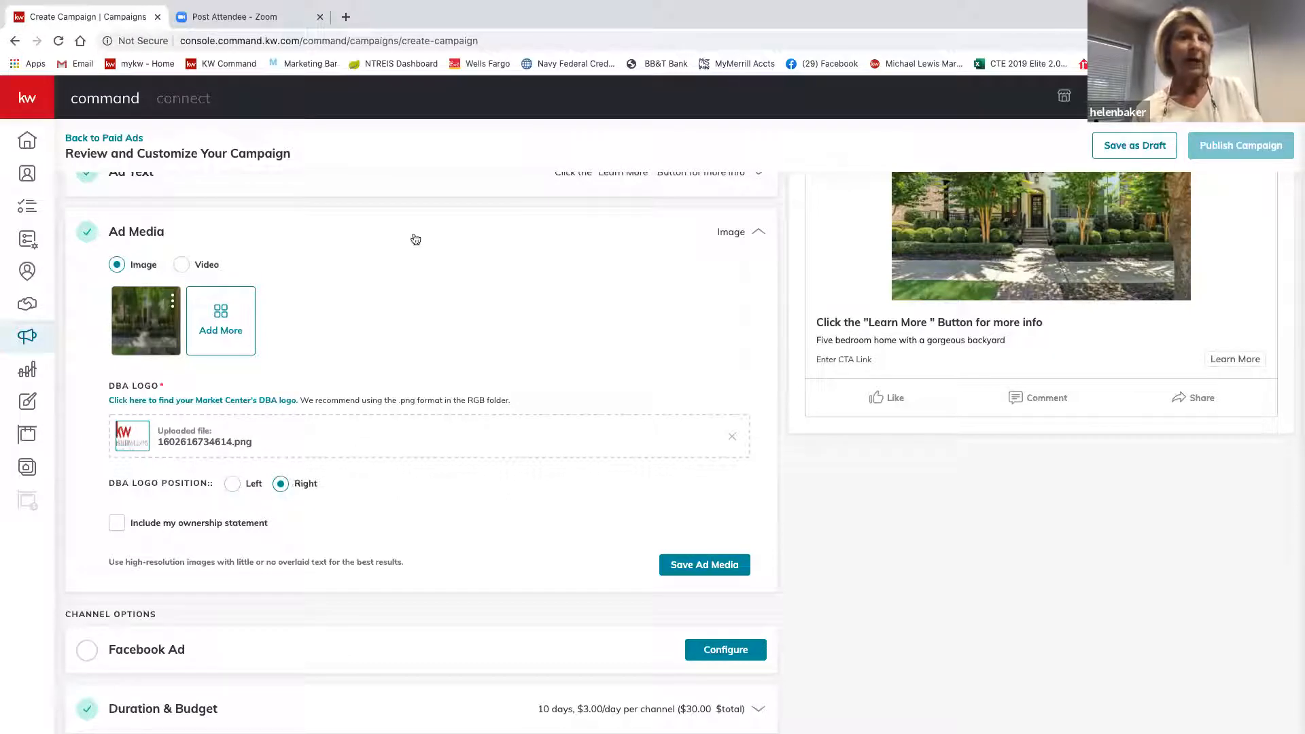
scroll(1201, 346, down, 1)
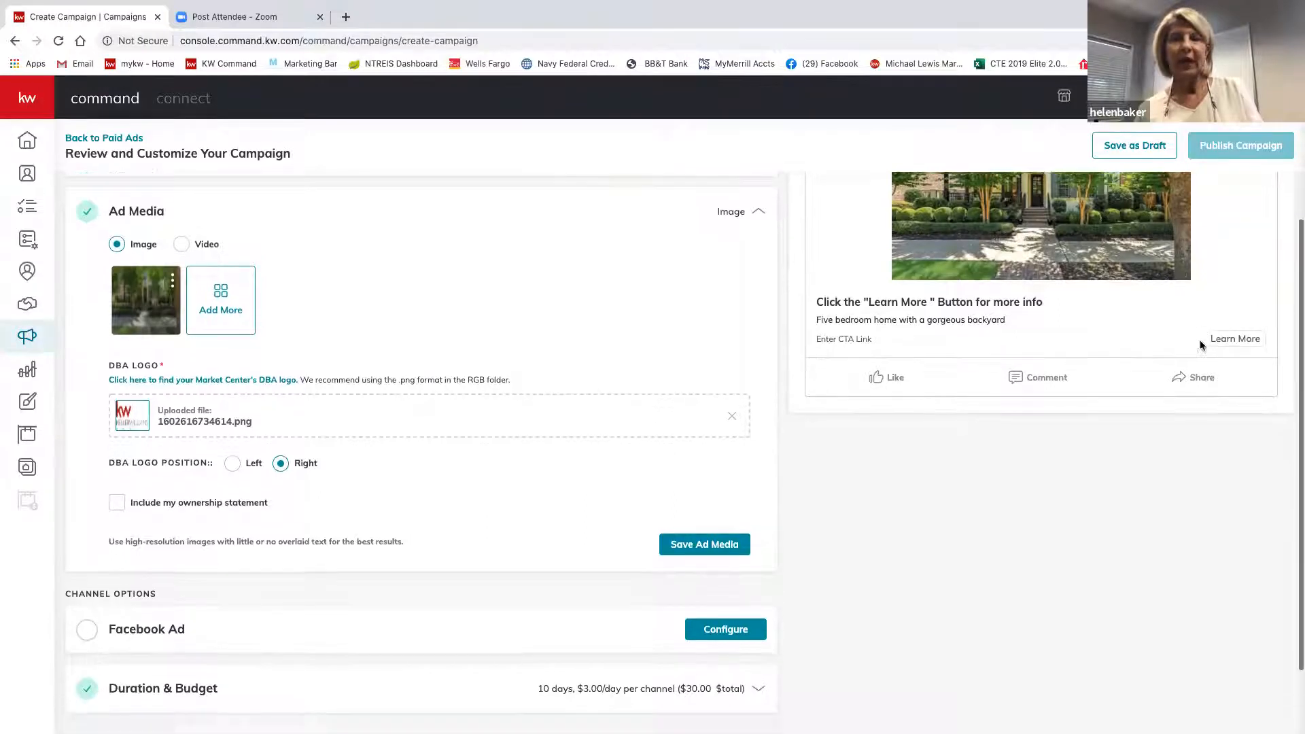
scroll(1201, 345, up, 3)
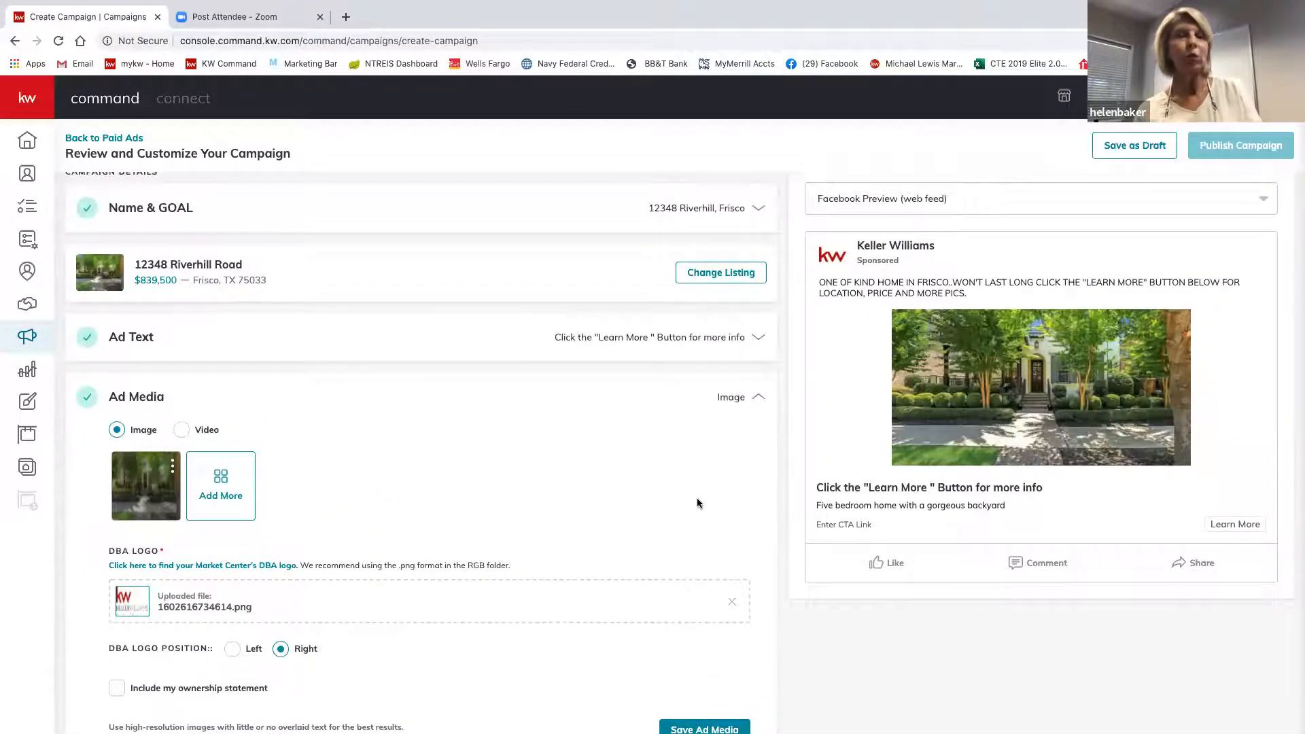
scroll(697, 503, down, 3)
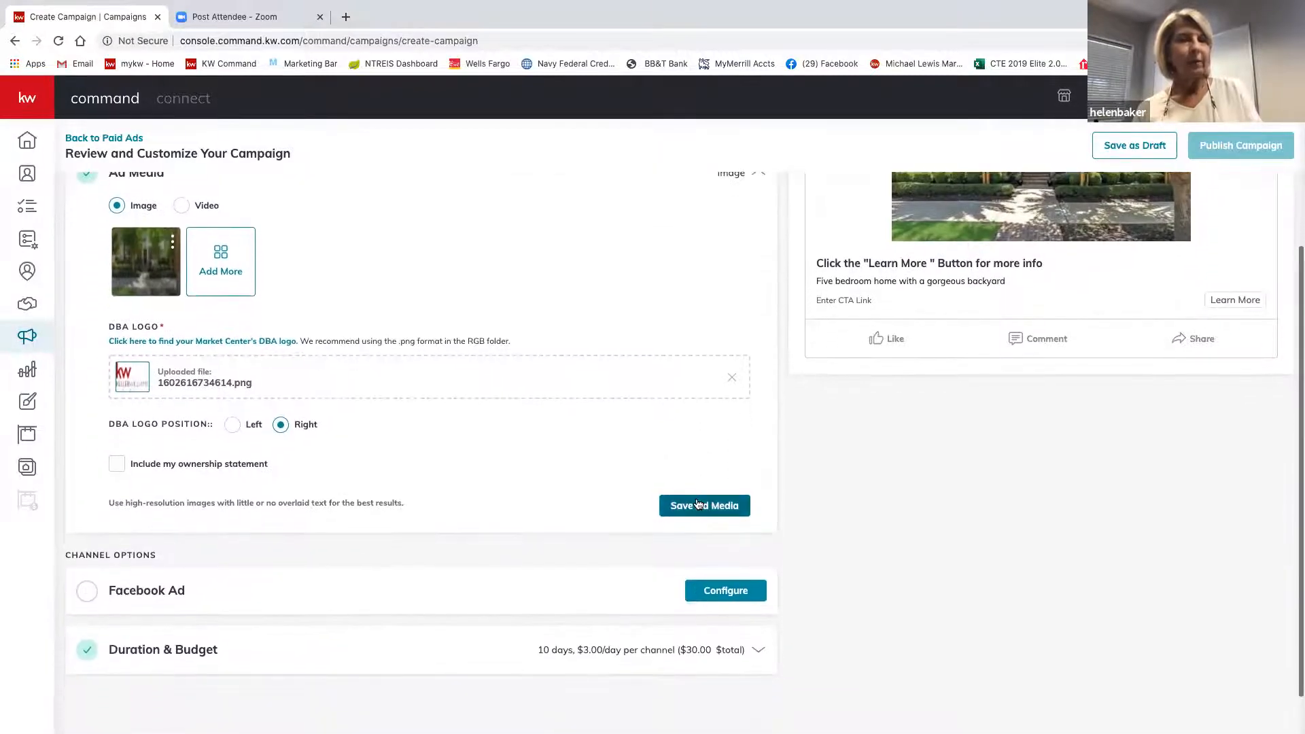
click(119, 467)
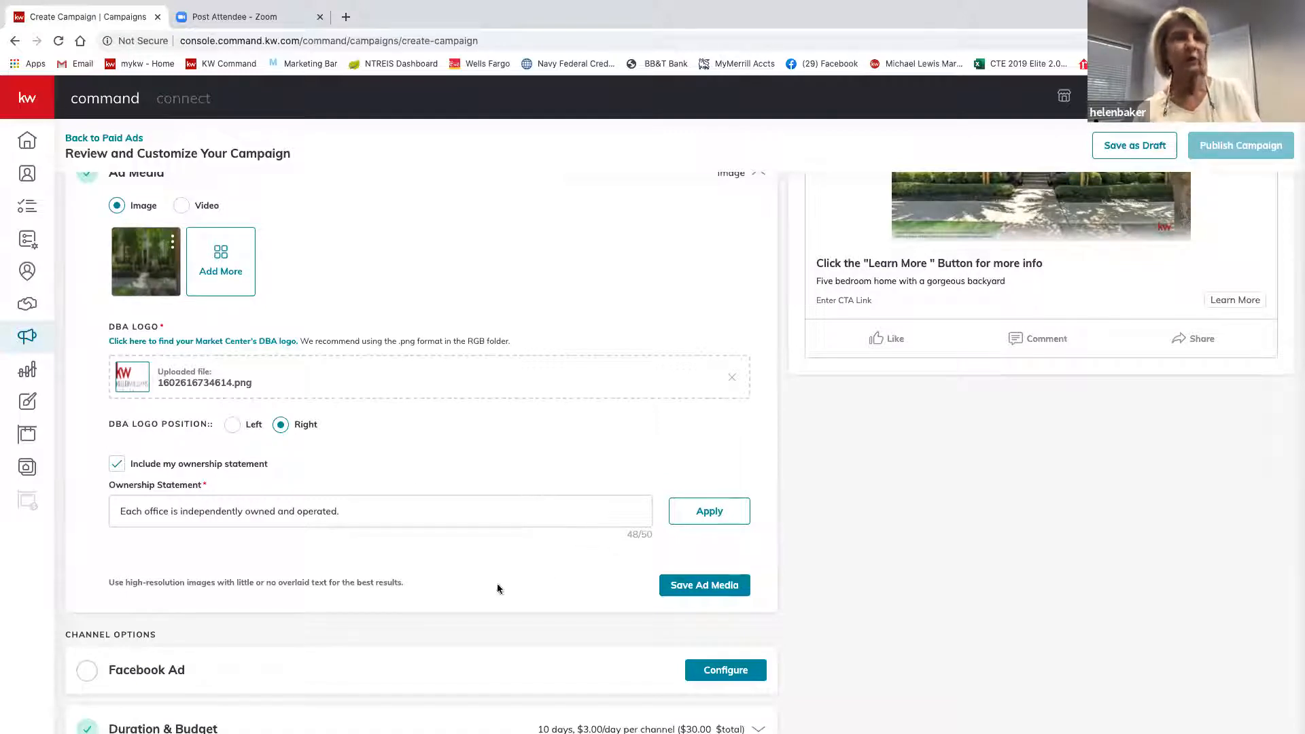
click(703, 589)
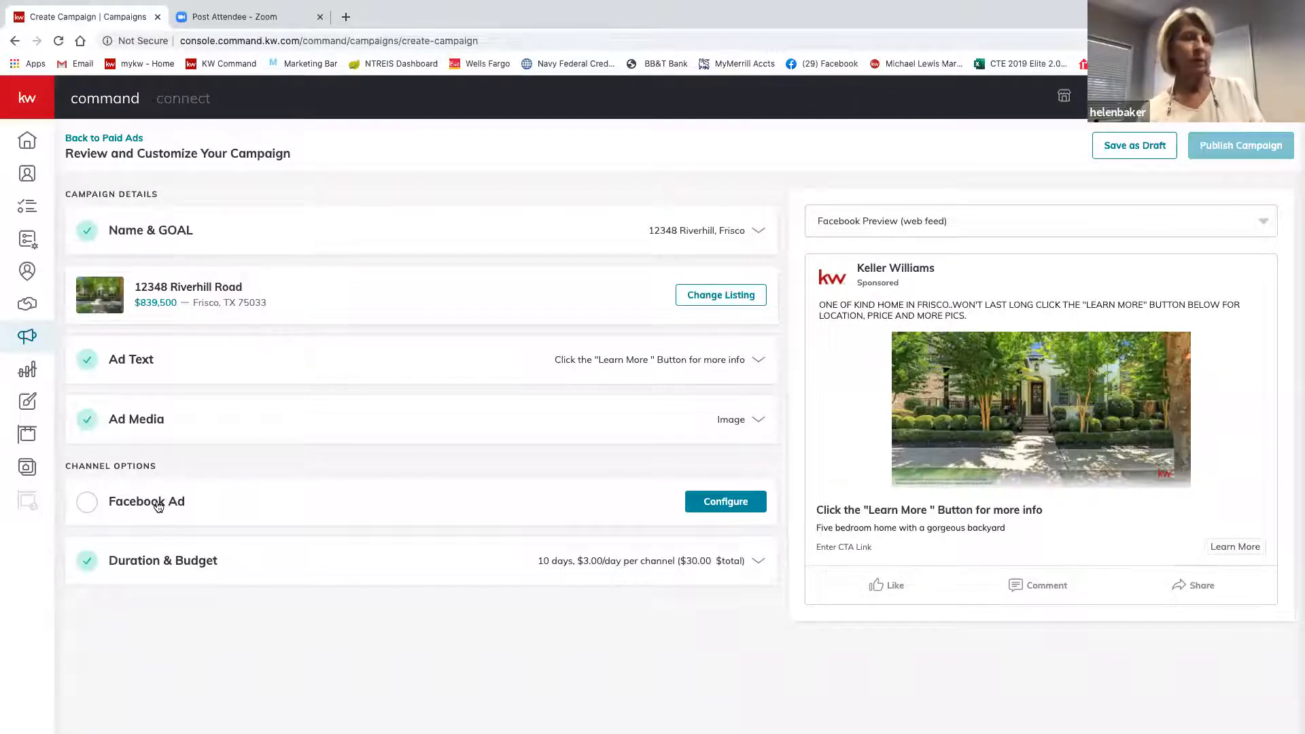
Expand the Facebook Ad settings and select the agent's Dallas homes business page.
click(726, 502)
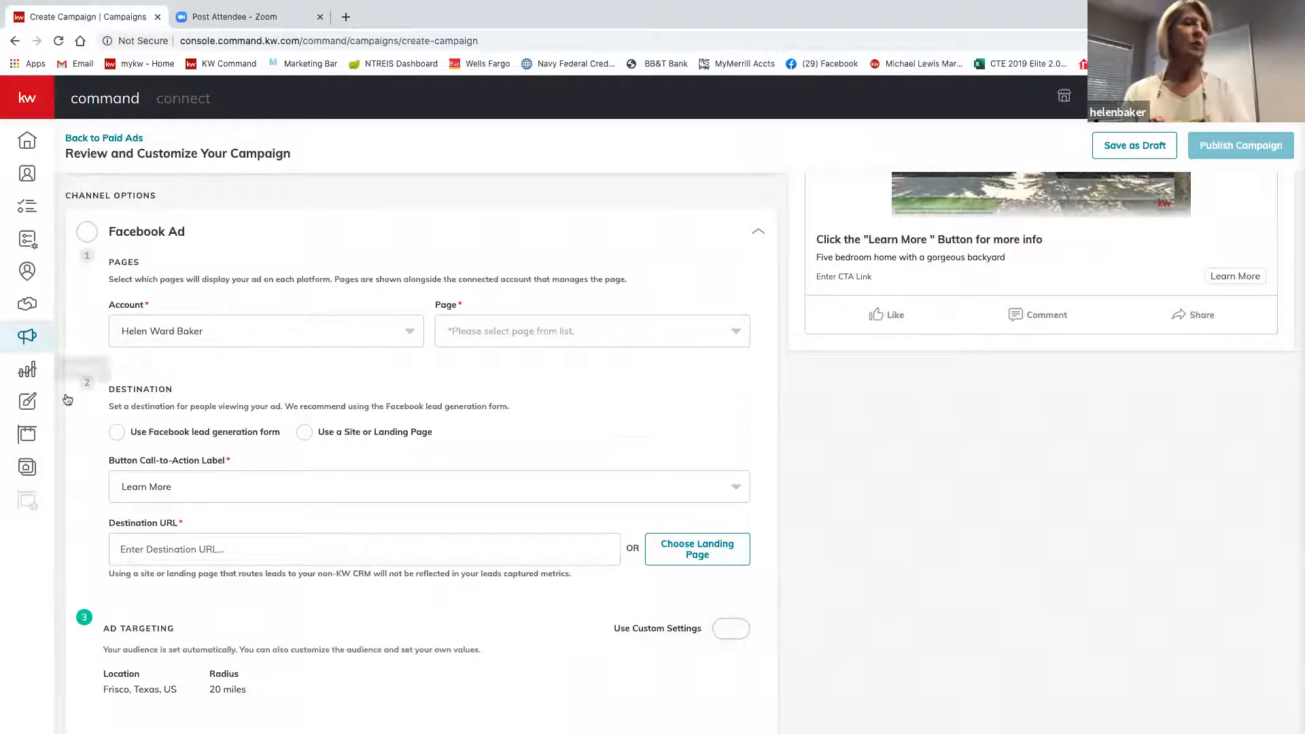
click(271, 331)
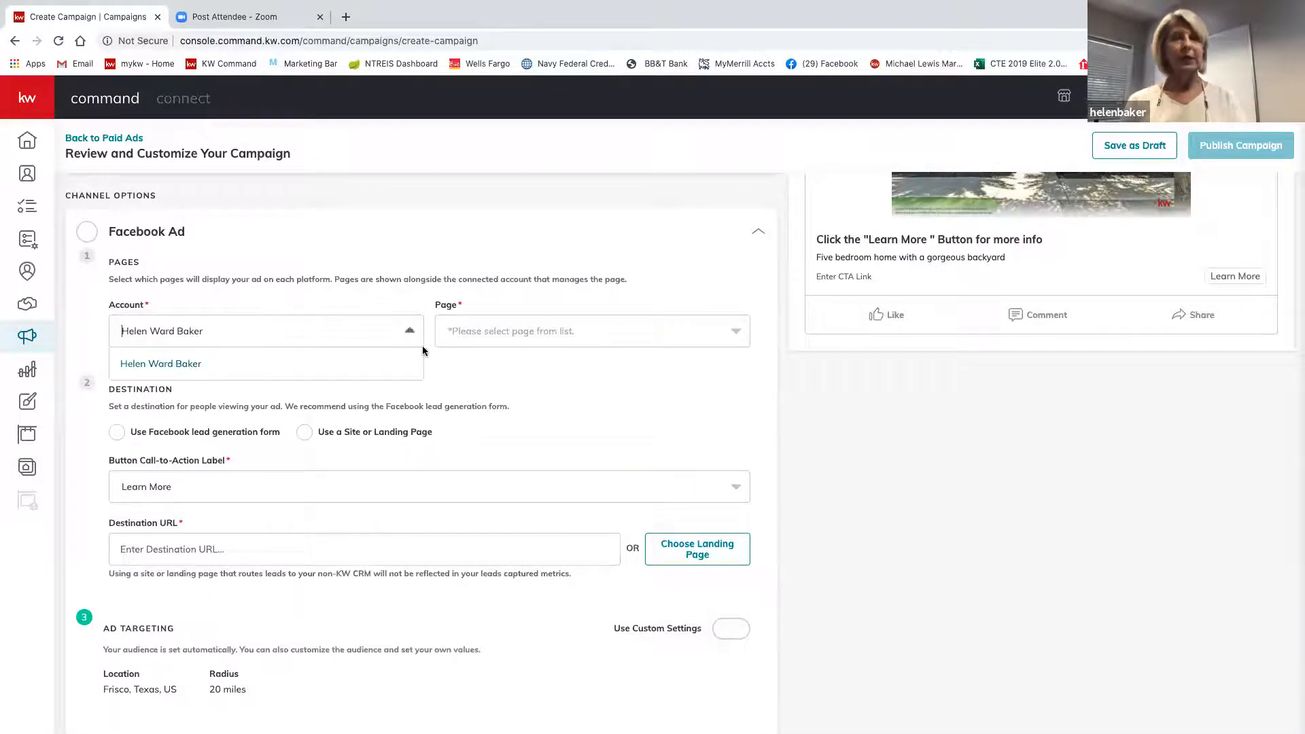
click(736, 332)
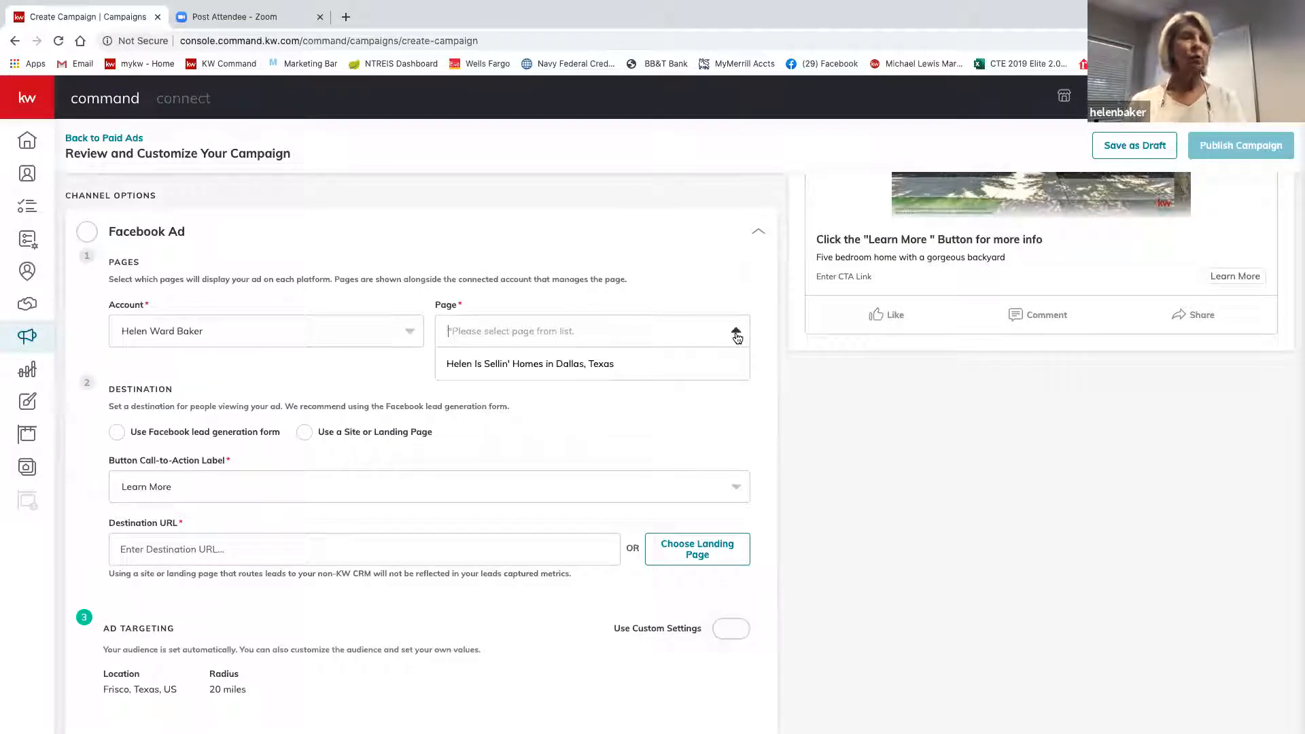
click(569, 374)
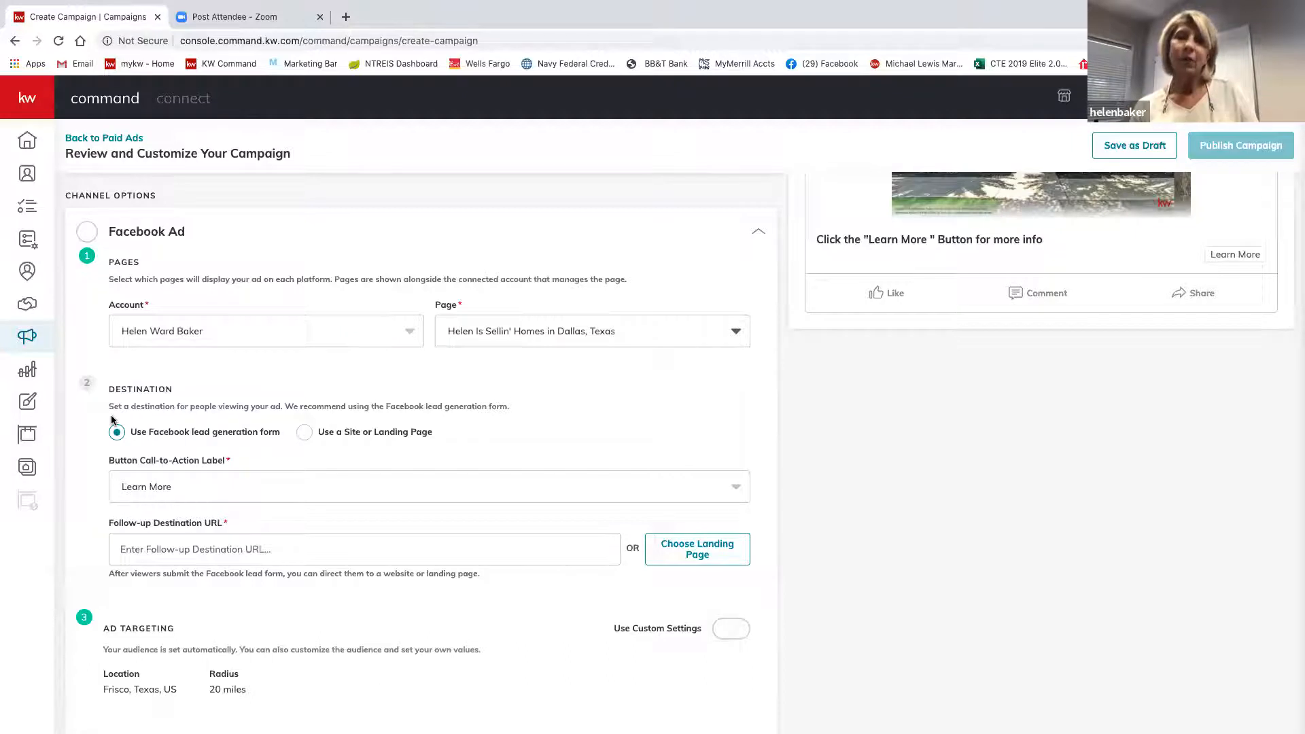
Enter the agent's kw.com website as the follow-up destination URL, correcting the mistyped ending.
scroll(112, 417, down, 1)
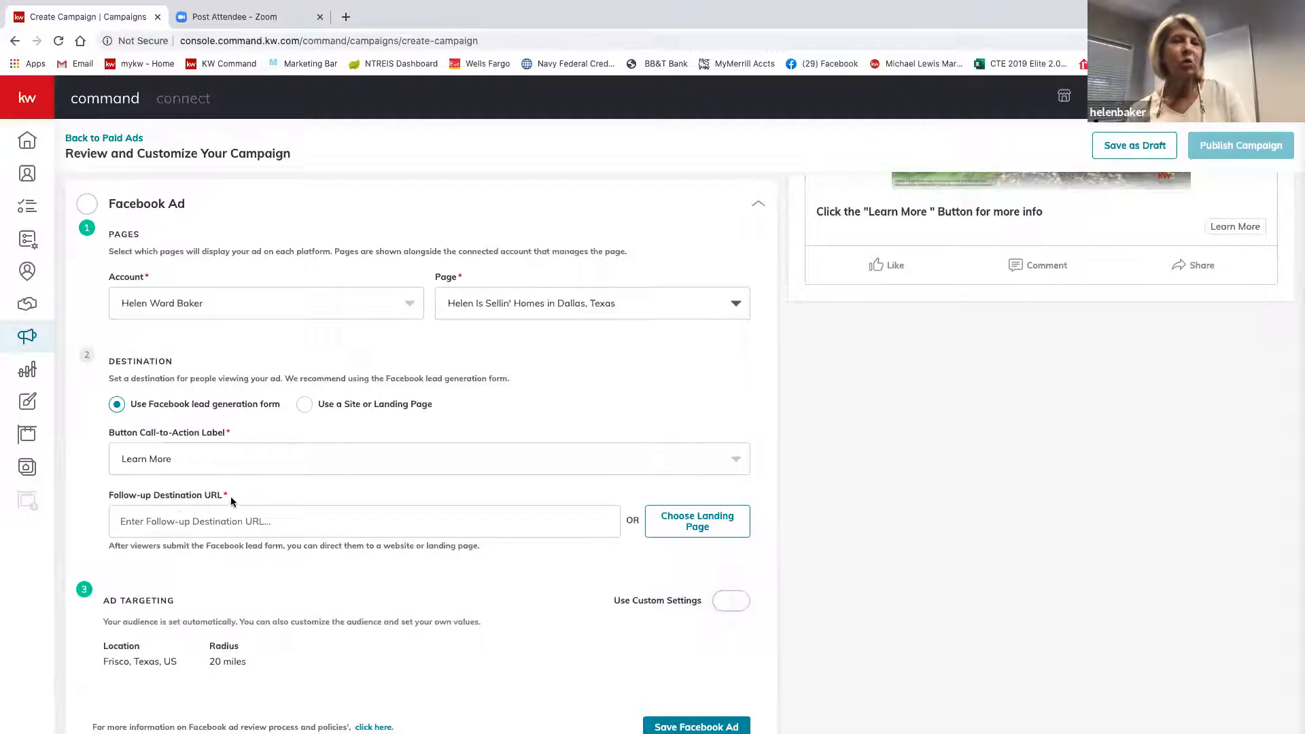
click(253, 521)
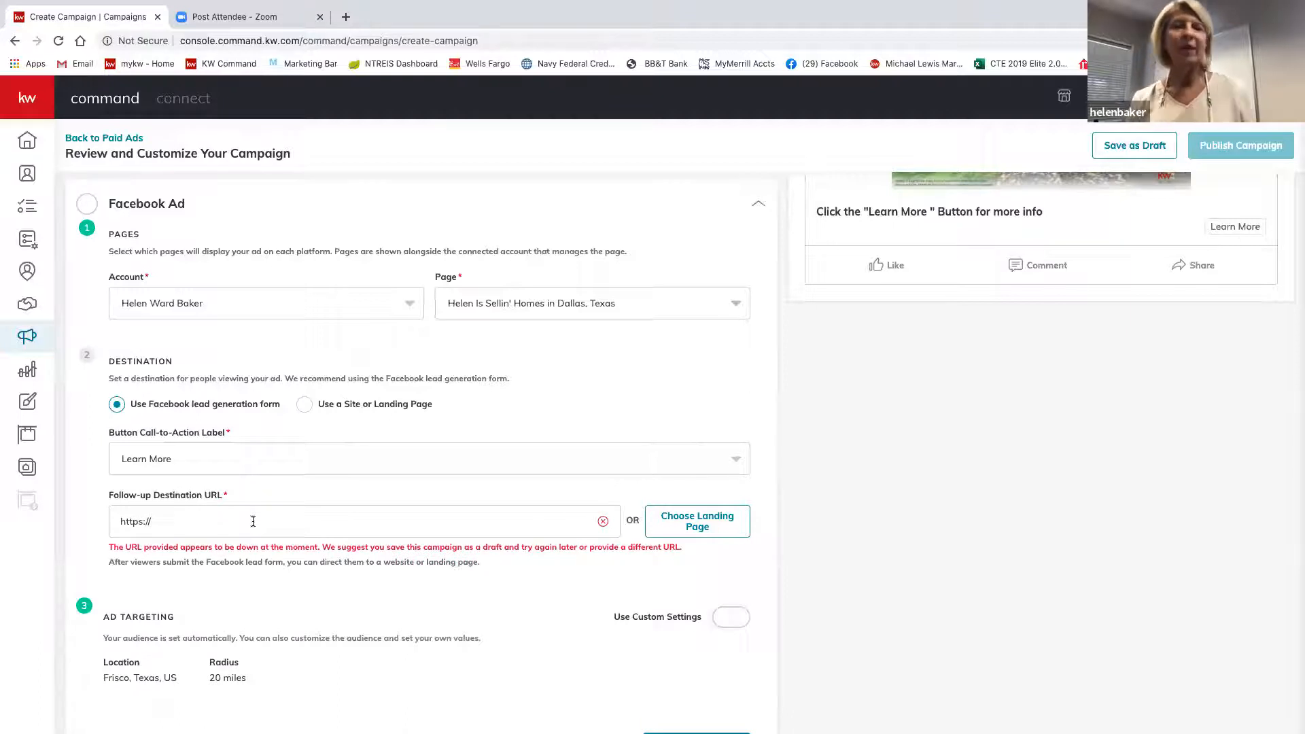
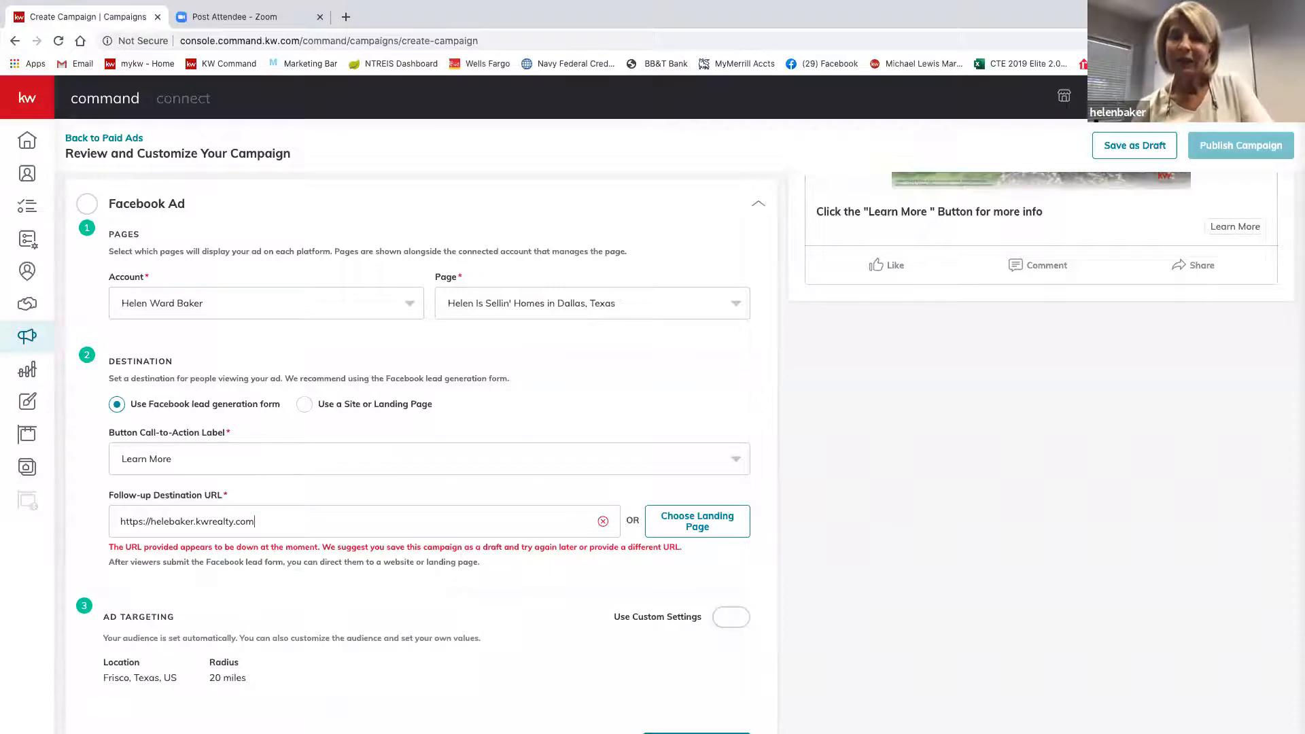
key(BackSpace)
key(BackSpace)
key(BackSpace)
key(BackSpace)
key(BackSpace)
key(BackSpace)
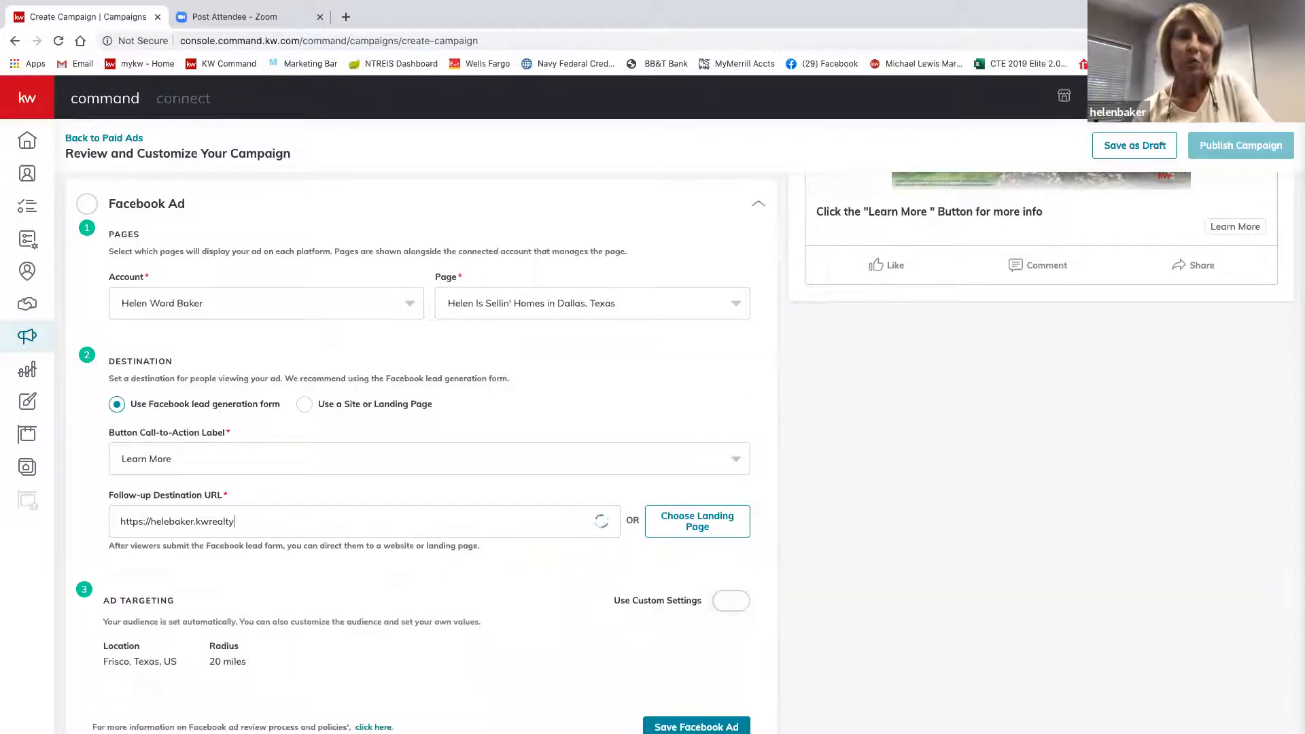
key(BackSpace)
key(BackSpace)
key(BackSpace)
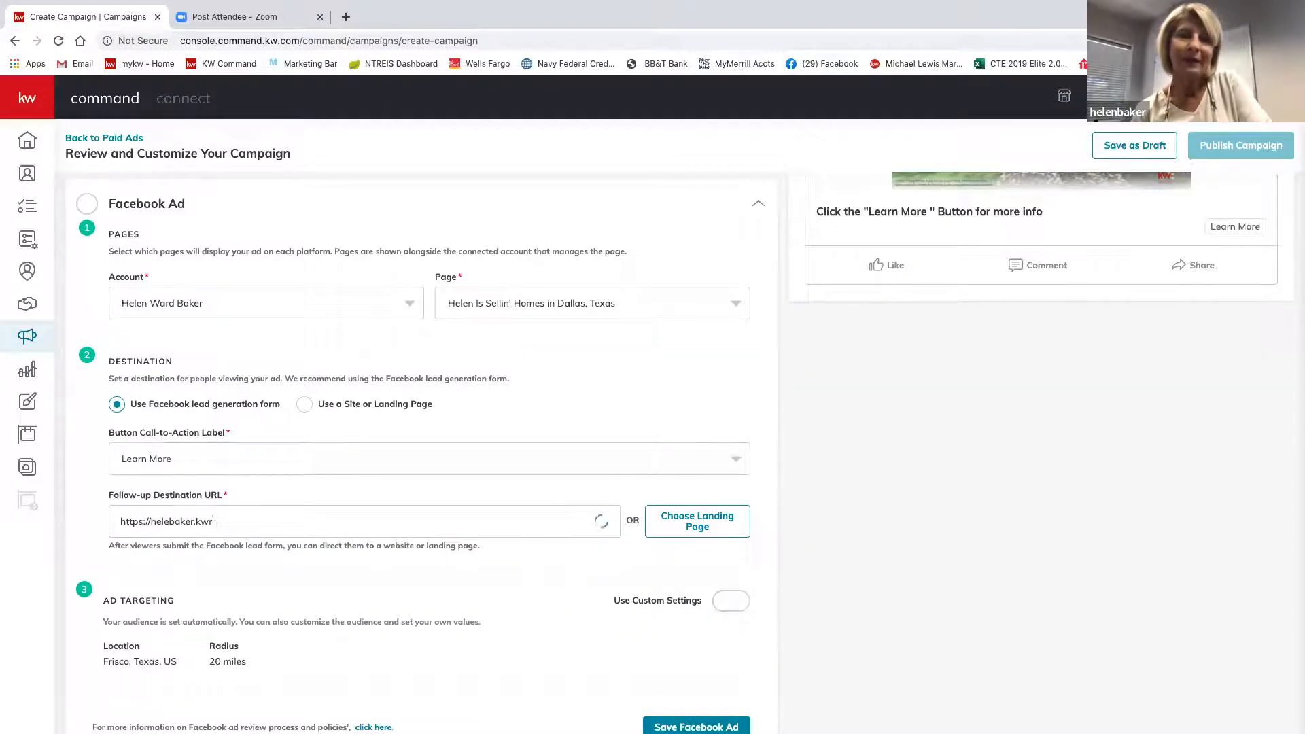
key(BackSpace)
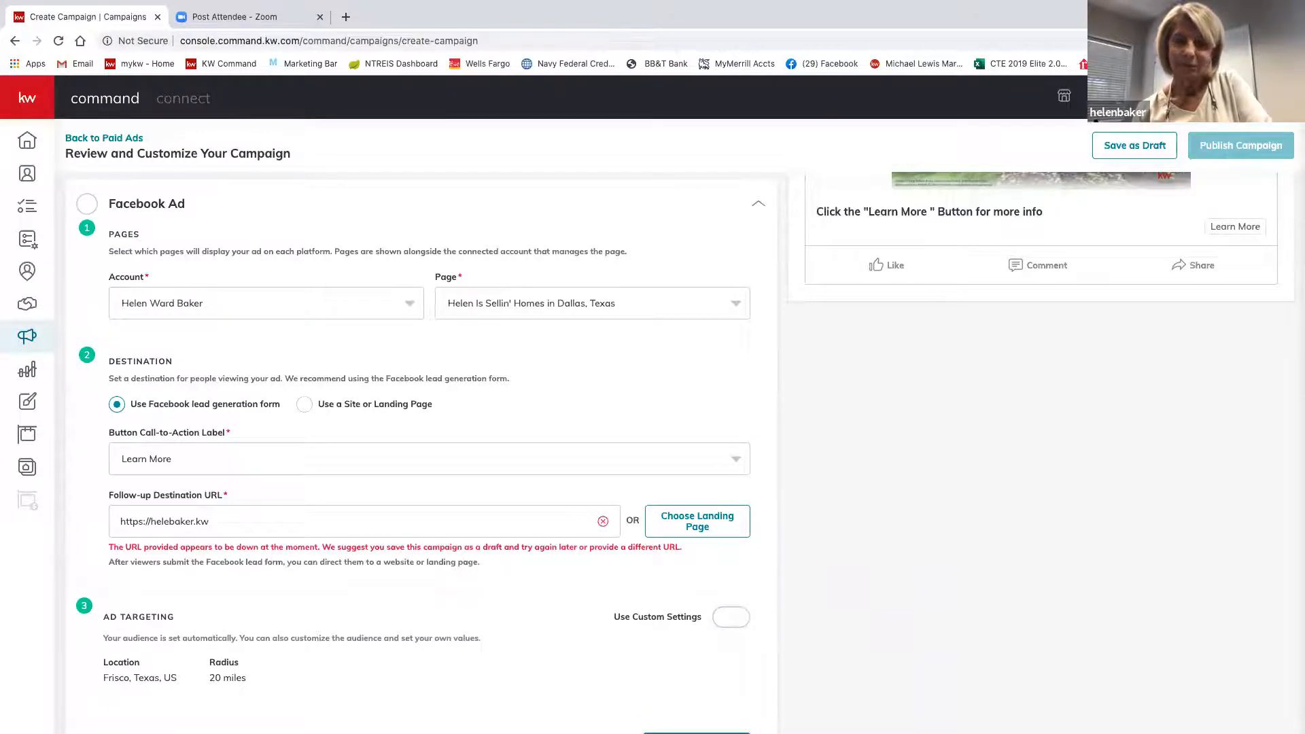
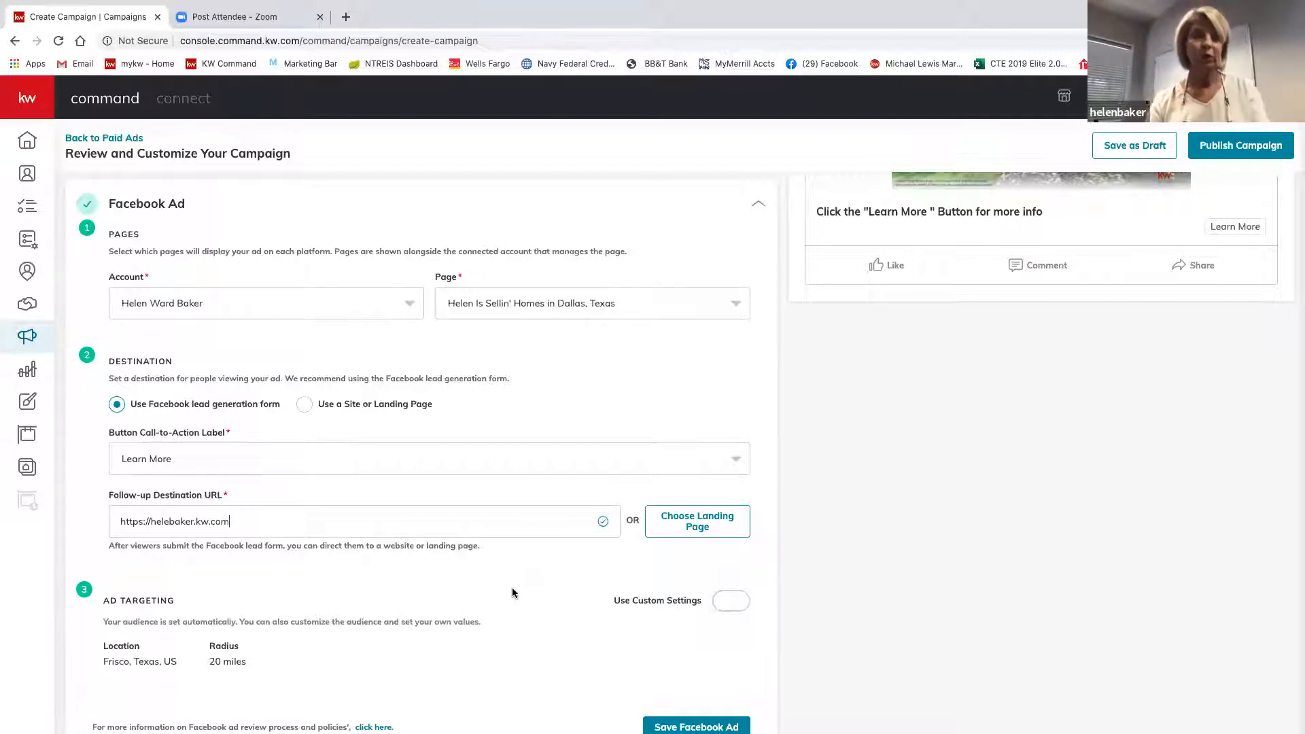
scroll(520, 571, down, 2)
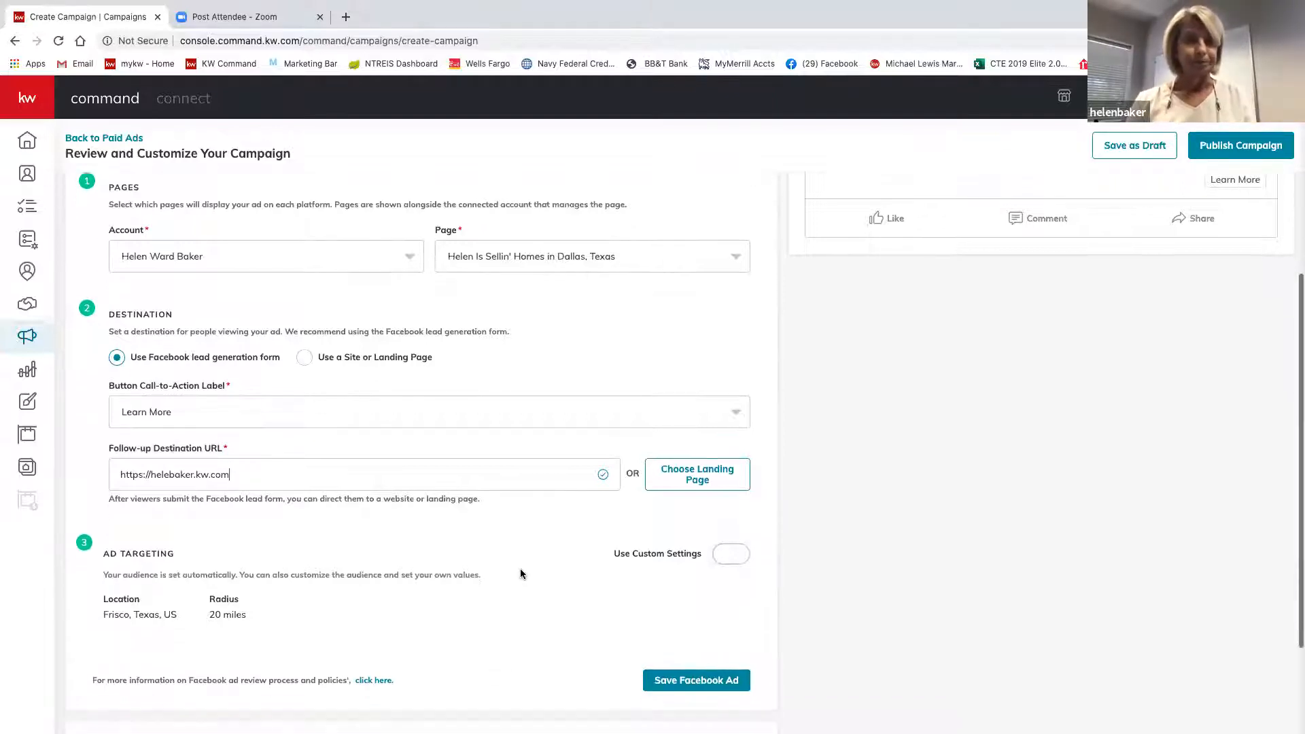
scroll(520, 574, down, 3)
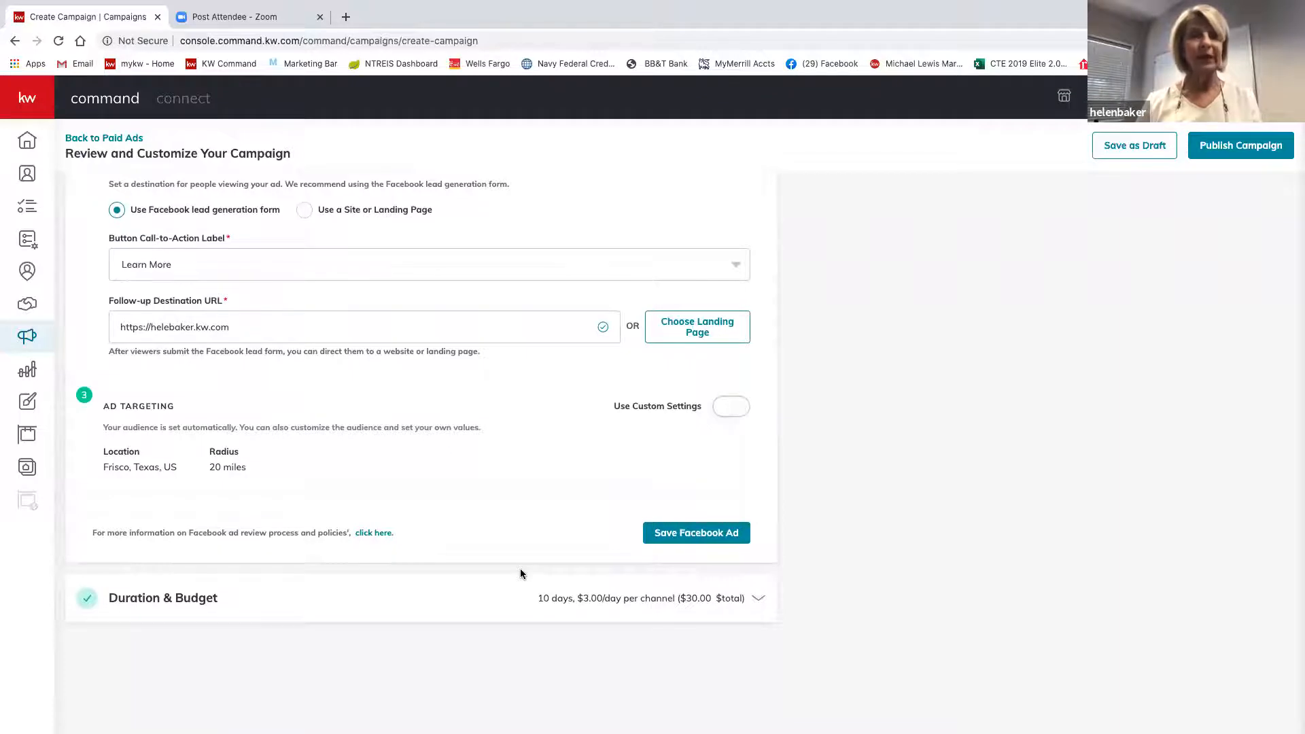
scroll(520, 575, down, 1)
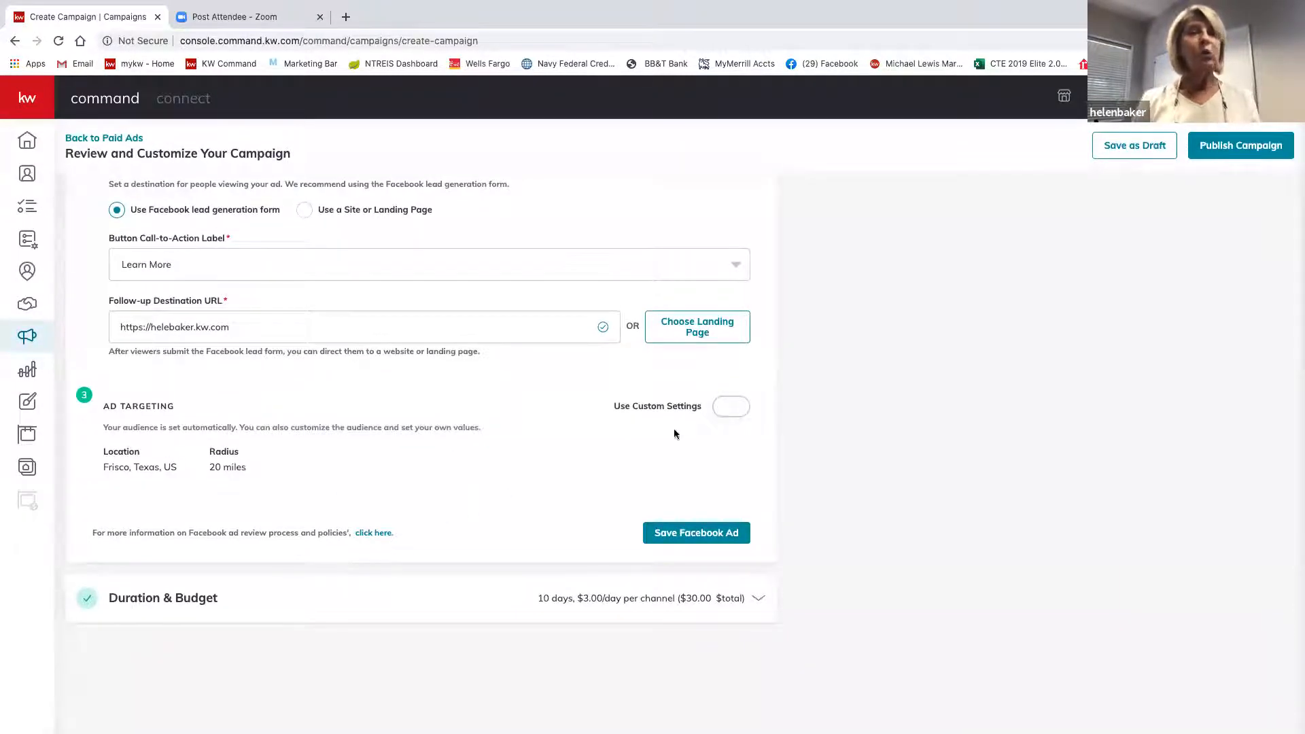
Turn on Use Custom Settings for the ad's targeting around Frisco, Texas.
click(733, 414)
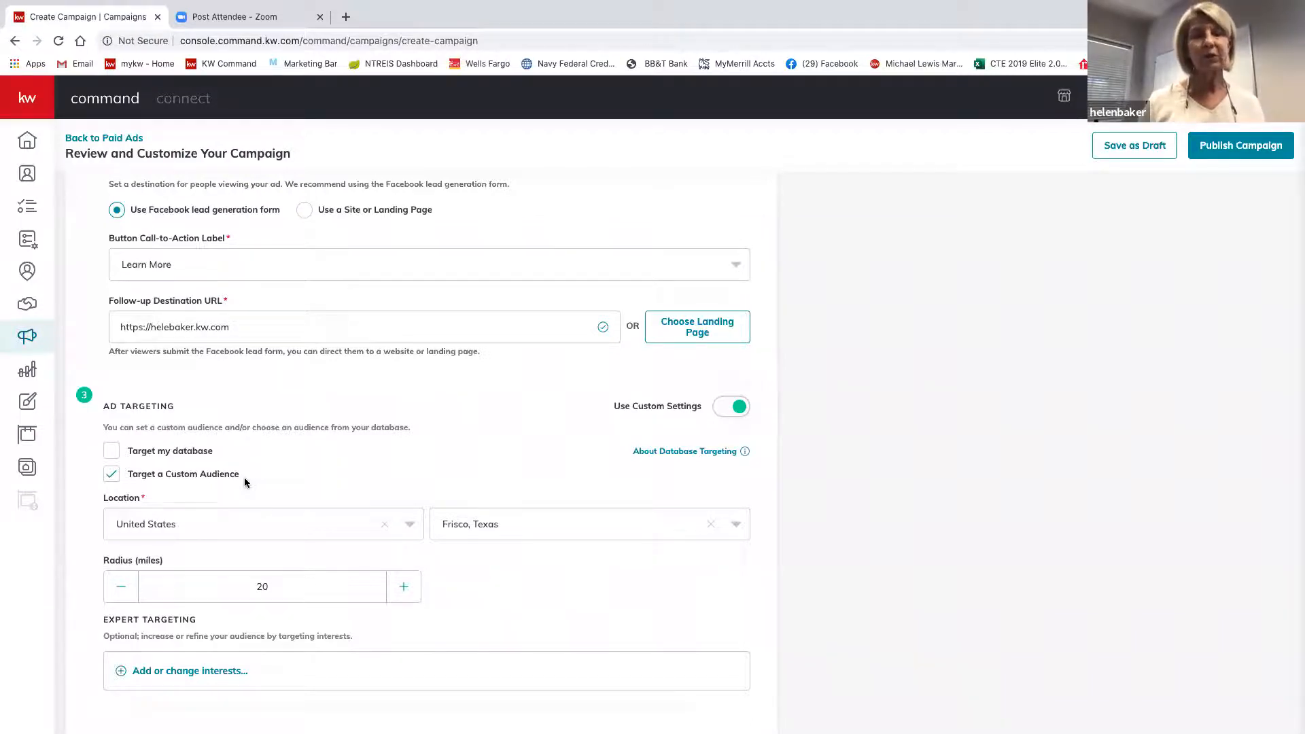
scroll(245, 481, down, 2)
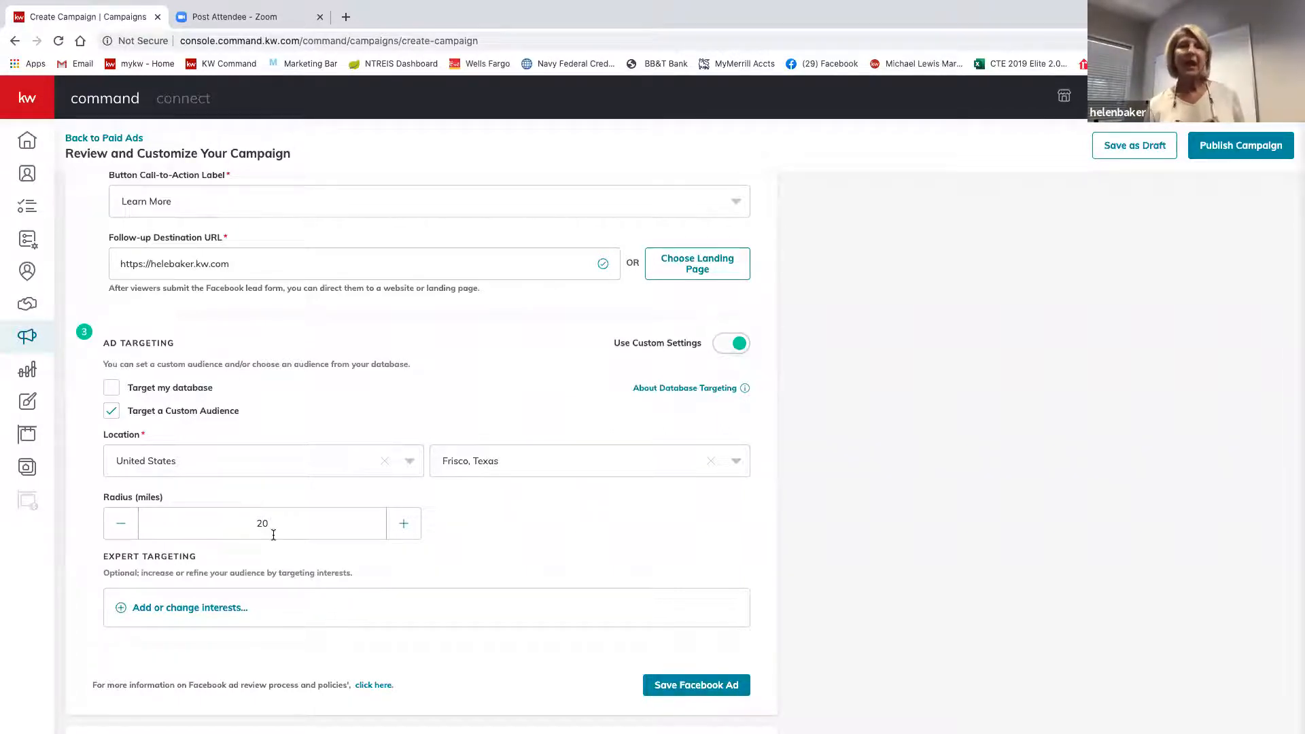
click(126, 534)
click(126, 534)
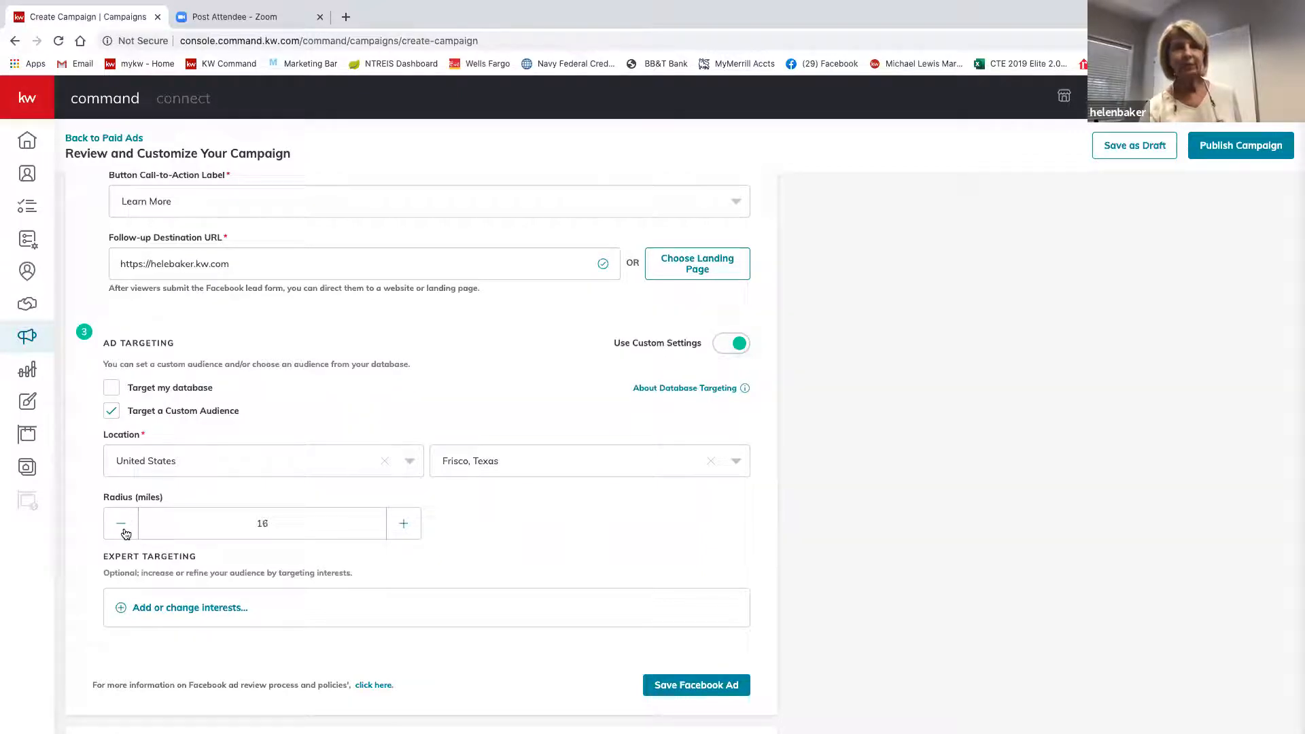
click(126, 534)
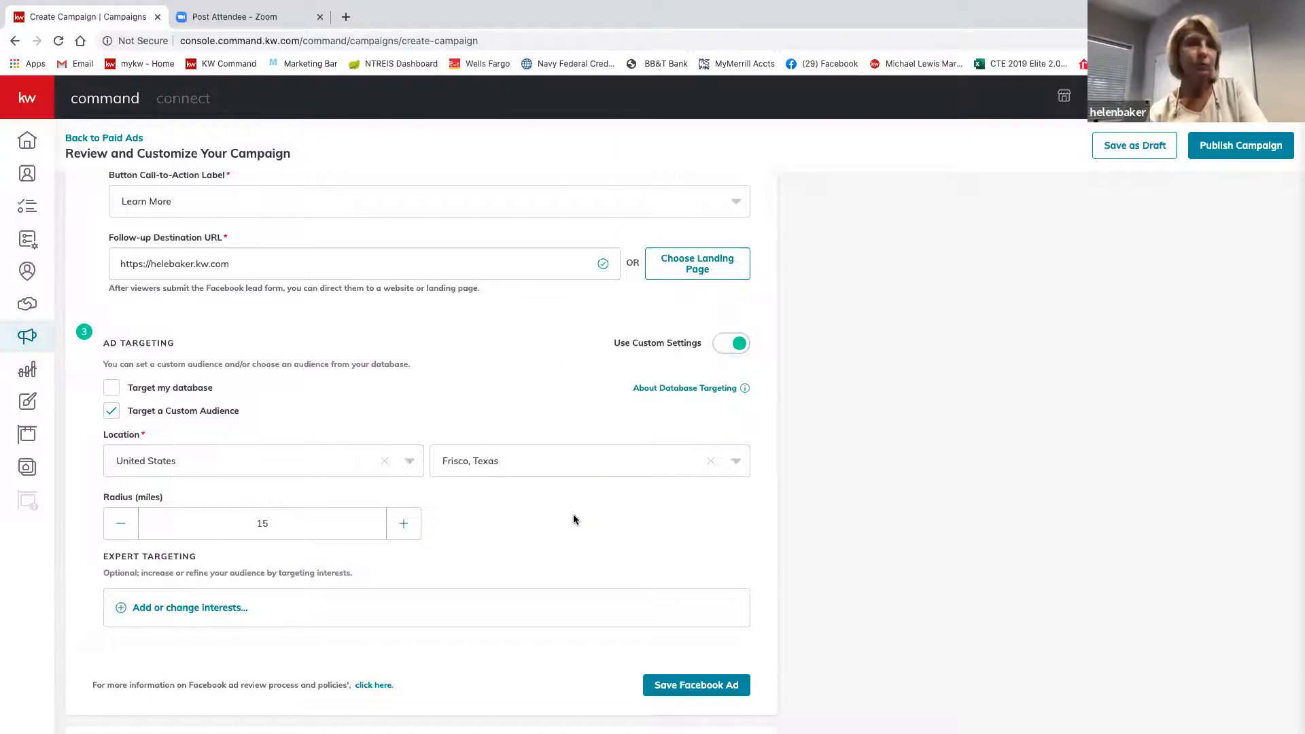
scroll(573, 515, down, 1)
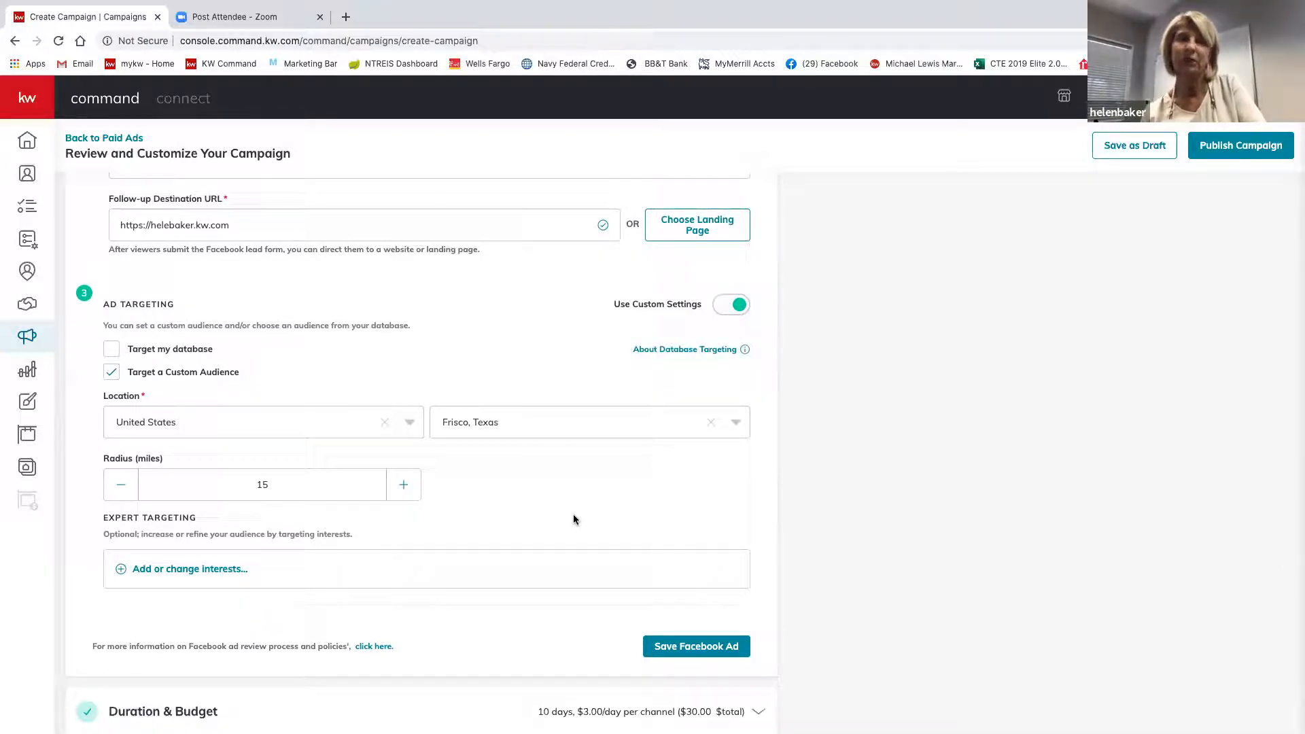
scroll(573, 520, down, 3)
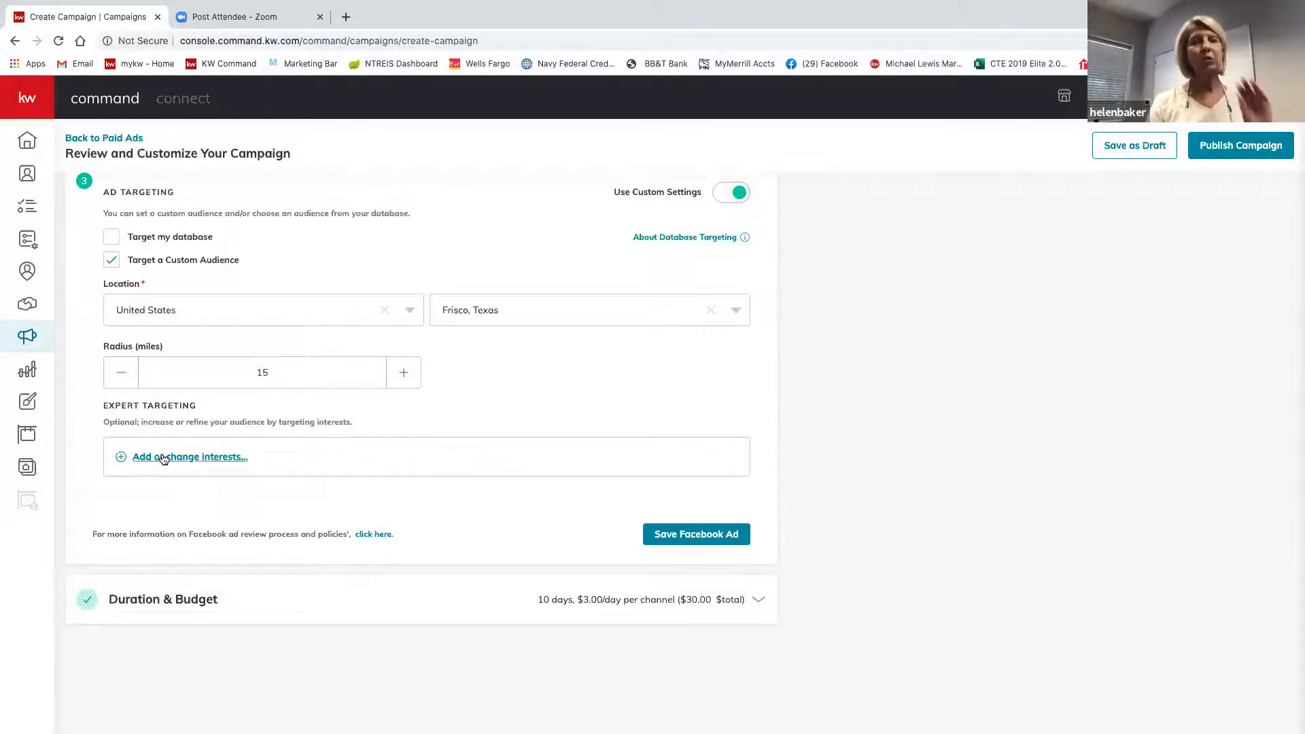
Search 'zillow' in expert interests, tick Zillow, and save the selection.
click(161, 454)
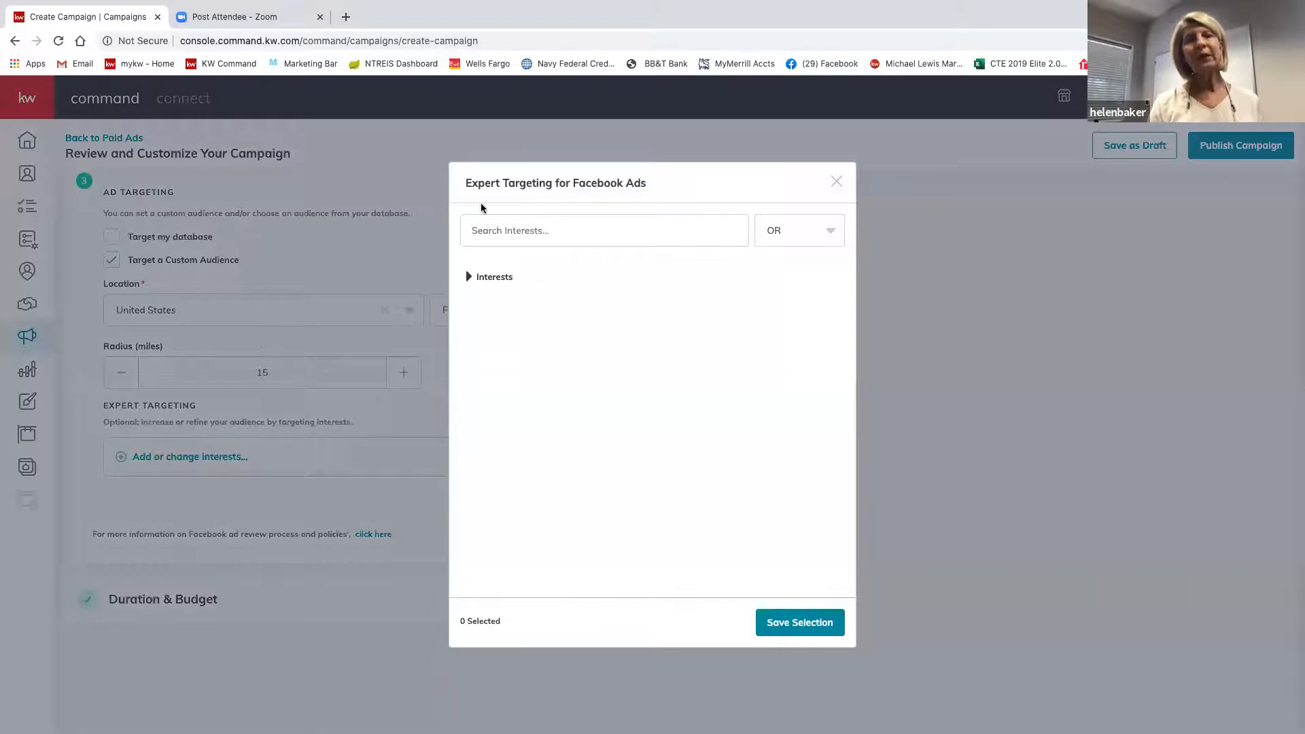
click(479, 232)
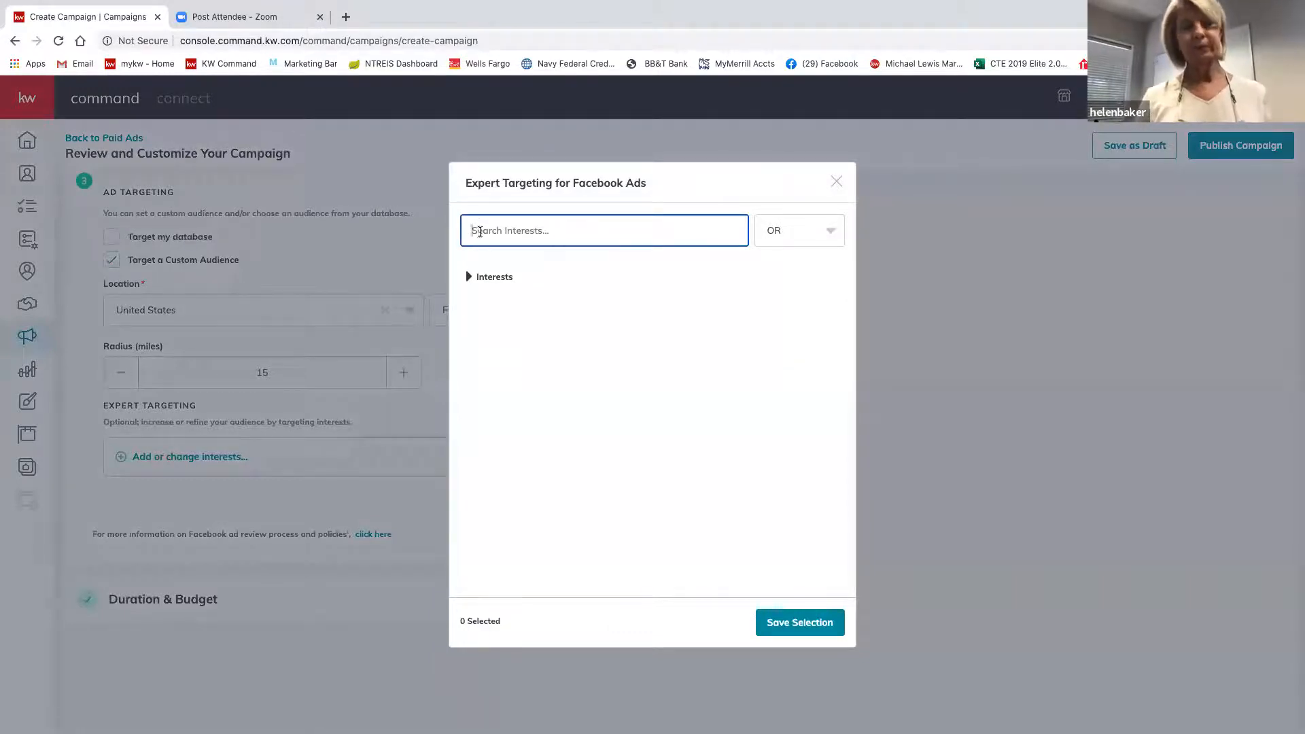
text(zillo)
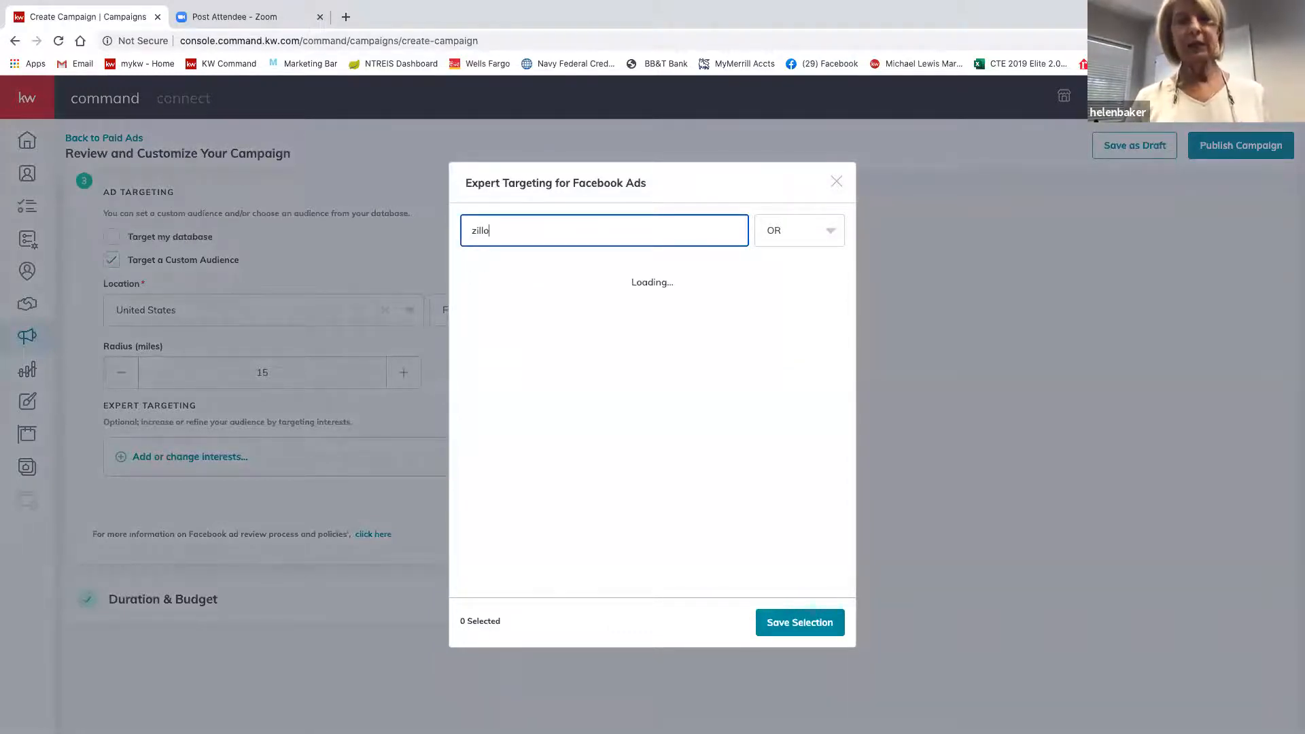
text(w)
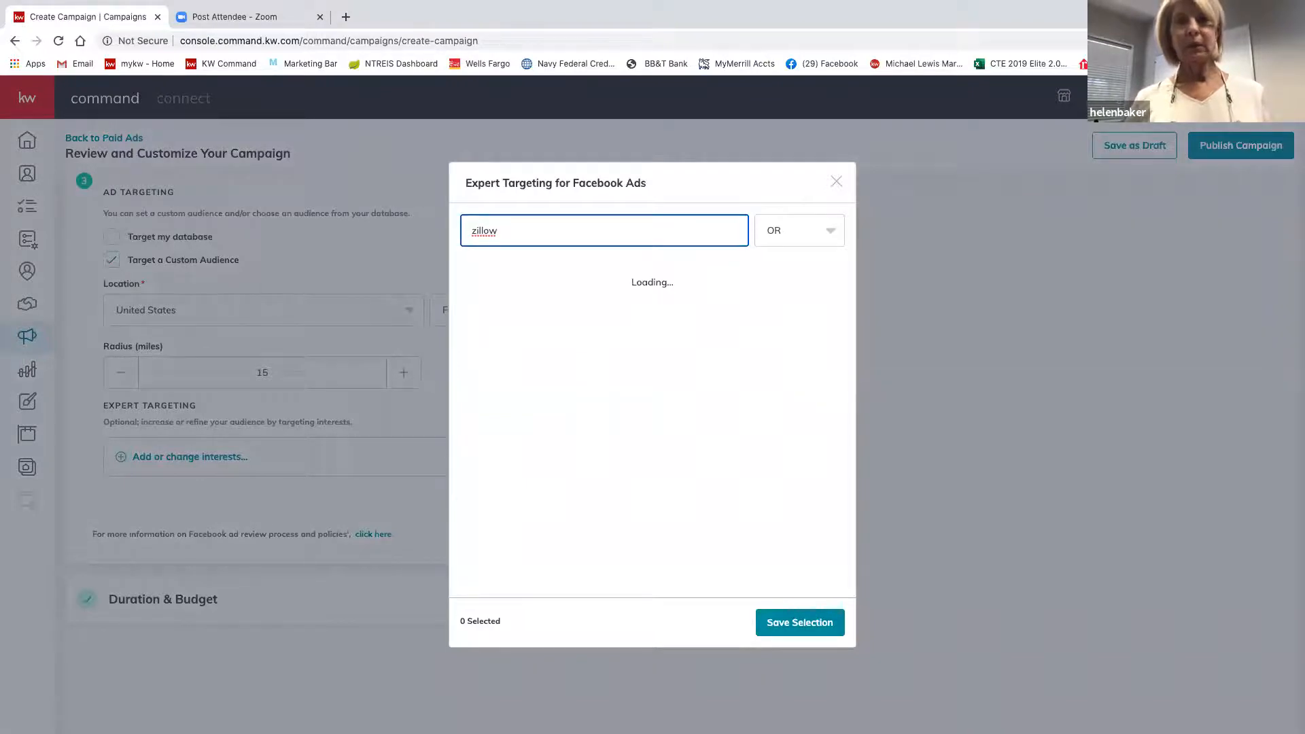
mouse_move(488, 273)
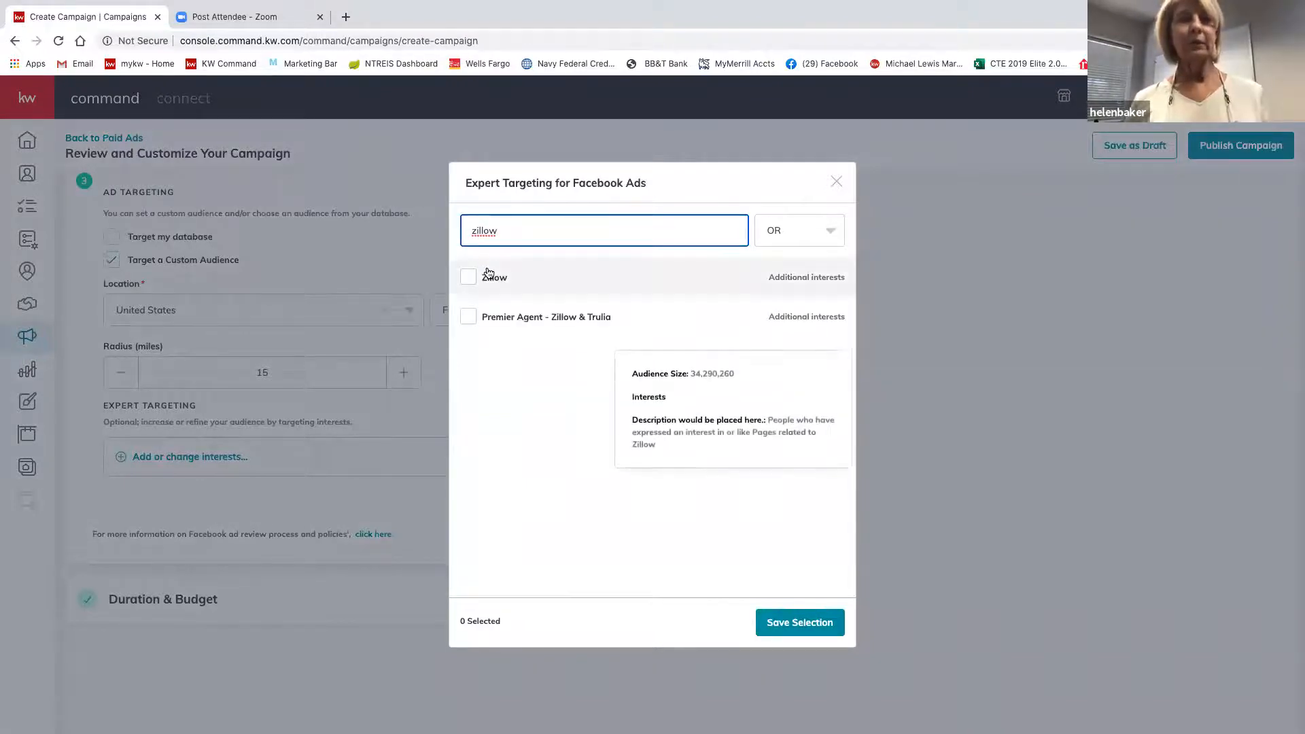
click(468, 283)
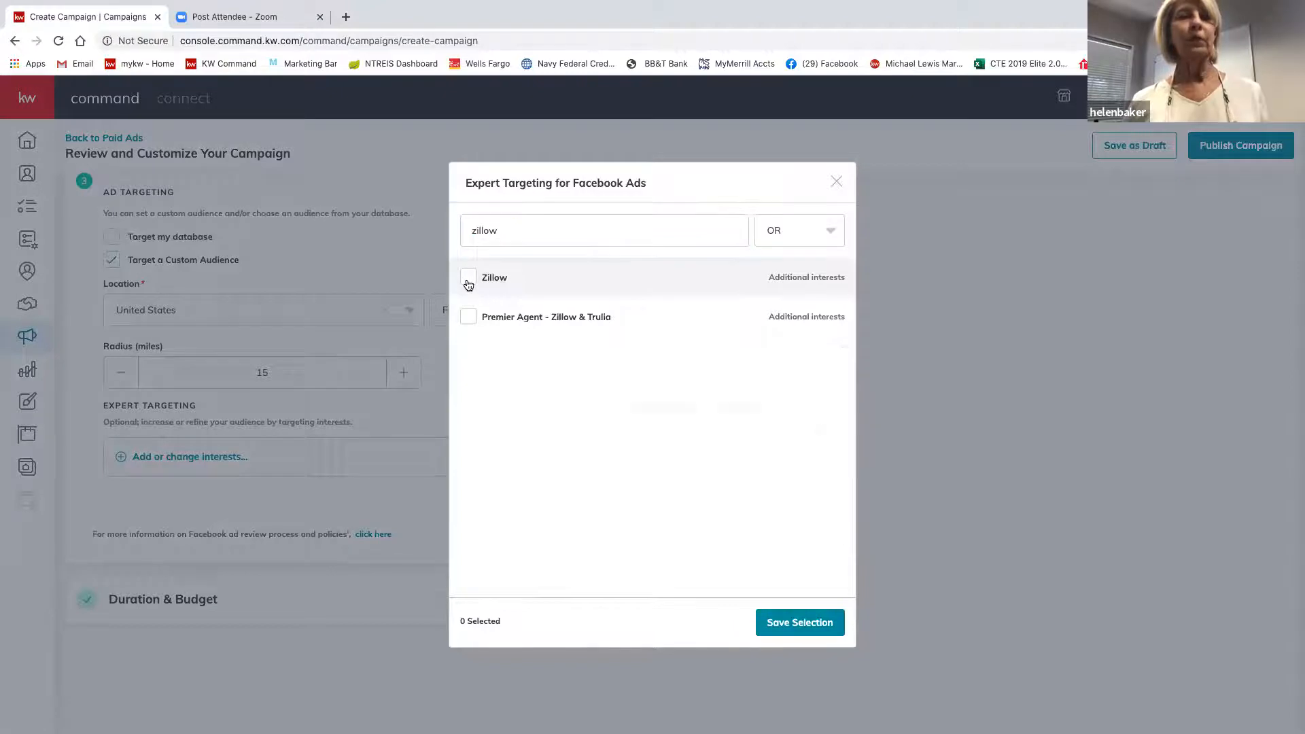
click(805, 624)
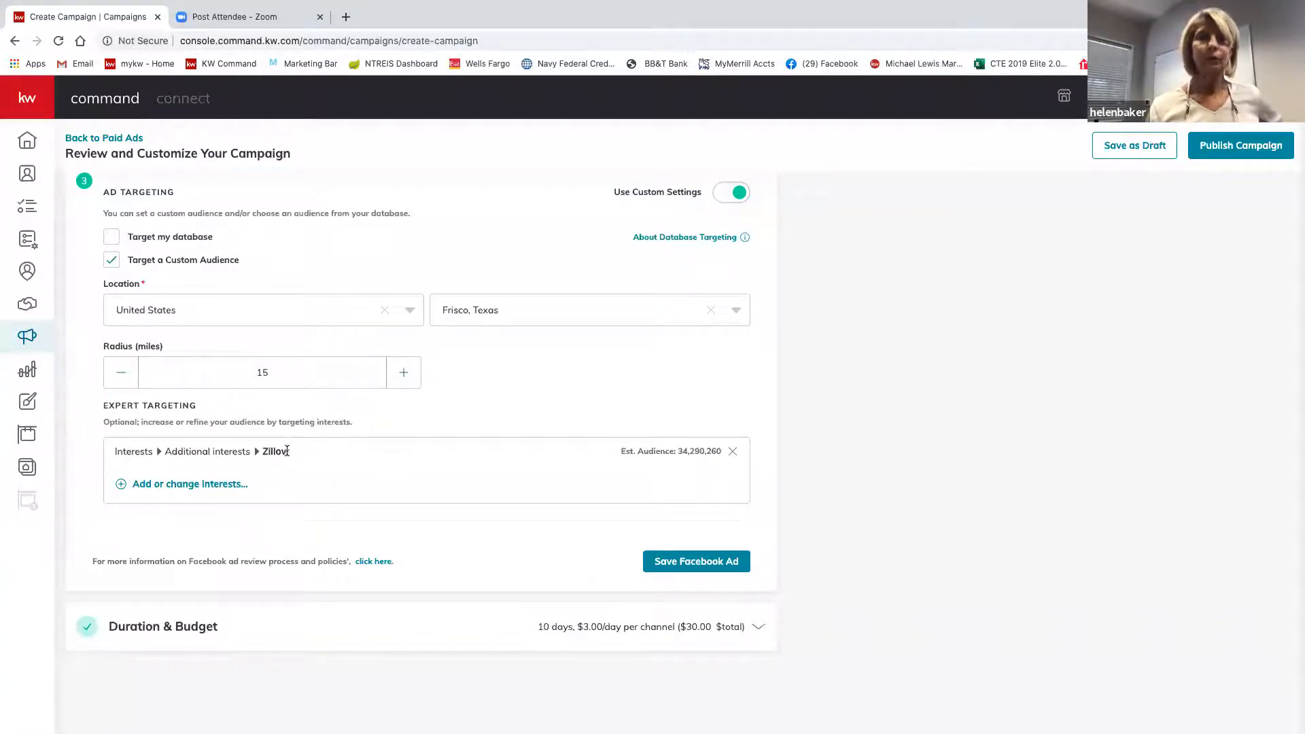
click(180, 485)
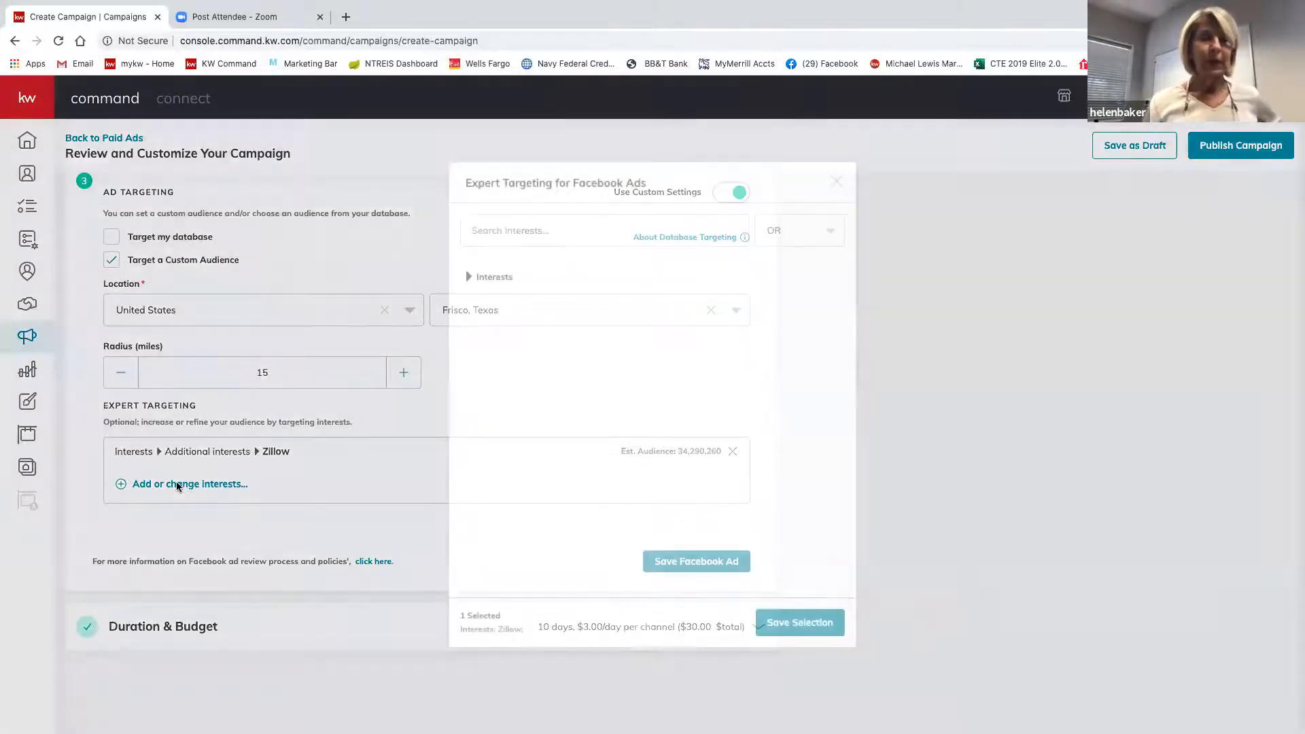
click(501, 285)
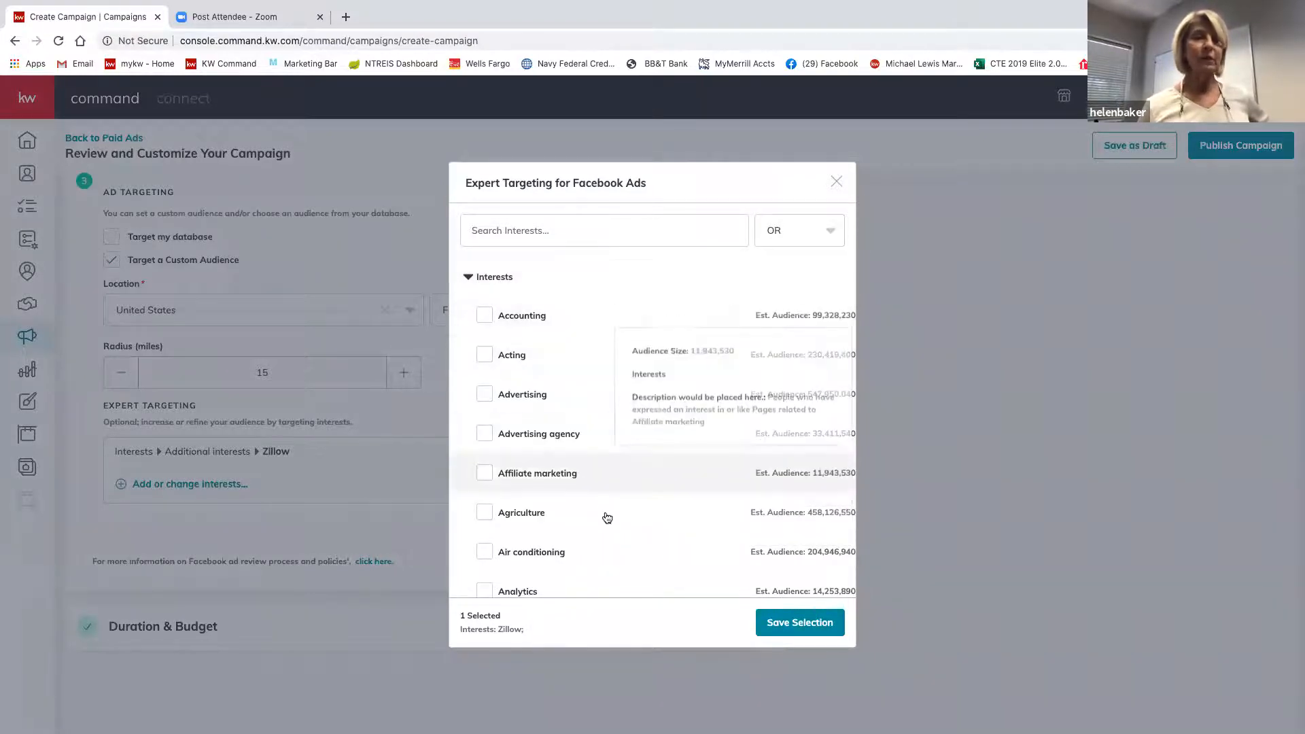
scroll(603, 516, down, 5)
scroll(607, 518, down, 10)
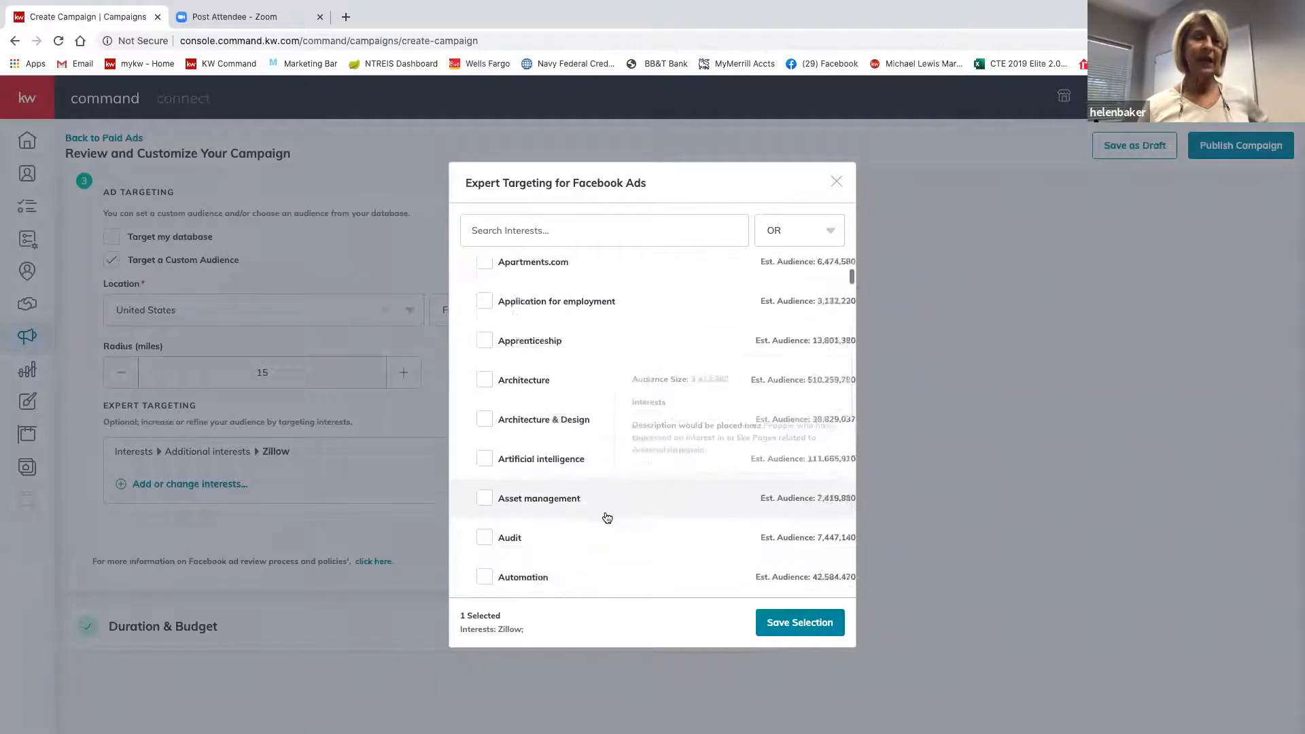
scroll(607, 518, down, 6)
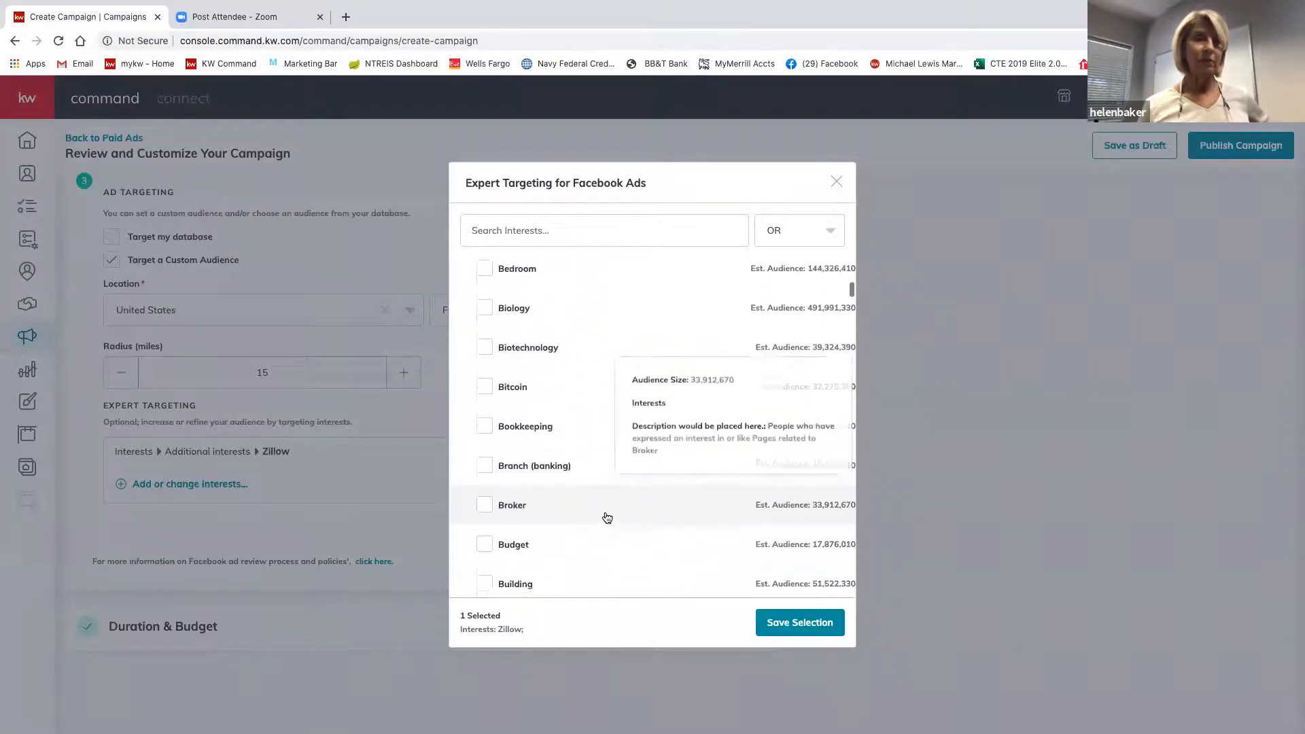
scroll(607, 518, down, 3)
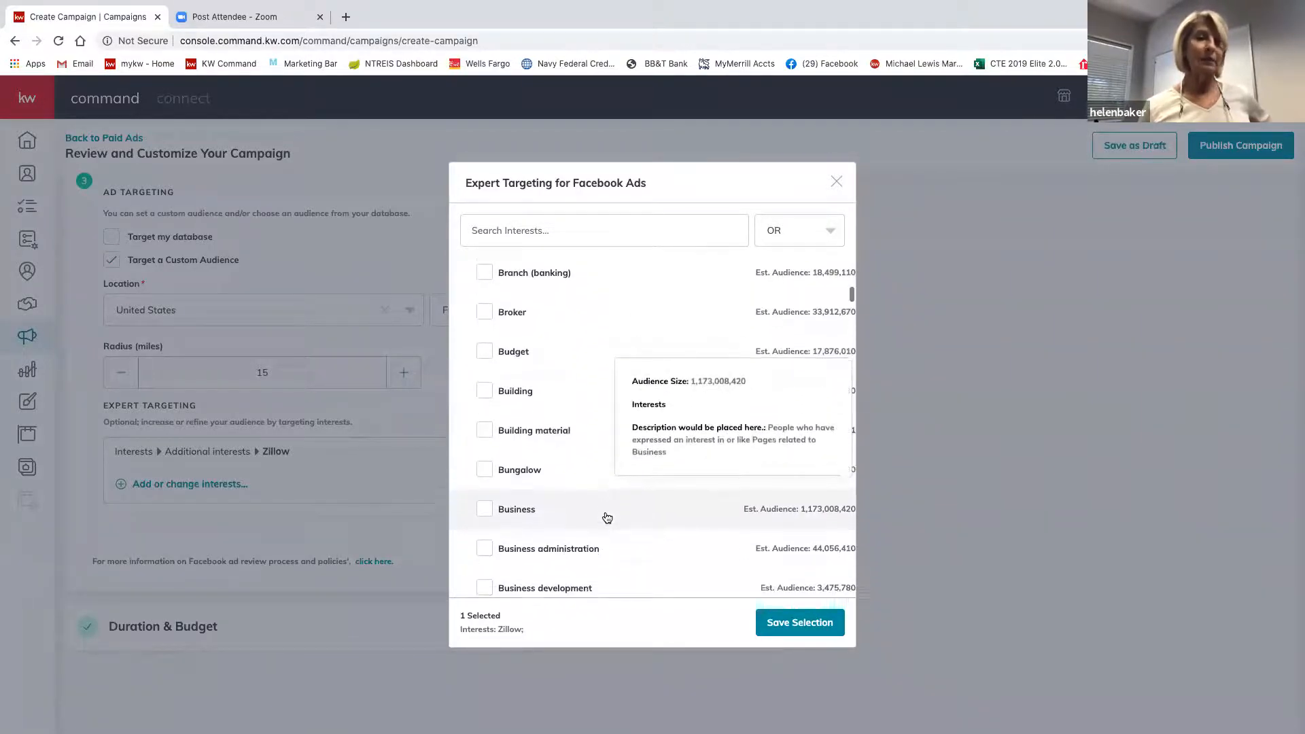
scroll(607, 518, down, 1)
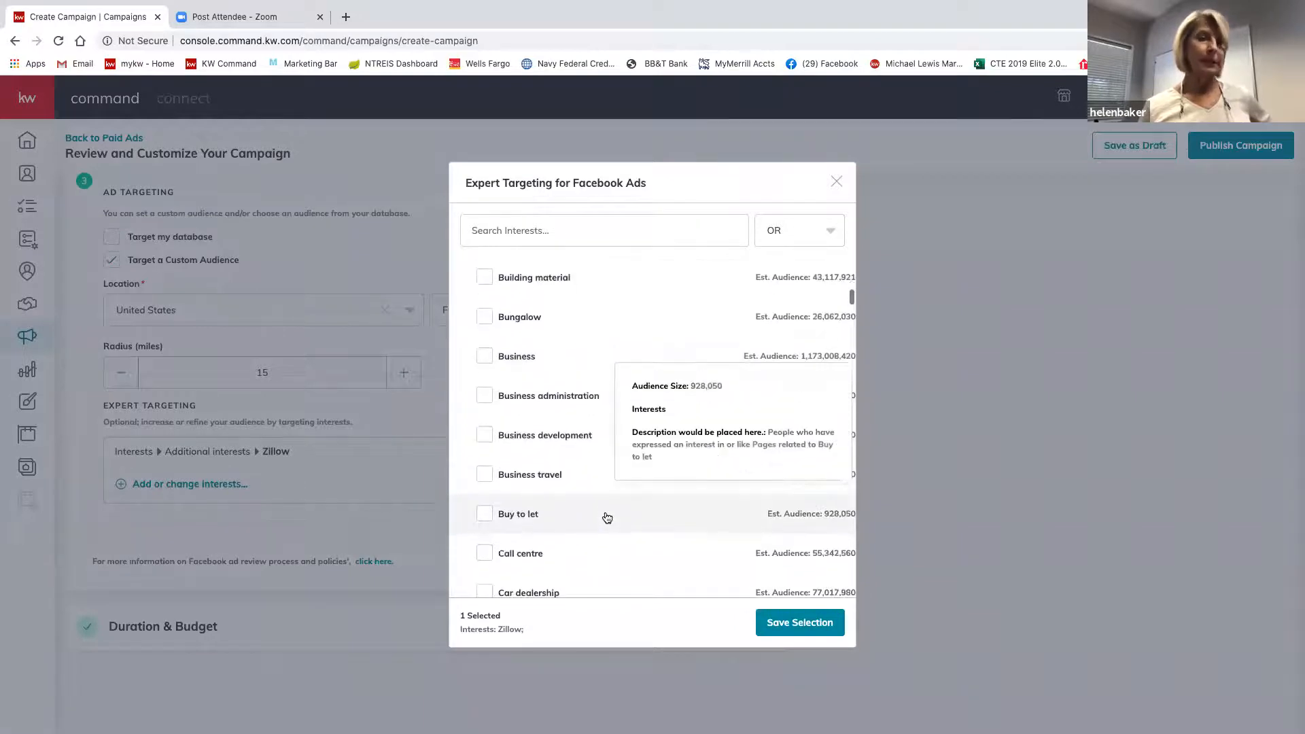
scroll(607, 518, down, 4)
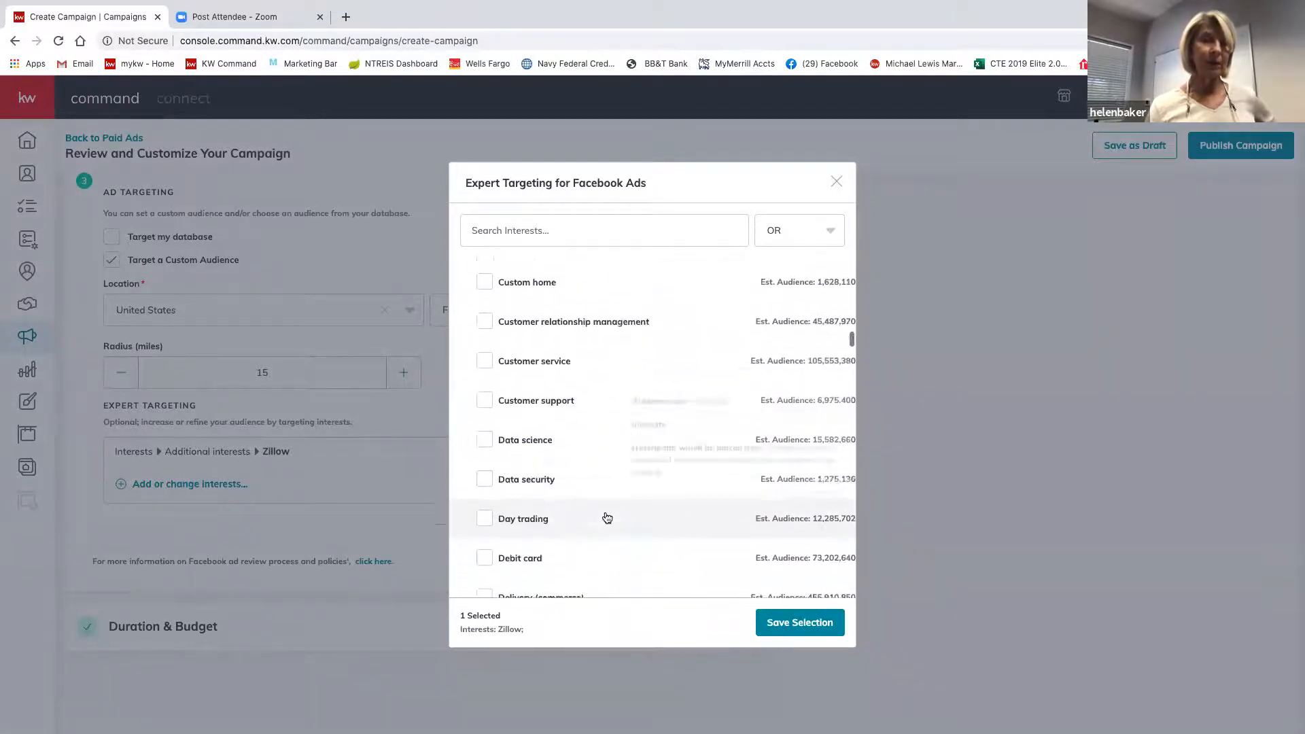
scroll(608, 518, down, 3)
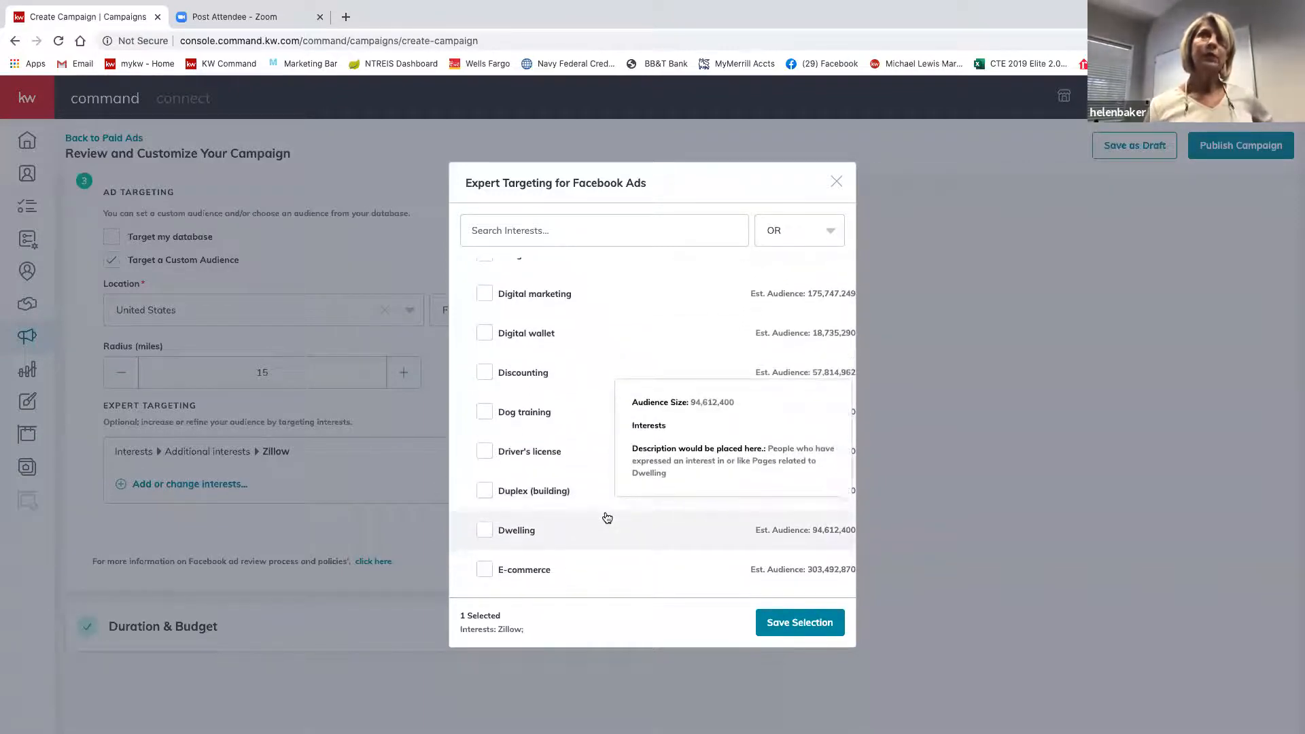
scroll(607, 518, up, 6)
scroll(607, 518, up, 10)
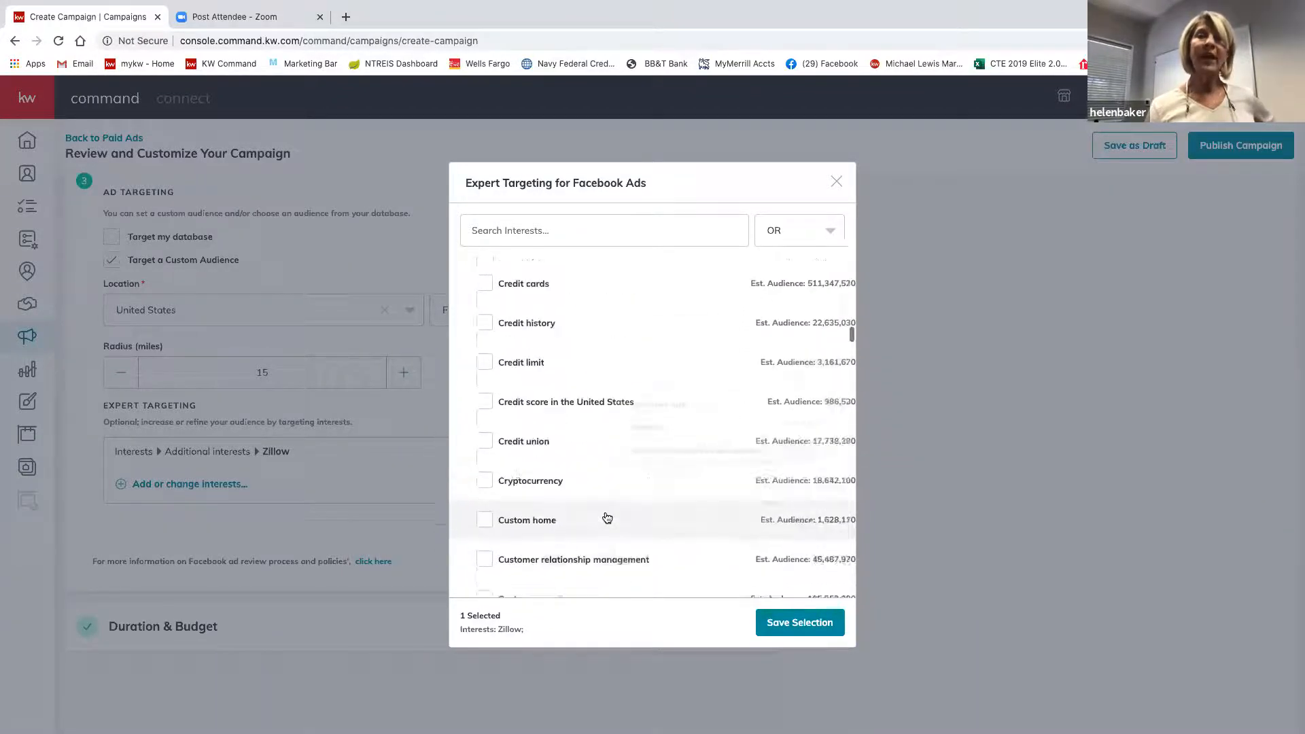
scroll(607, 520, up, 10)
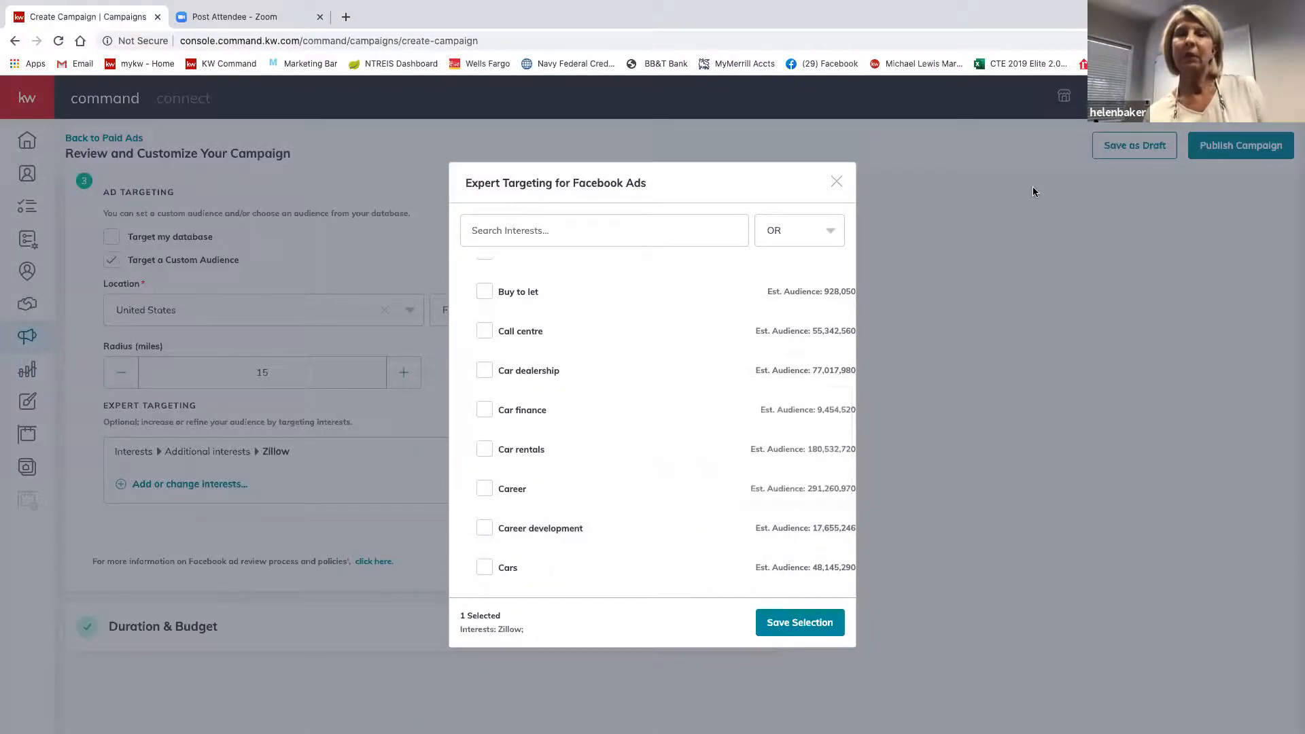
click(839, 183)
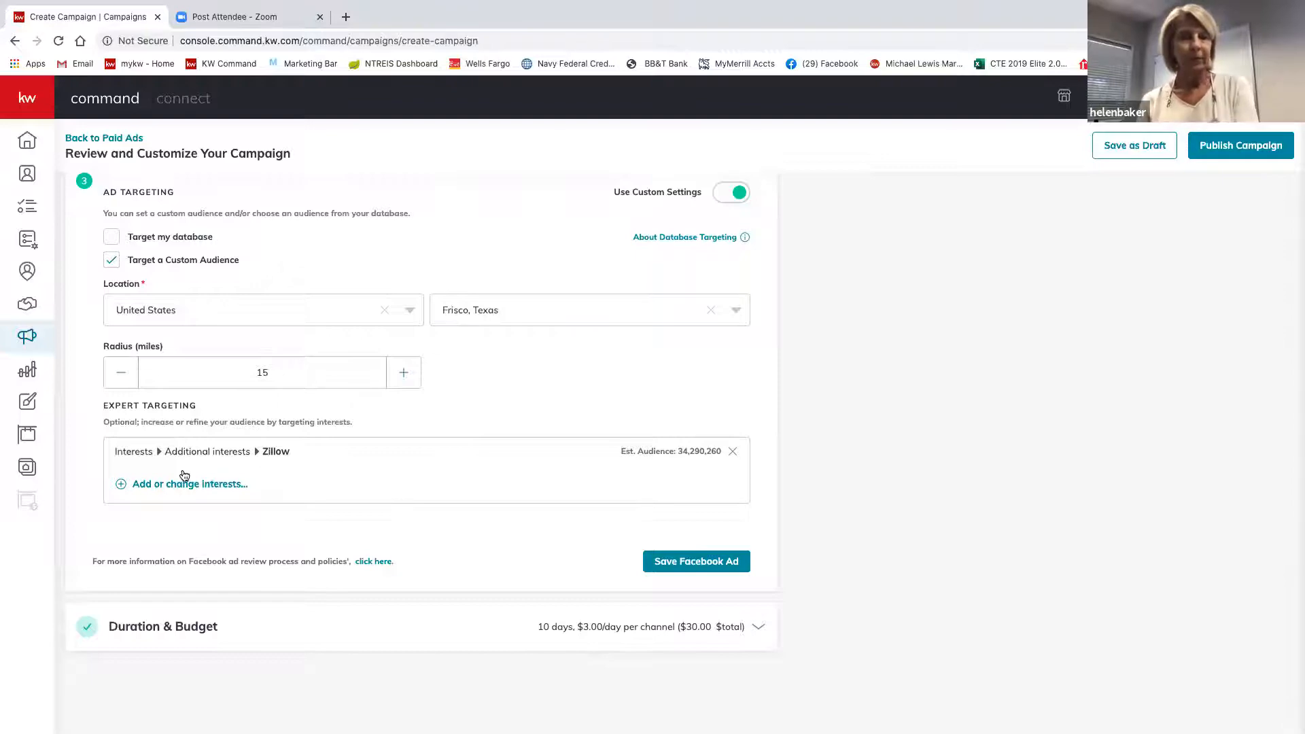
Save the Facebook ad and bring up Duration & Budget, showing Oct 14–24, 2020 with budget 30.
click(689, 562)
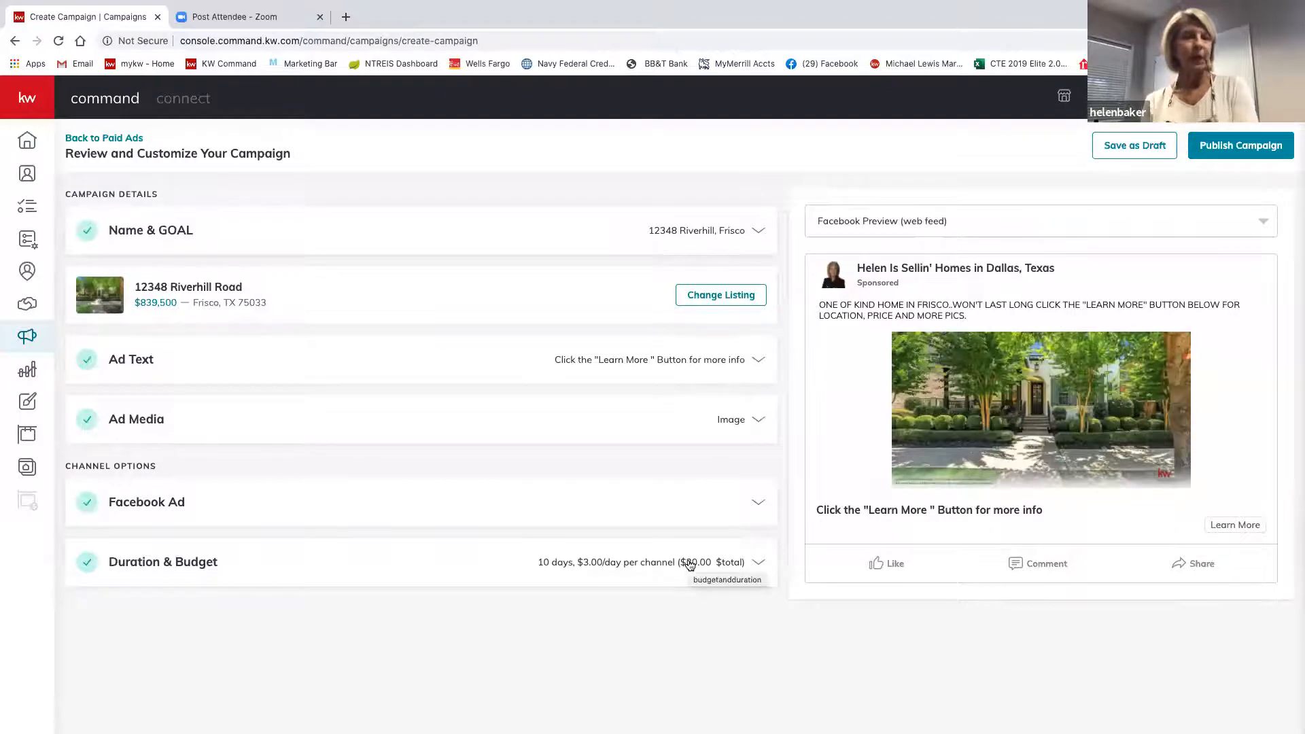
click(155, 573)
scroll(154, 573, down, 3)
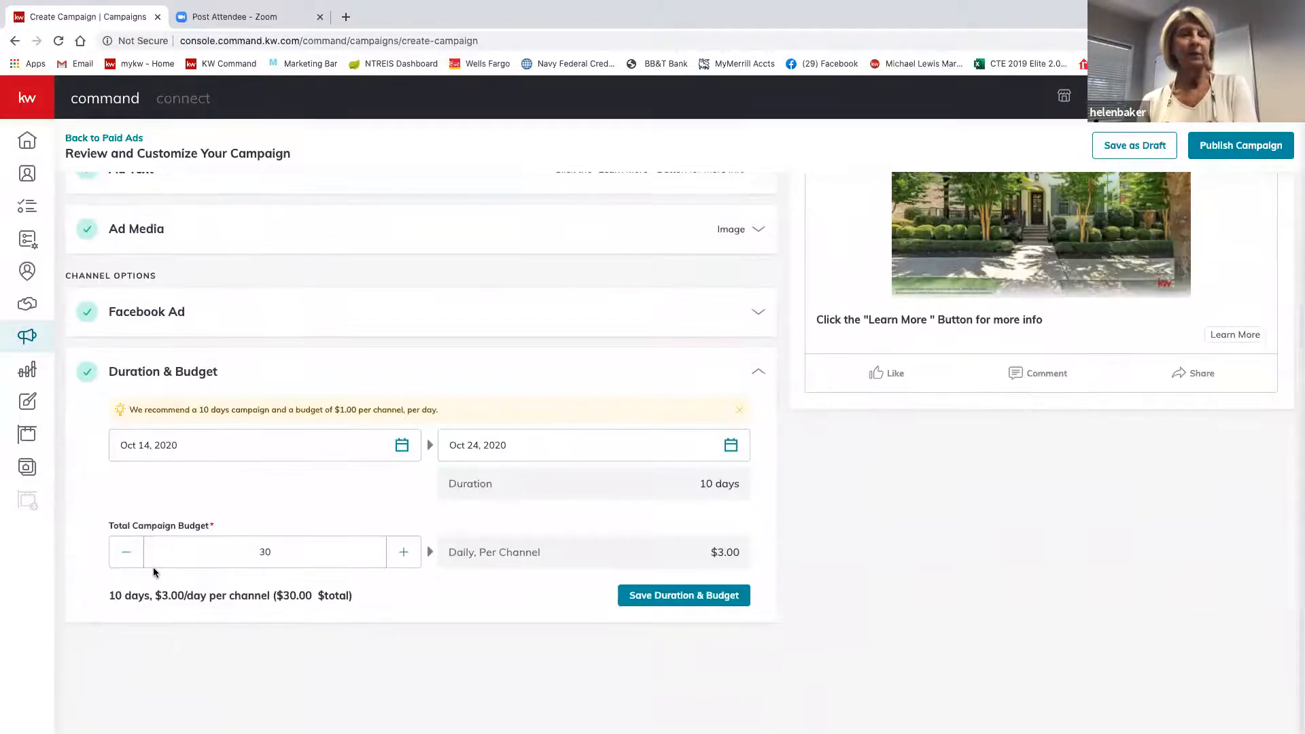
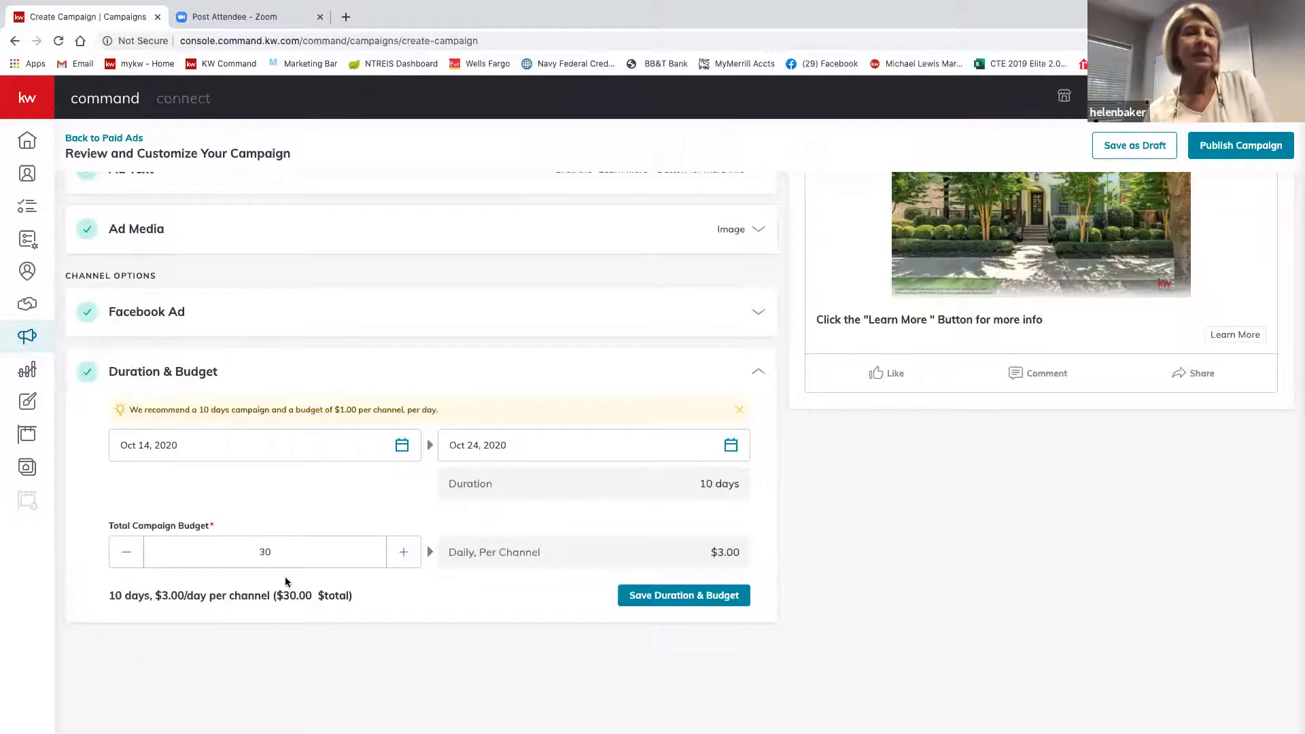
Raise the total campaign budget from $30 to $40.
click(406, 552)
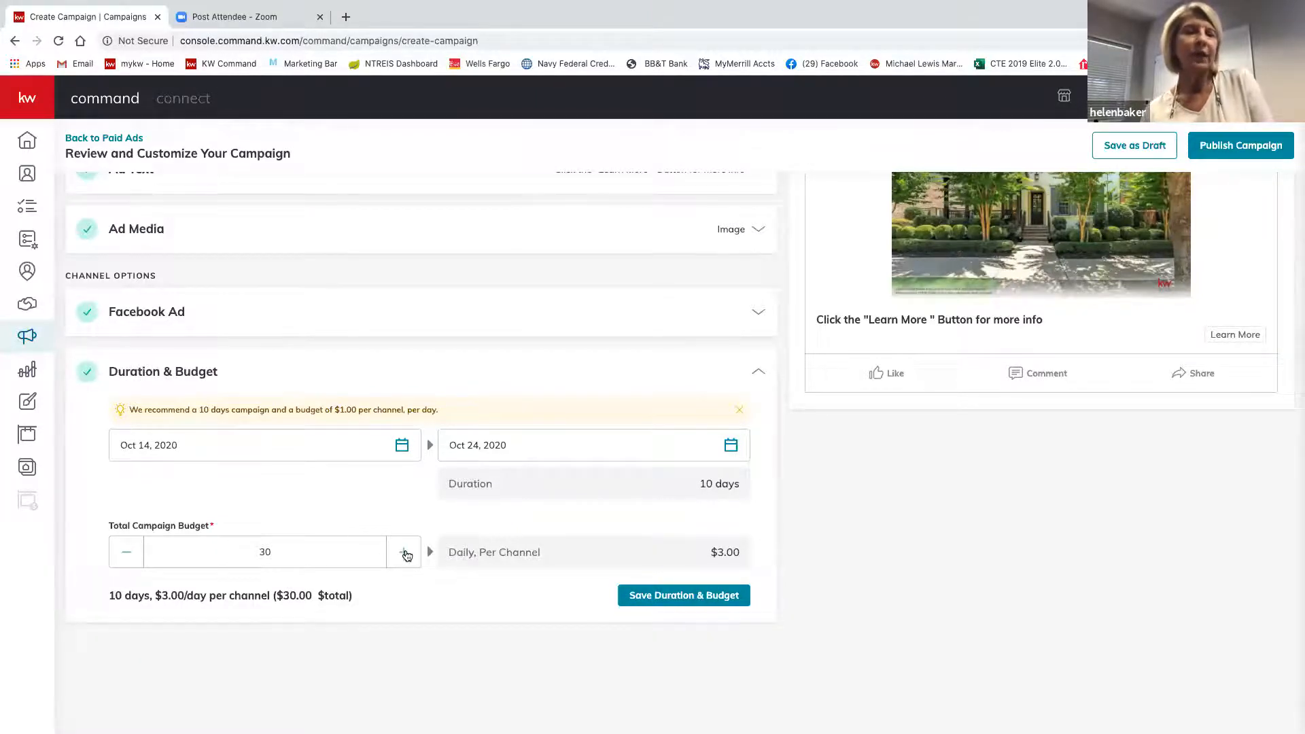
click(406, 554)
click(406, 555)
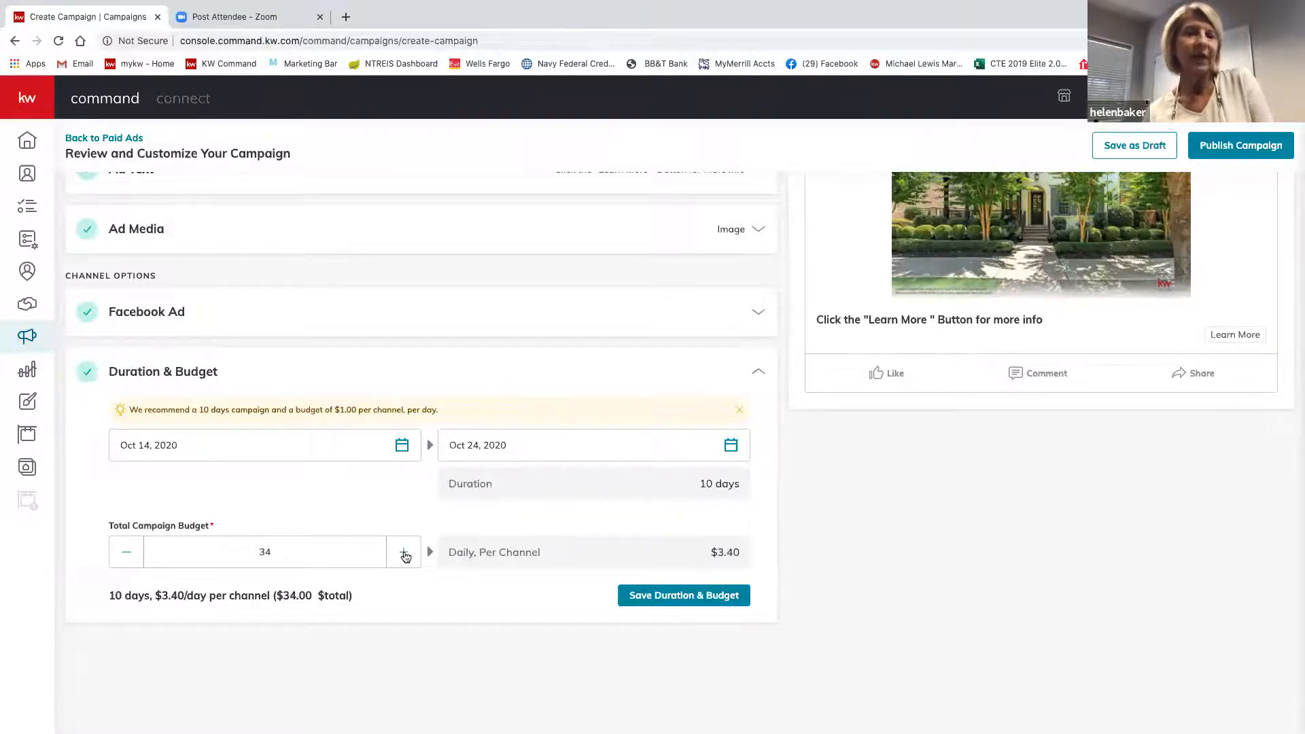
click(406, 555)
click(406, 555)
click(406, 555)
click(406, 555)
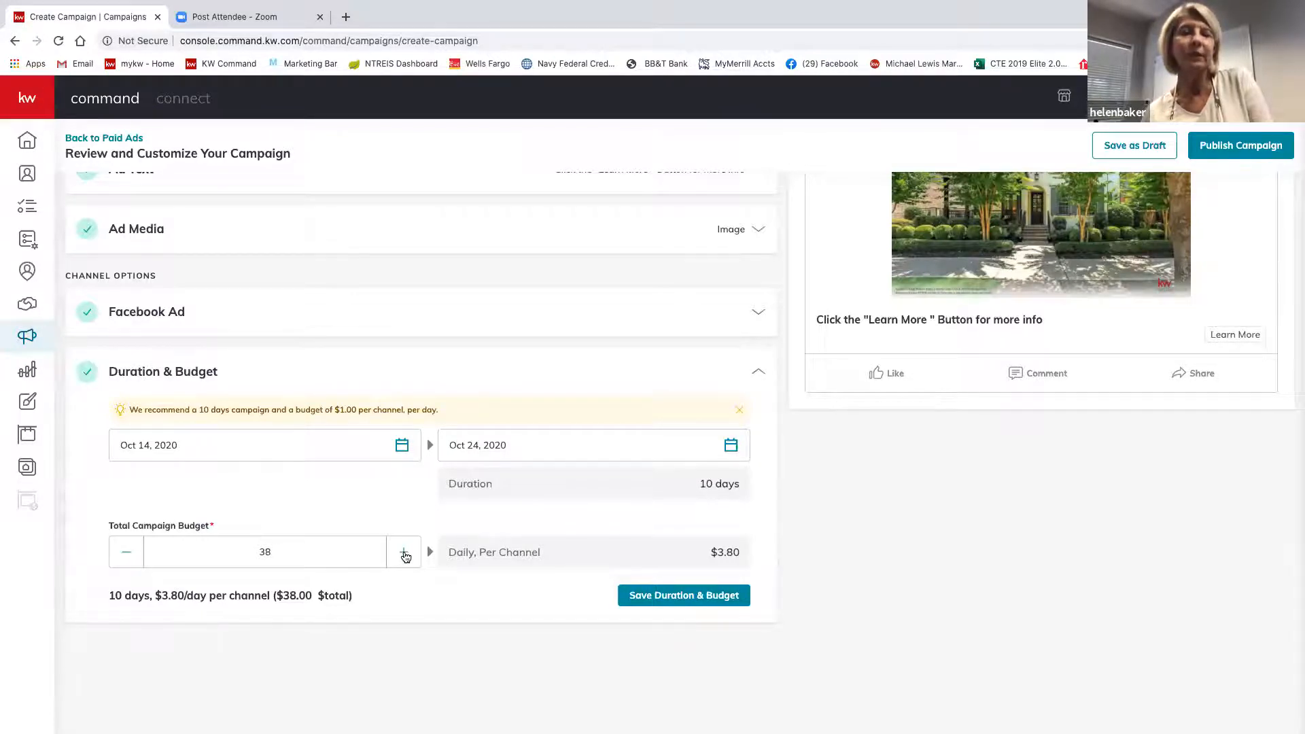
click(406, 555)
click(406, 555)
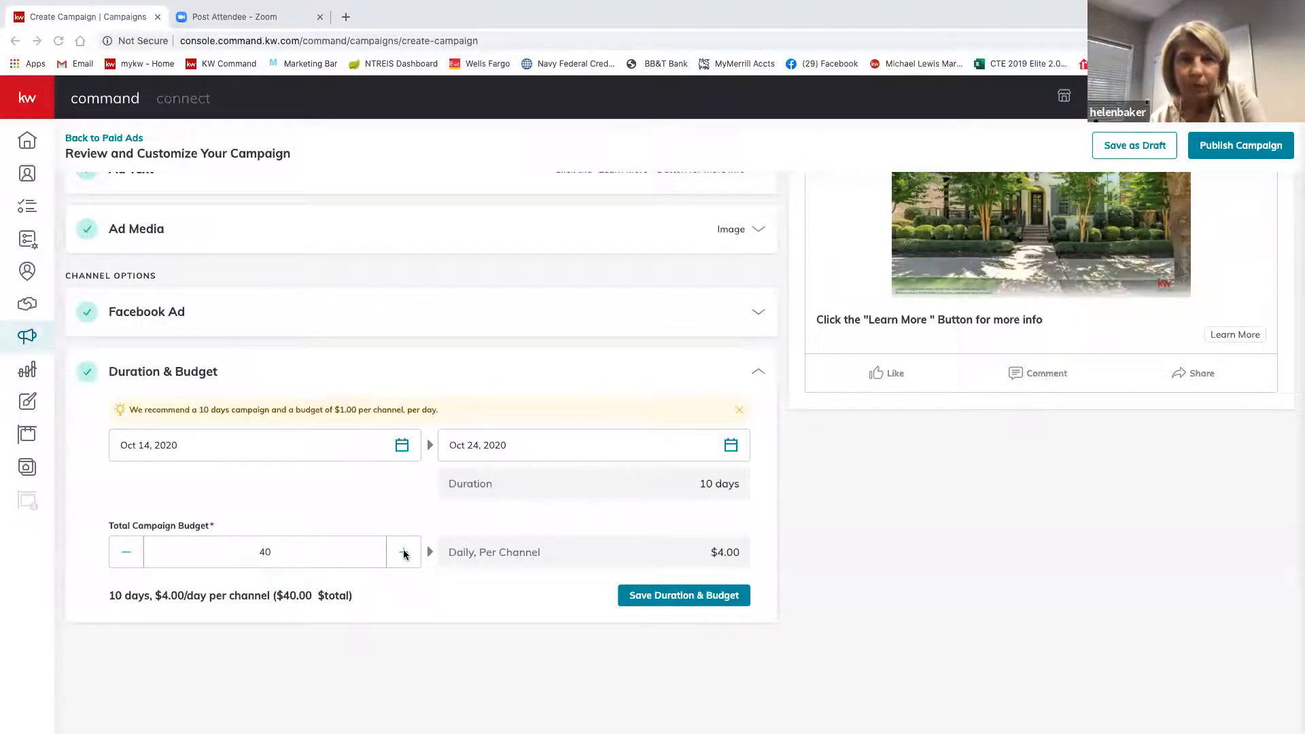
Keep raising the total campaign budget dollar by dollar from $40 toward $52.
click(403, 553)
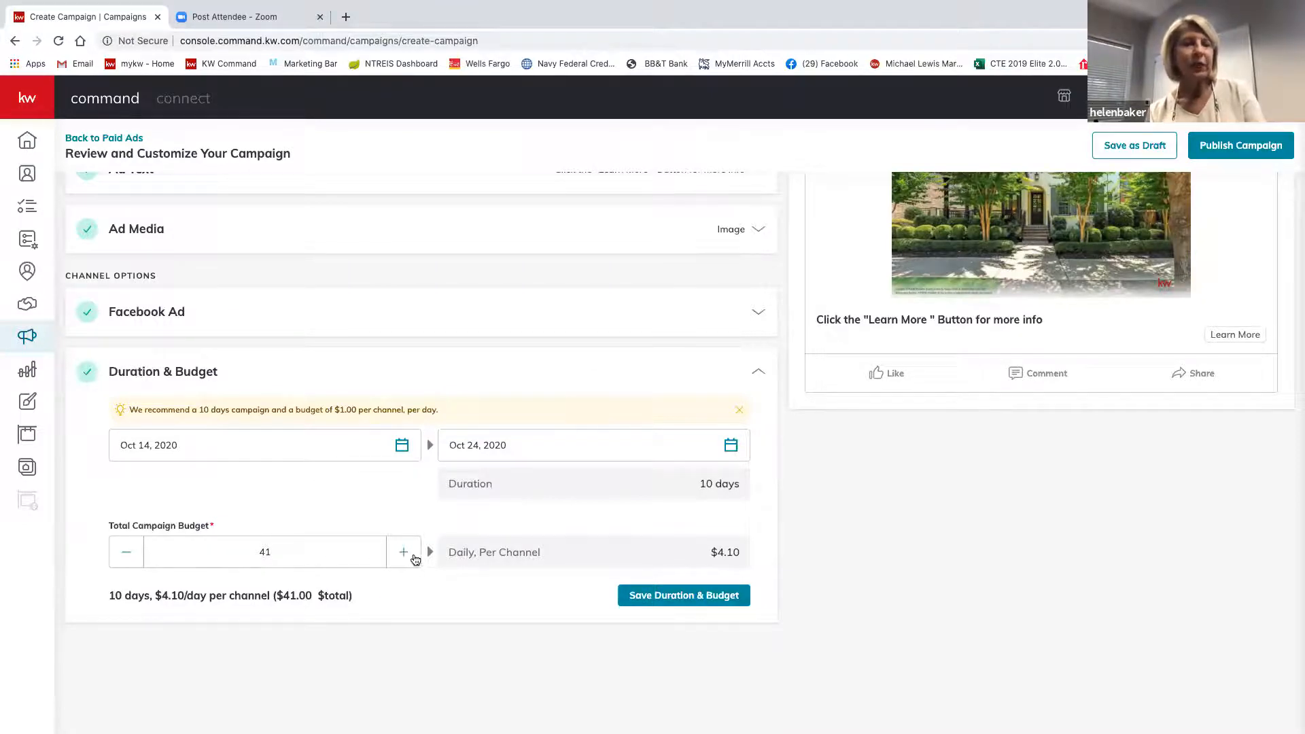
click(405, 553)
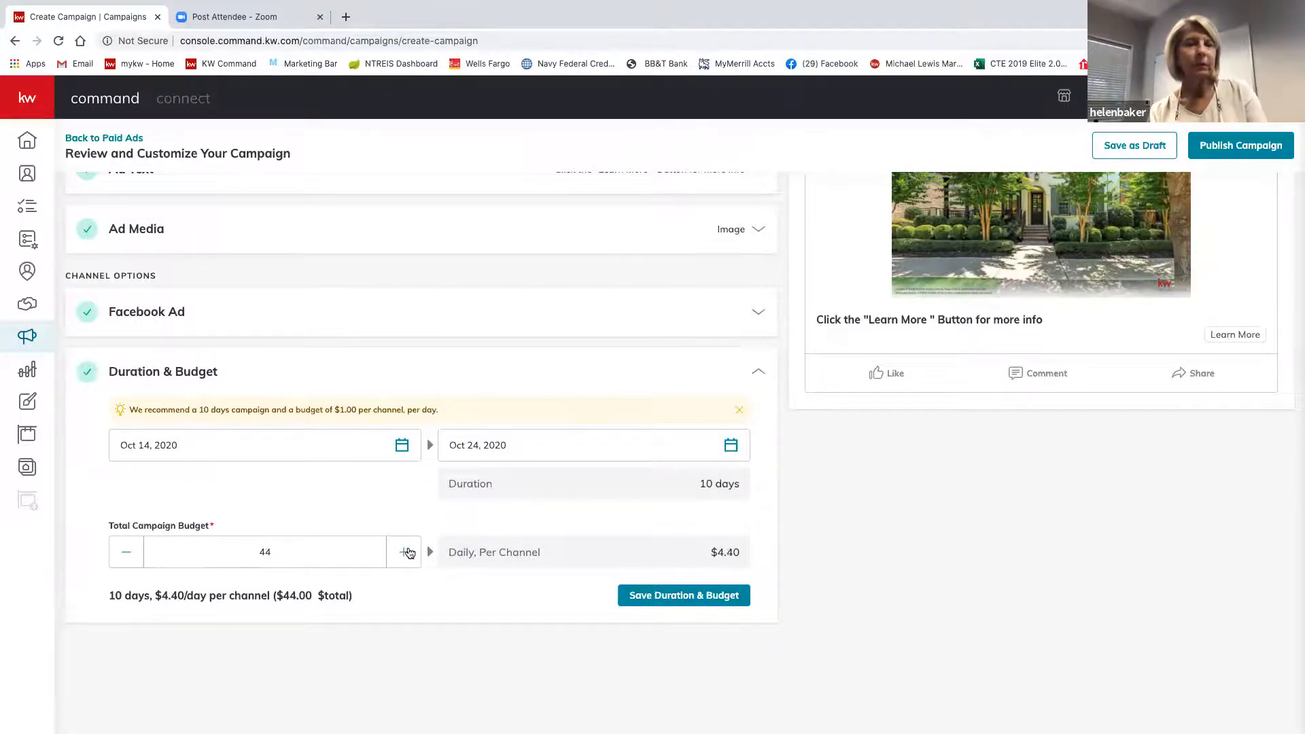
click(405, 552)
click(406, 553)
click(406, 552)
click(405, 553)
click(405, 553)
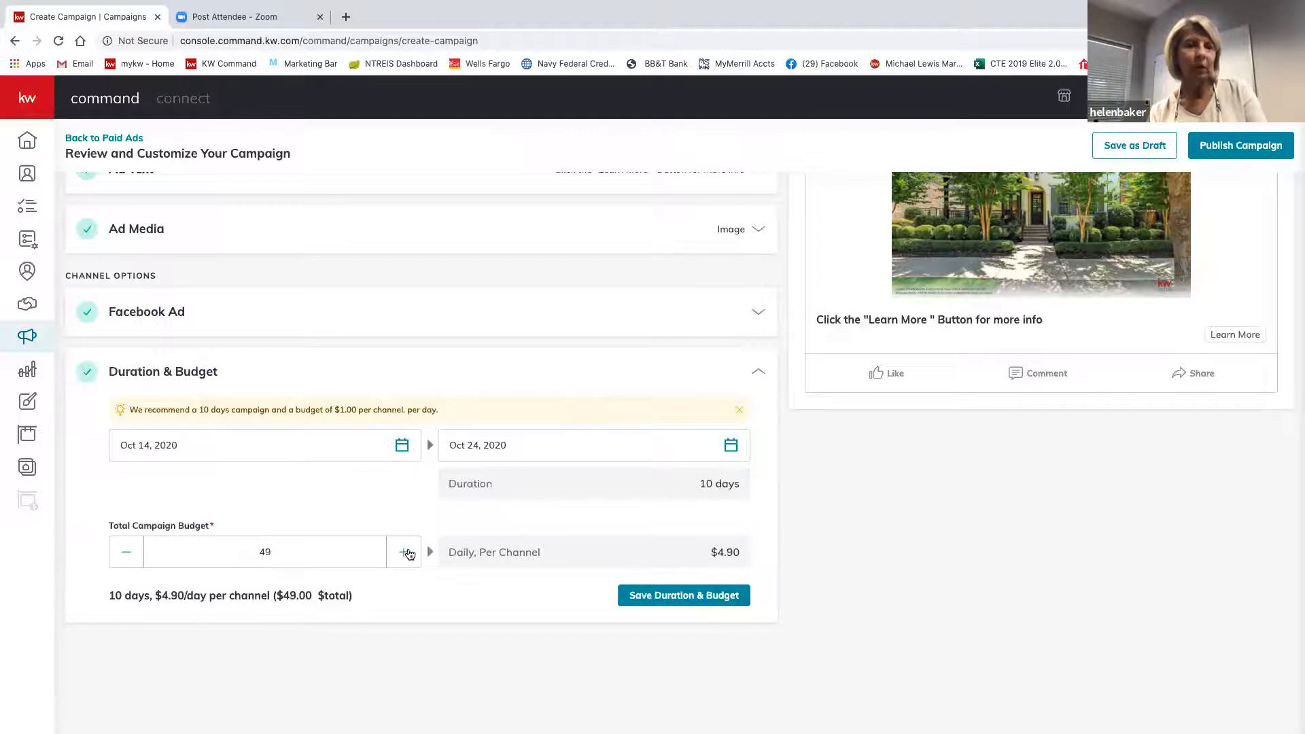
click(406, 553)
click(405, 552)
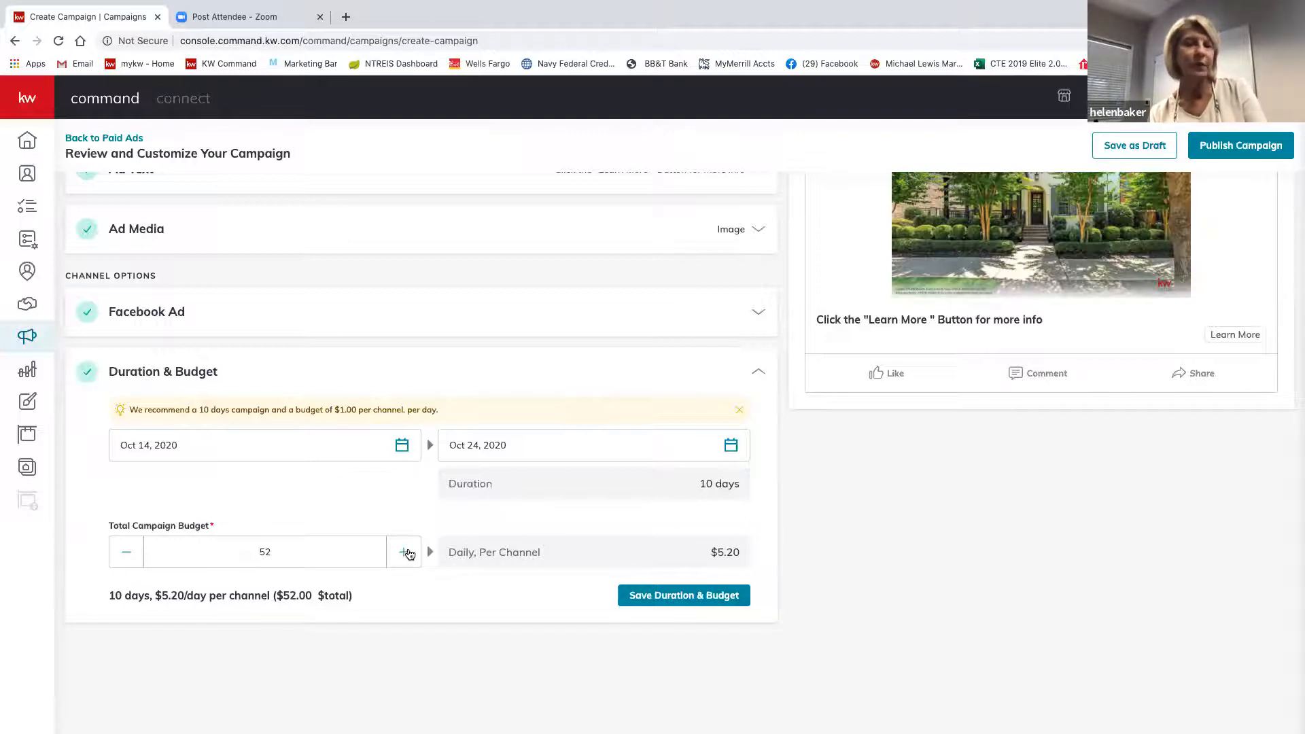
Set the end date to October 20, 2020 and save Duration & Budget: 6 days, $52 total.
click(730, 446)
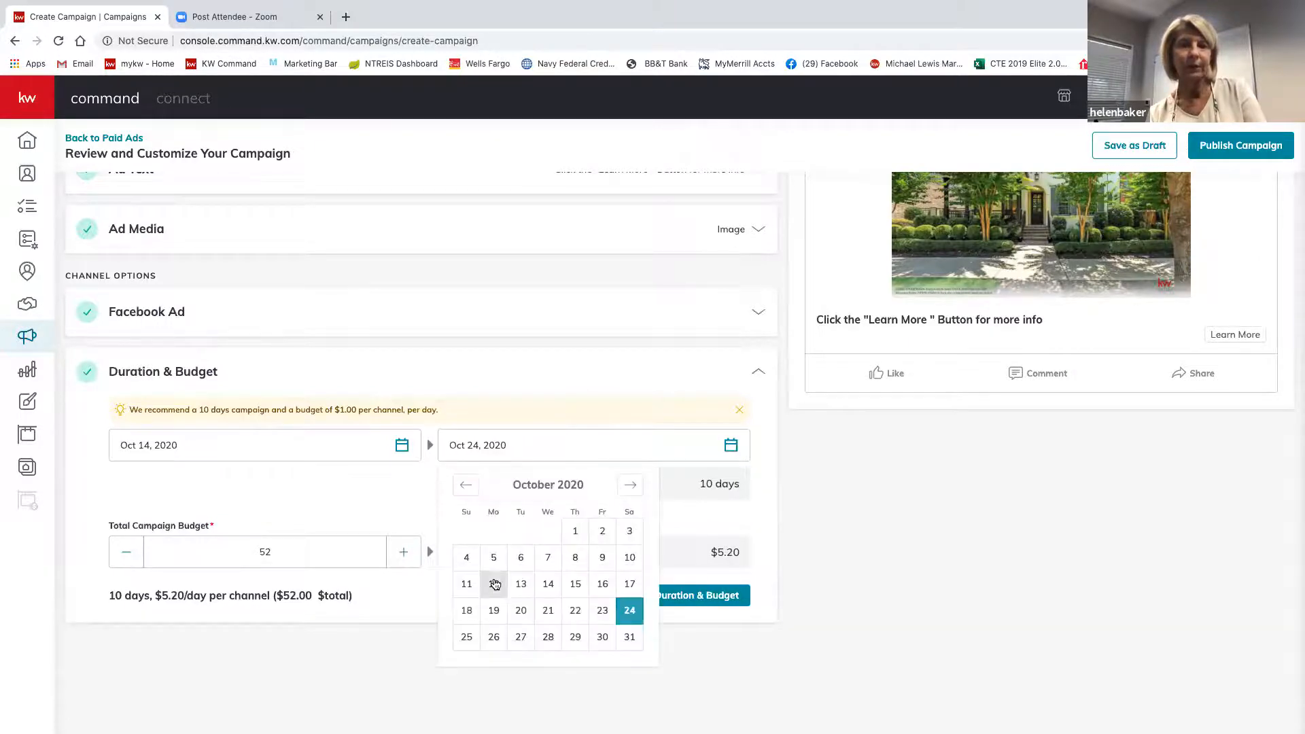
click(520, 612)
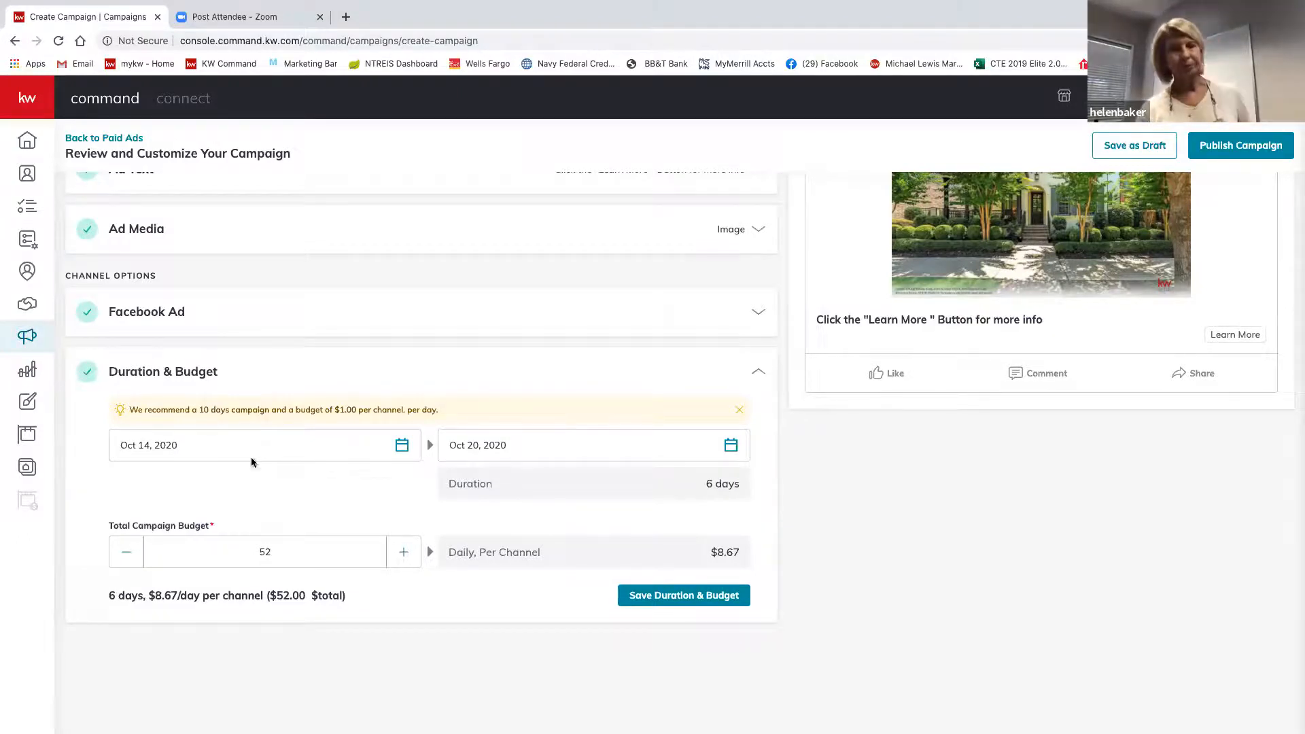
click(402, 446)
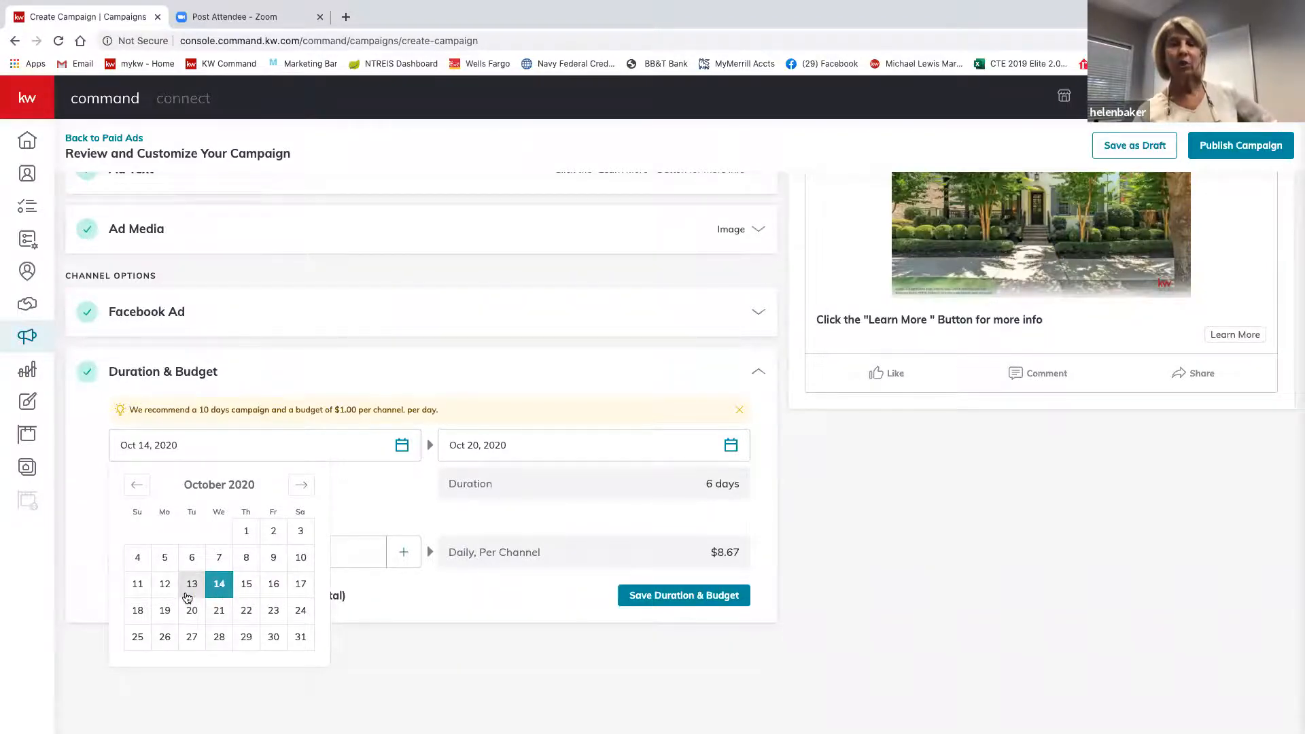
click(437, 703)
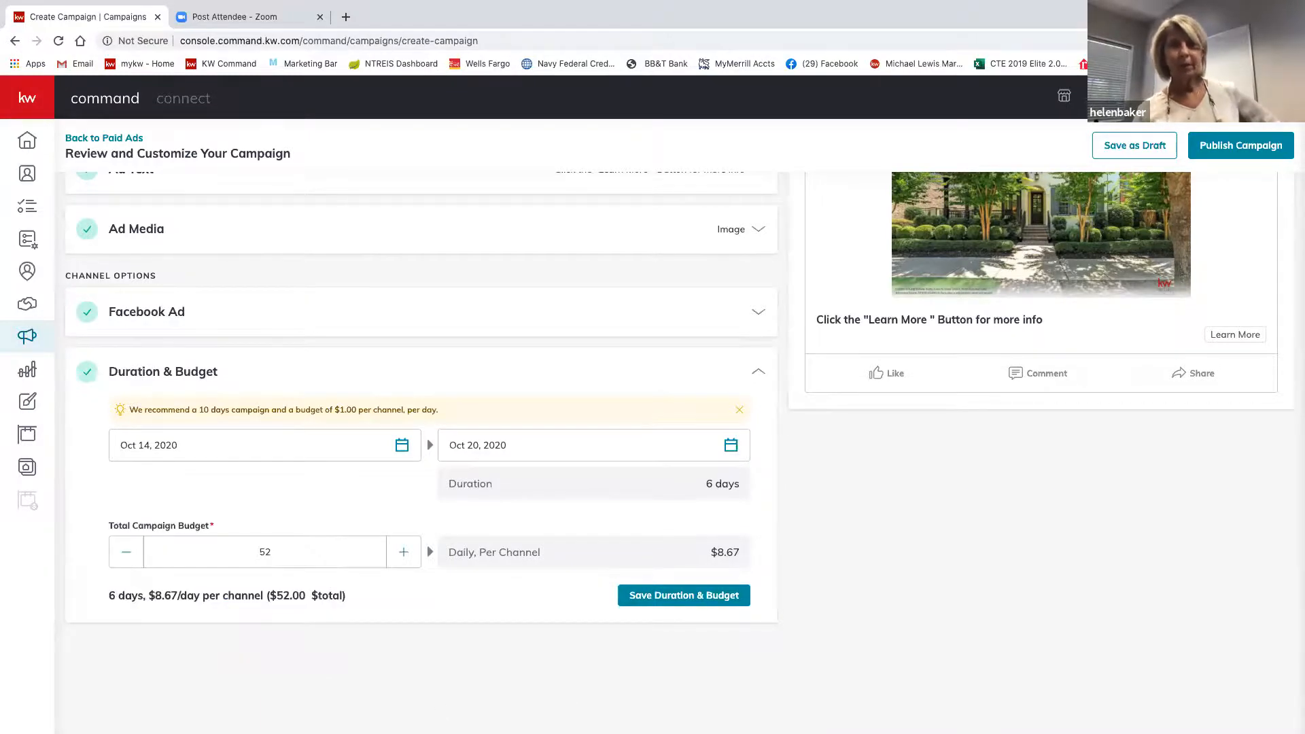
click(692, 596)
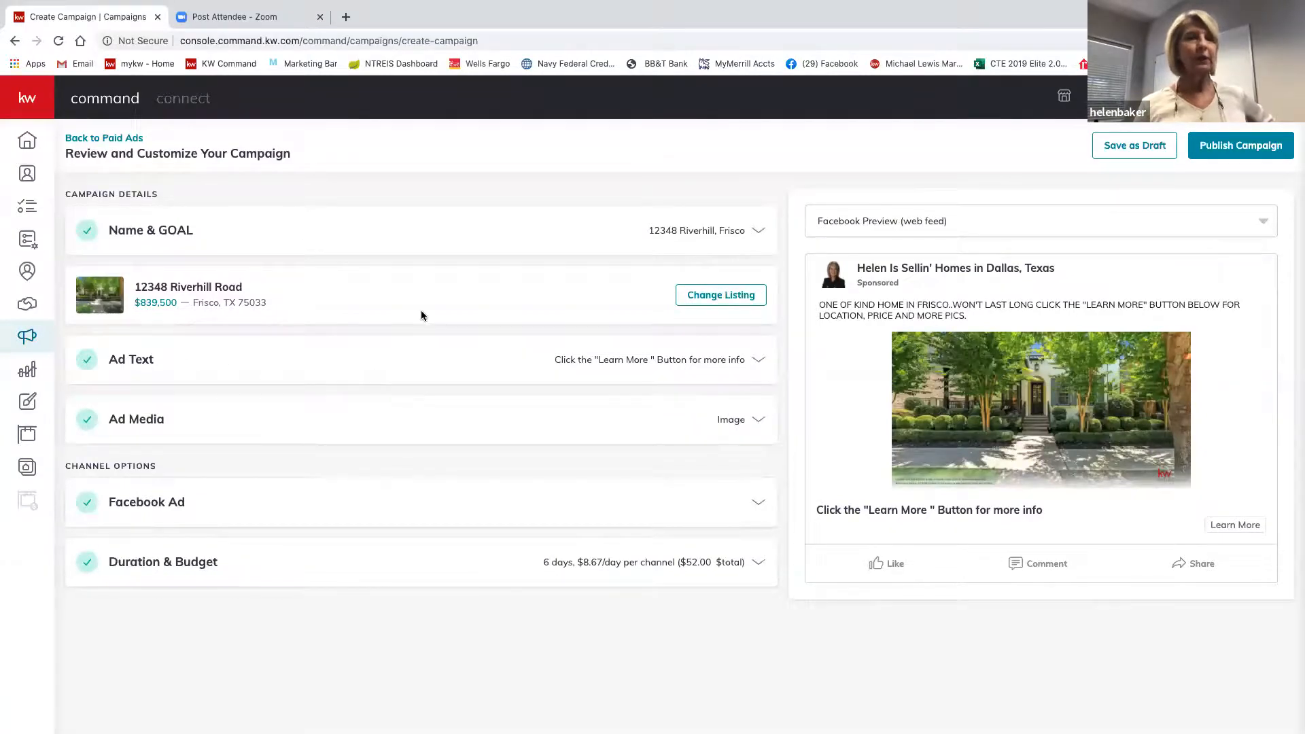
Expand Ad Text, stay on the campaign page, and review the Frisco copy, headline and description.
click(139, 367)
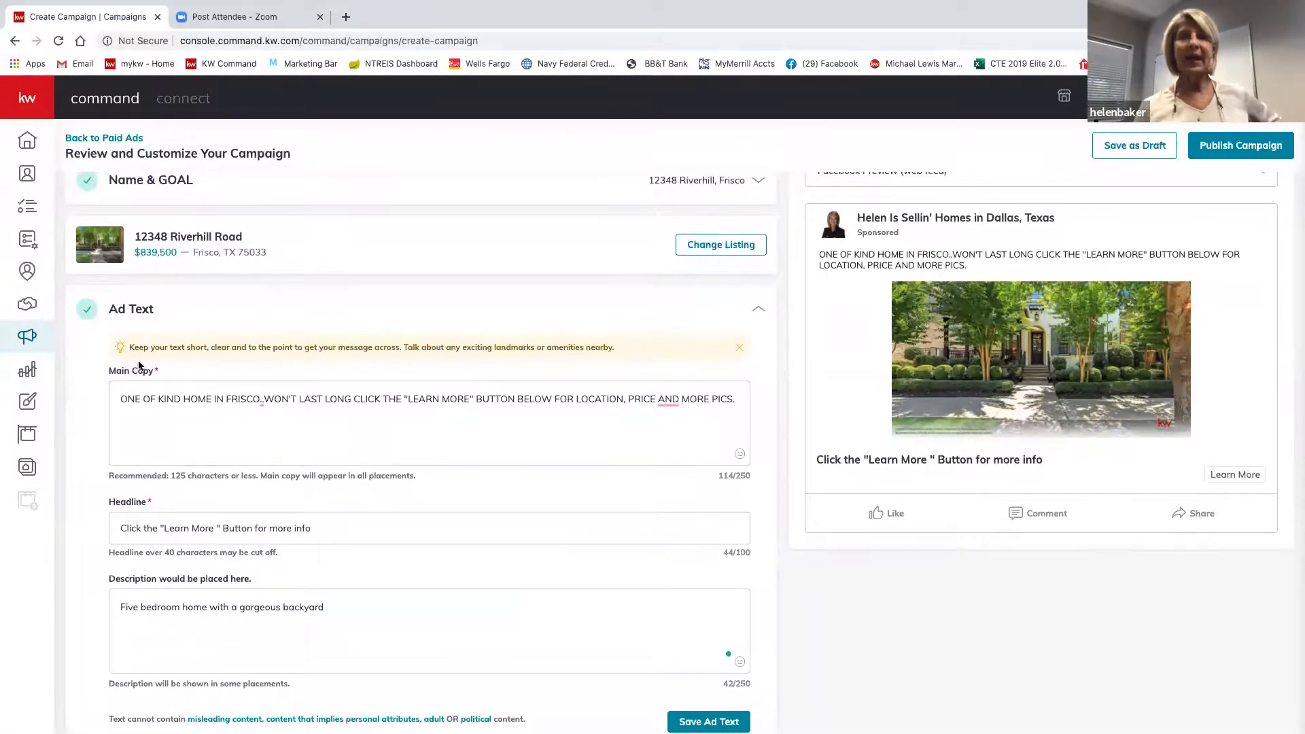
scroll(198, 371, left, 5)
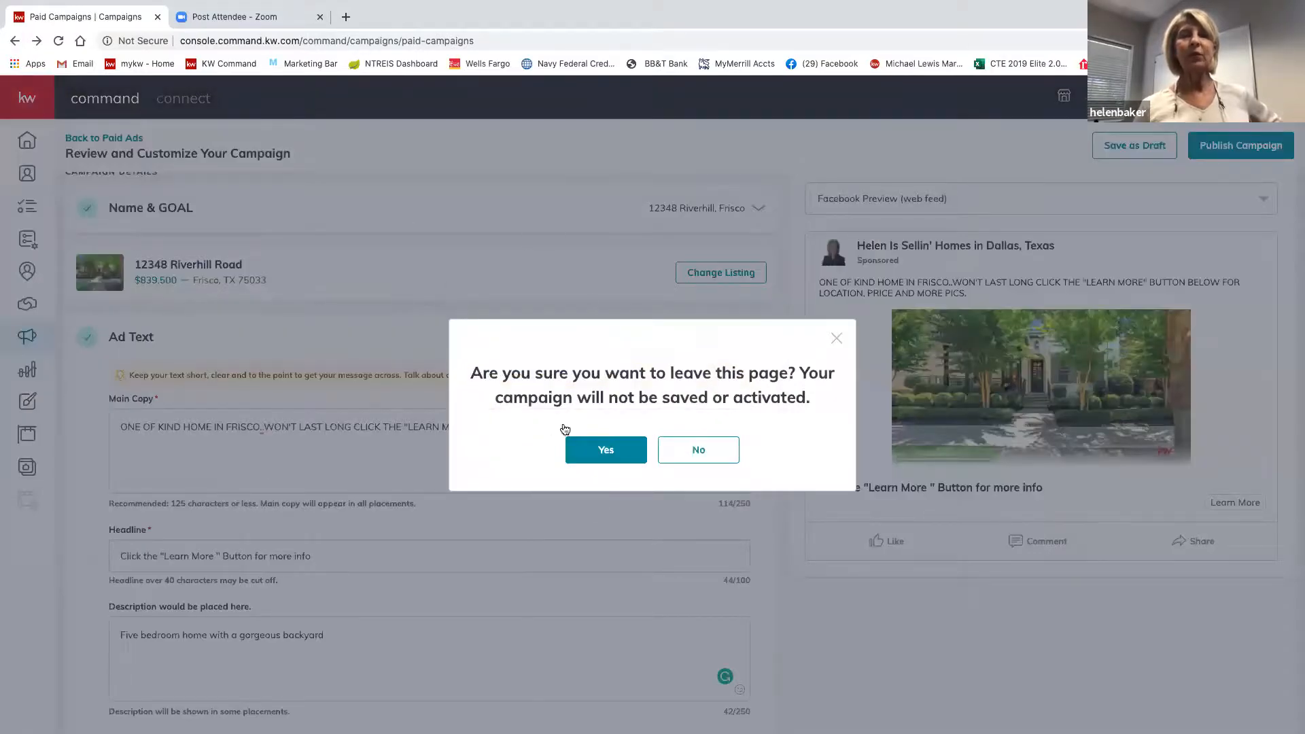
click(699, 455)
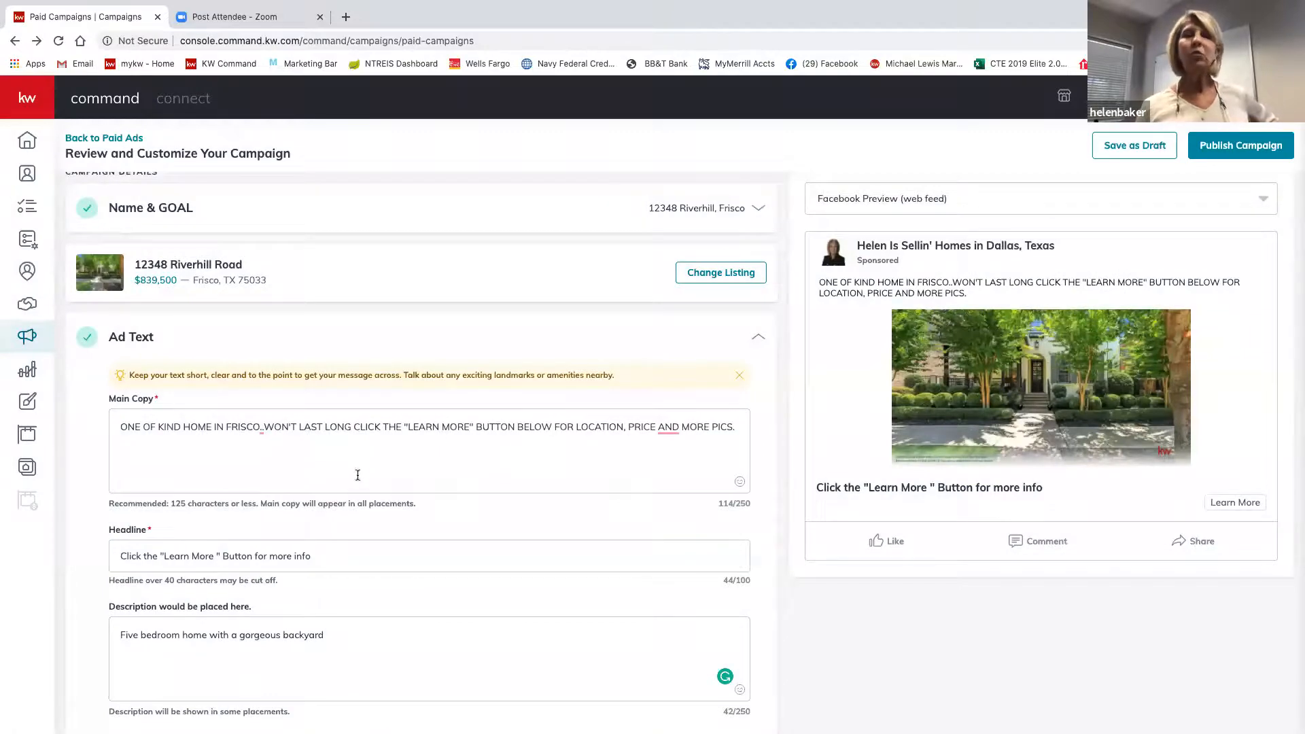
scroll(401, 610, down, 5)
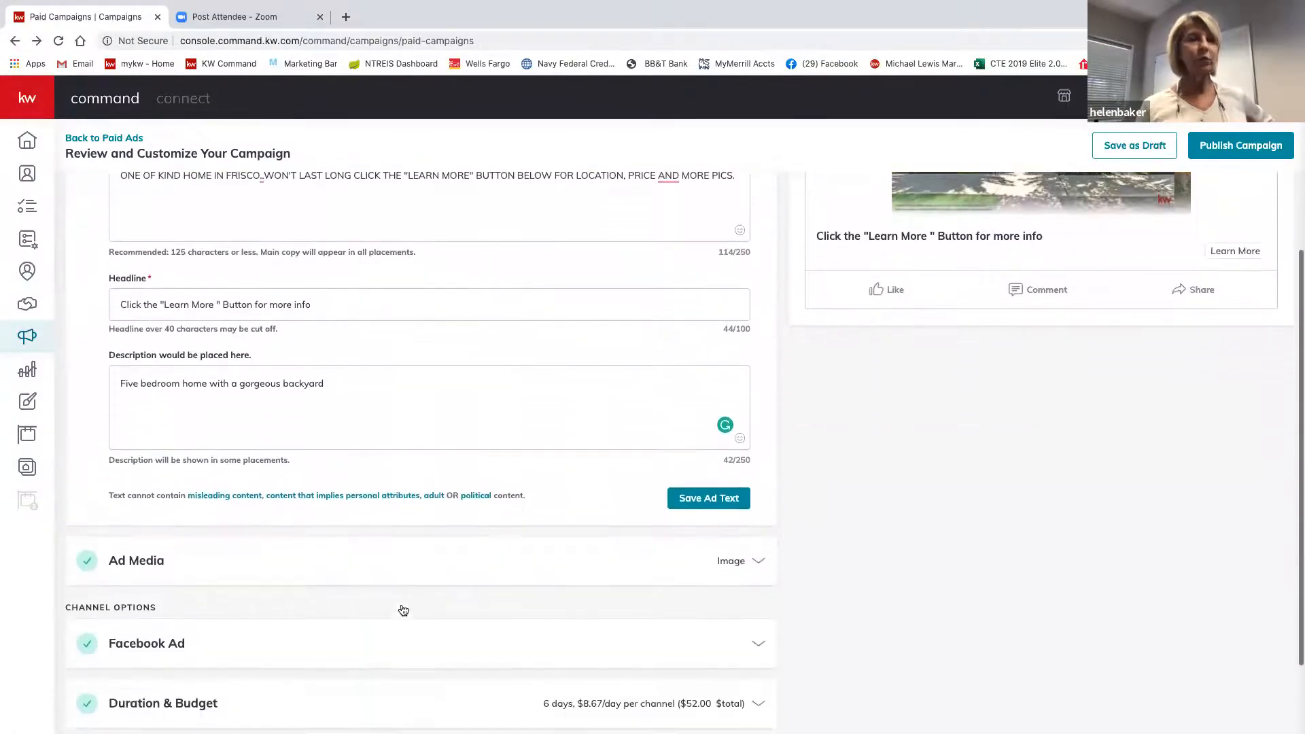
scroll(401, 609, up, 3)
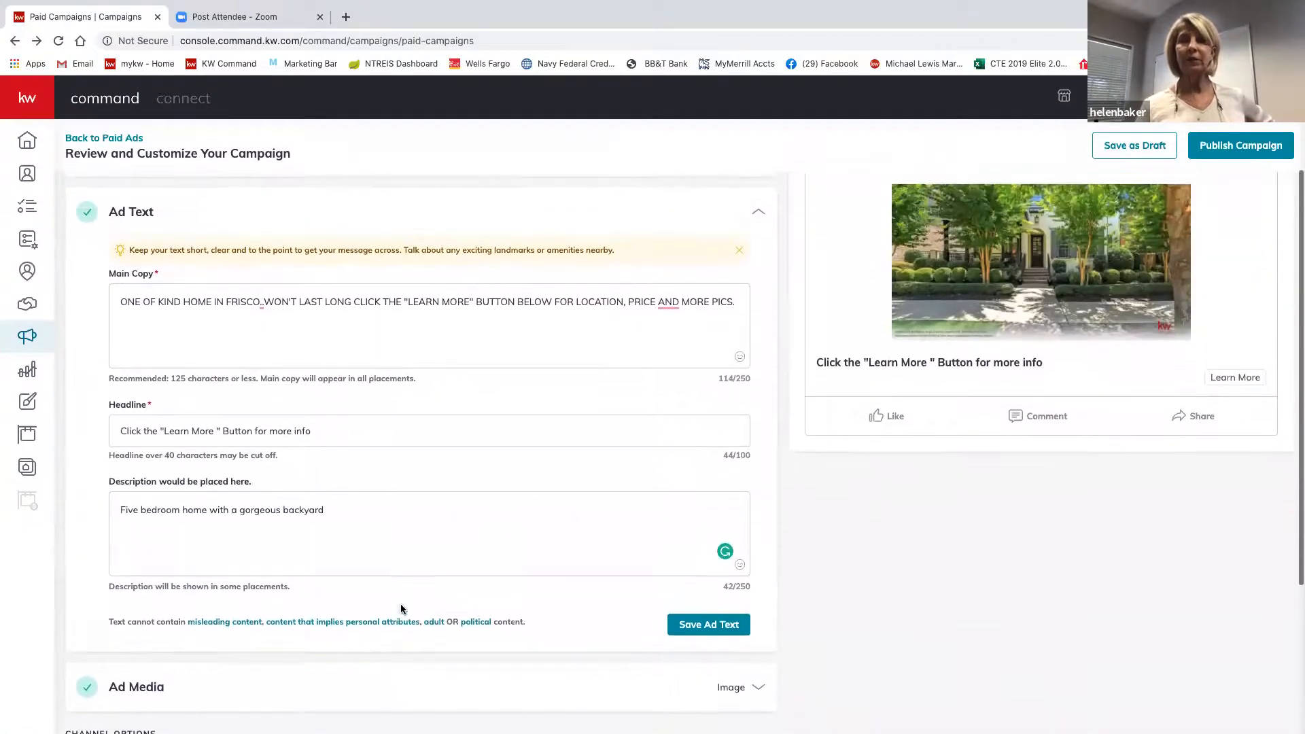
scroll(401, 603, down, 3)
scroll(401, 609, up, 3)
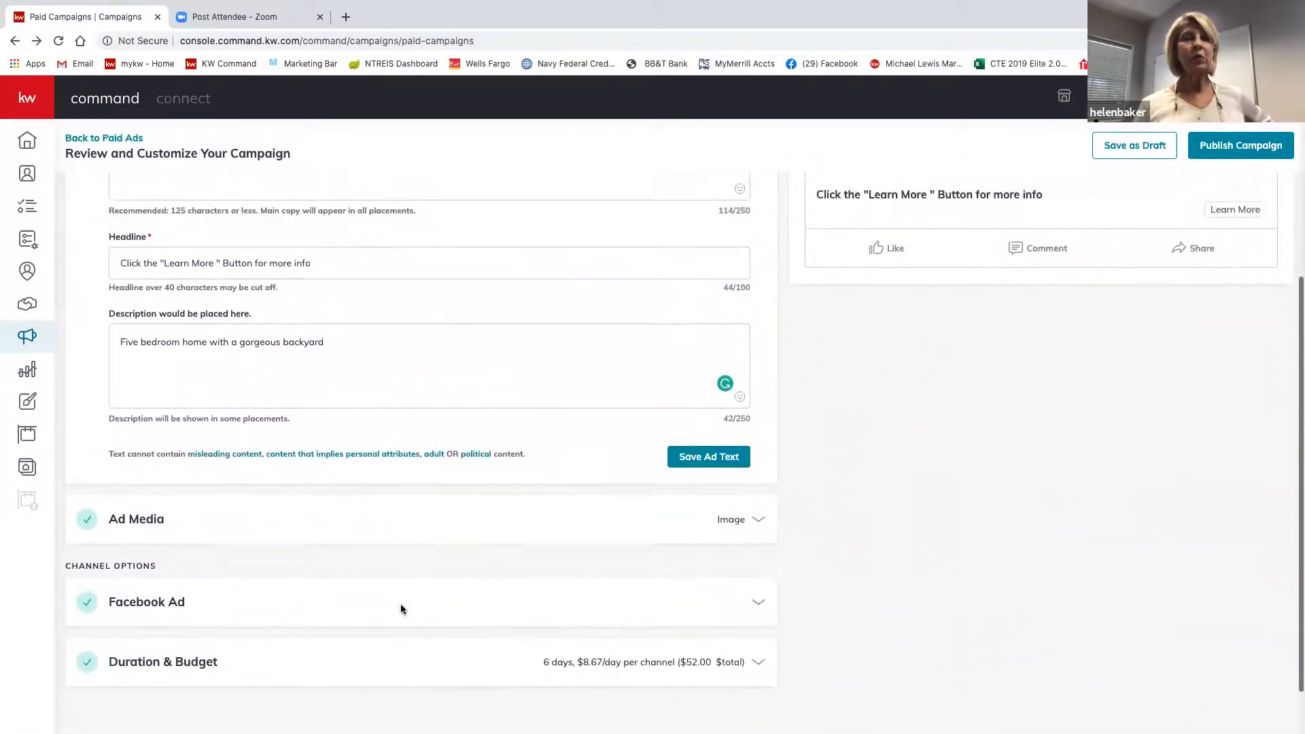
scroll(401, 609, up, 2)
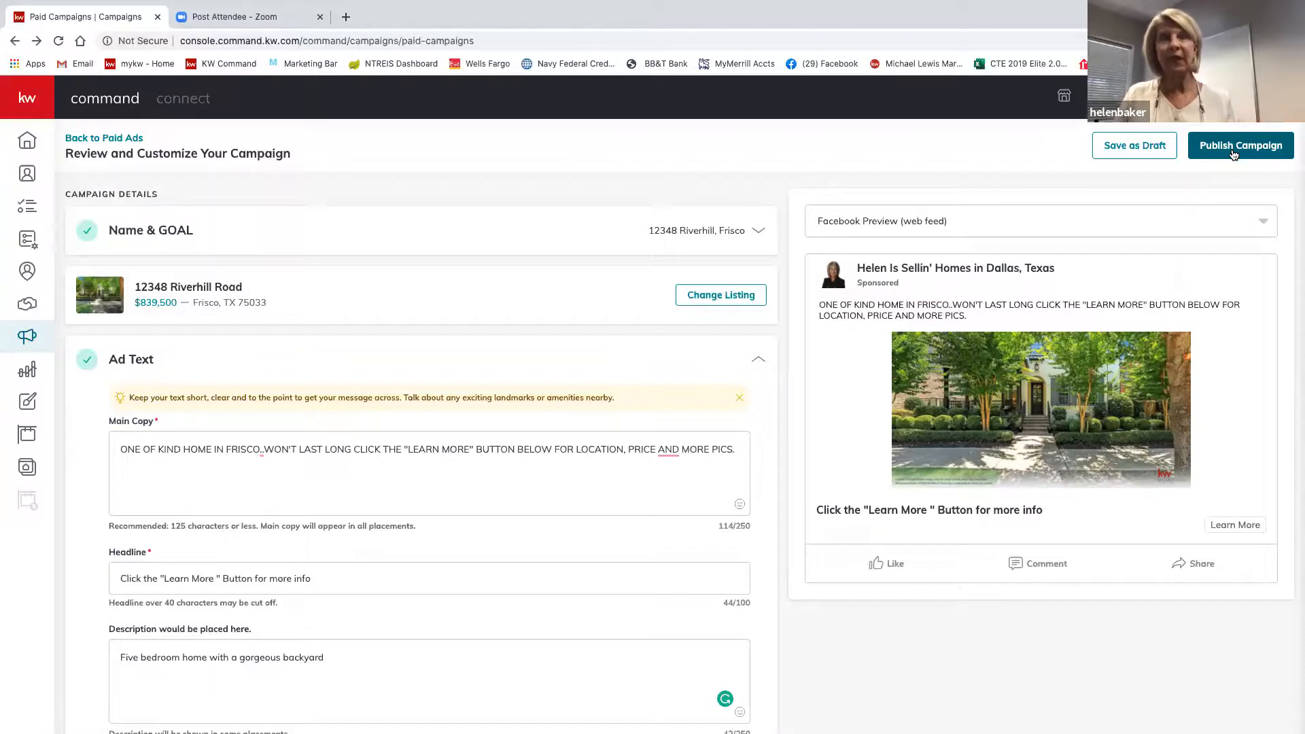
click(1129, 148)
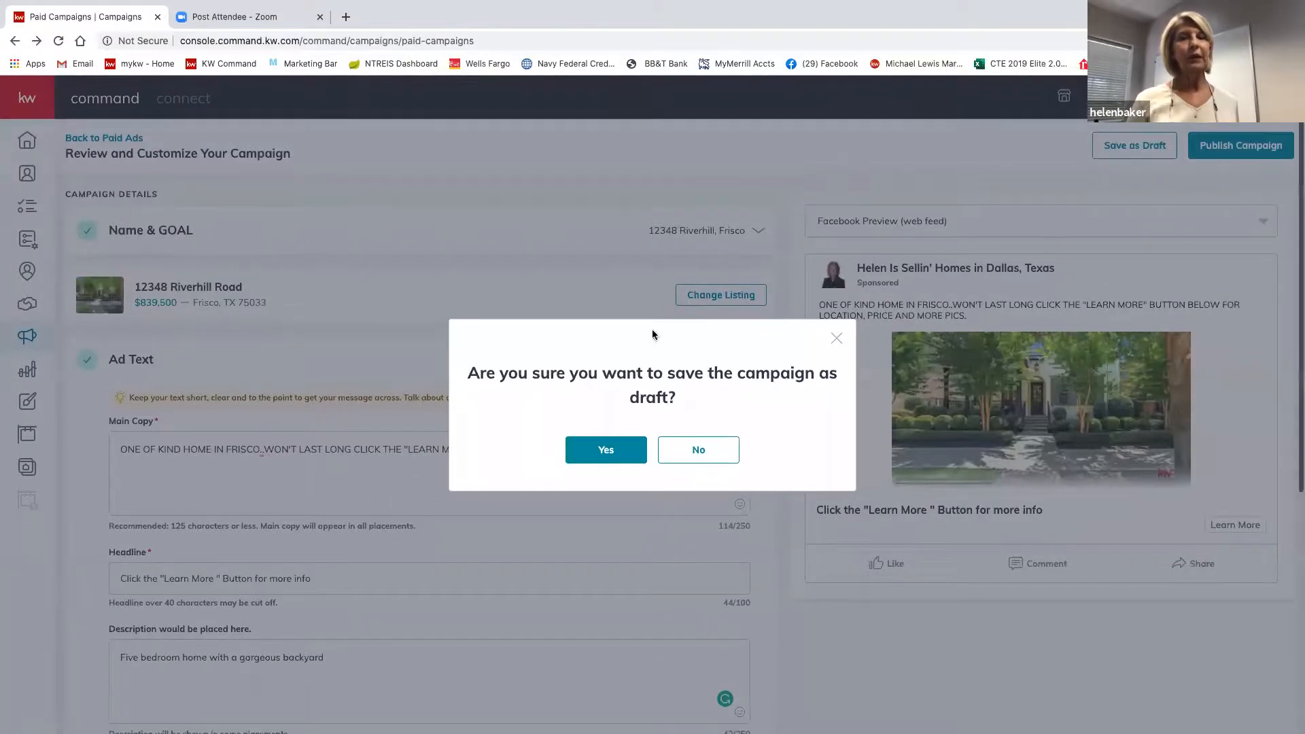
click(602, 452)
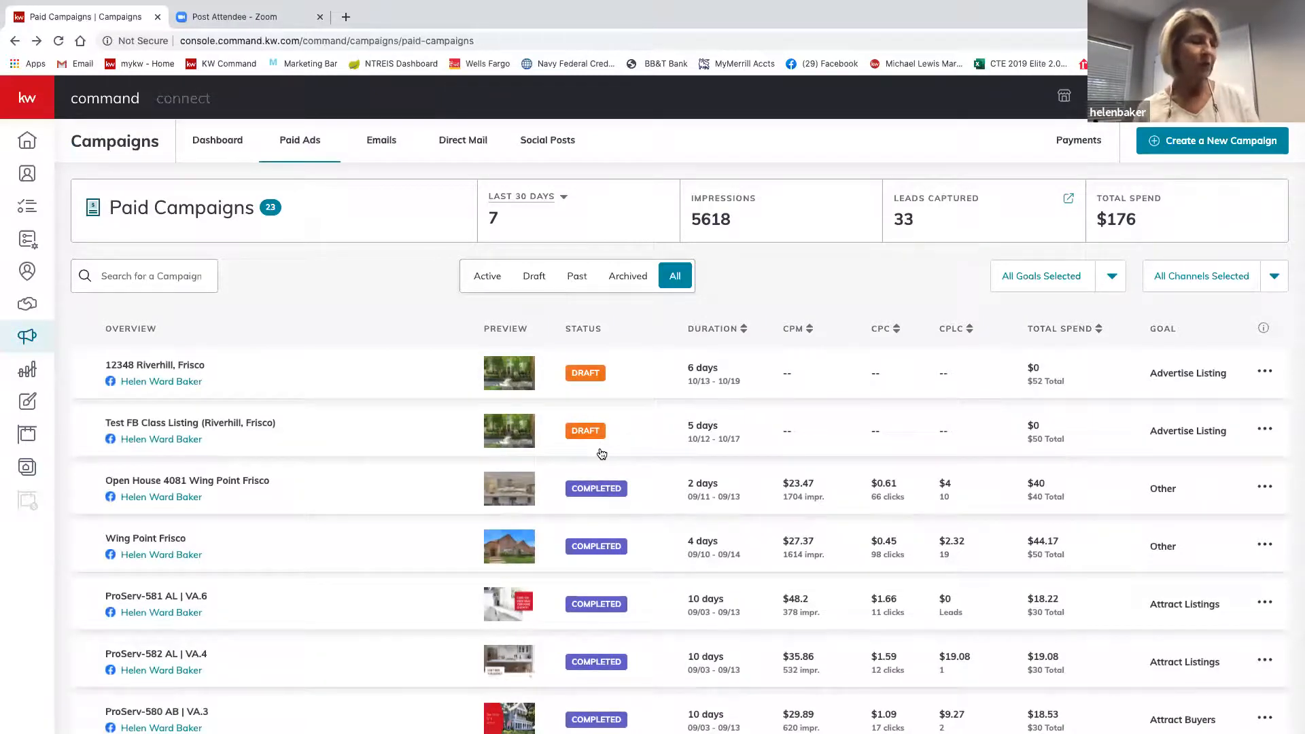
scroll(602, 454, down, 3)
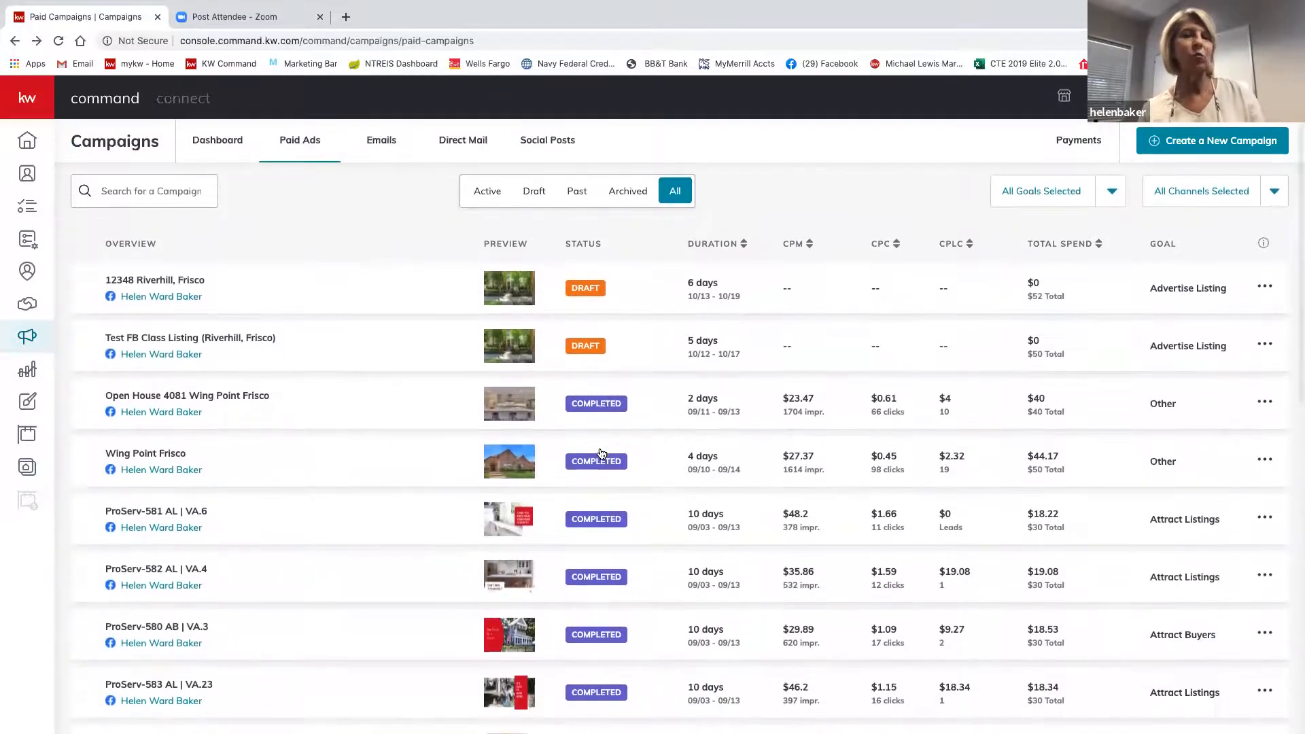
scroll(602, 454, down, 1)
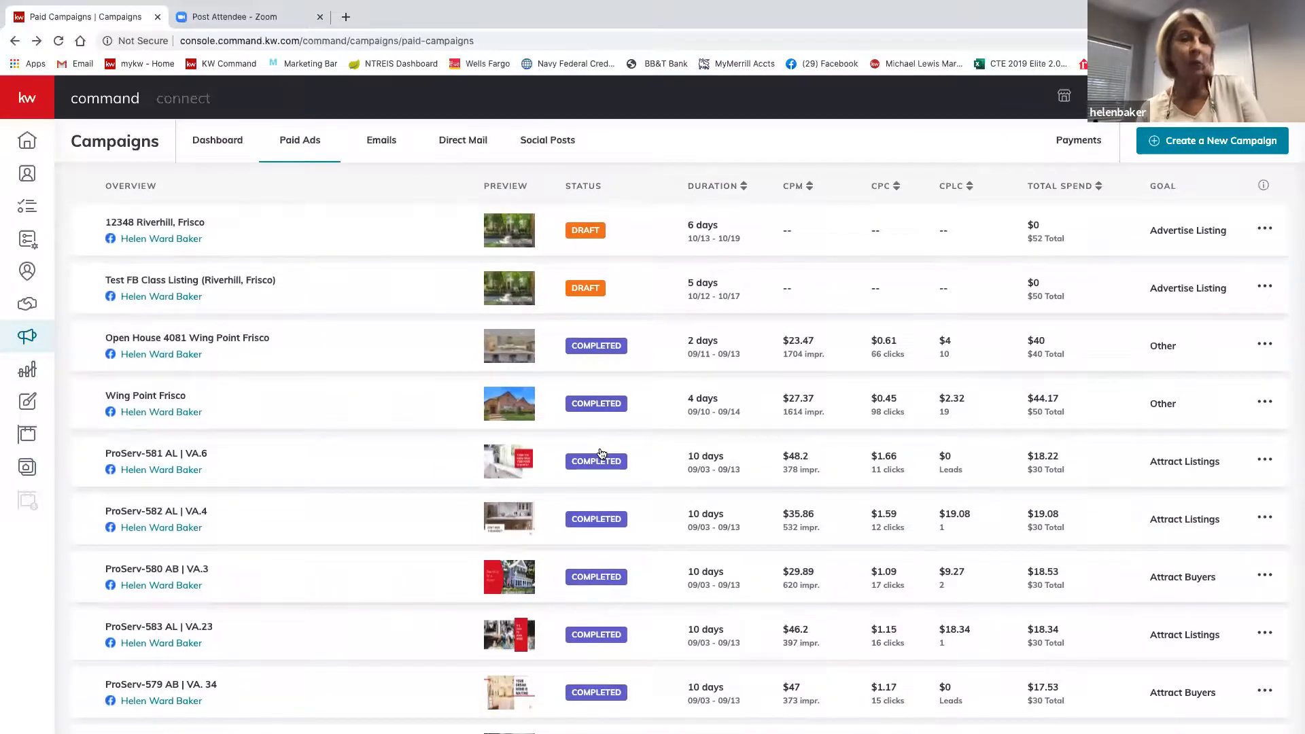
scroll(602, 454, down, 1)
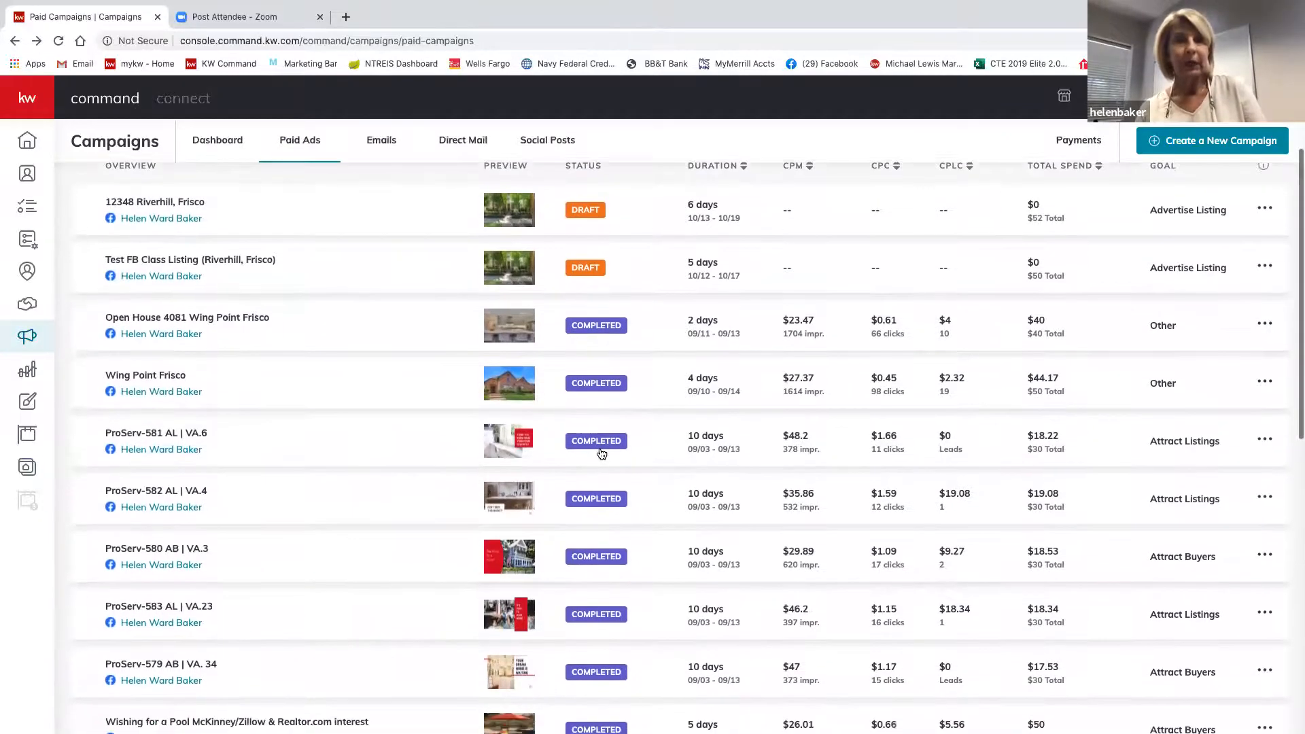
scroll(602, 454, up, 3)
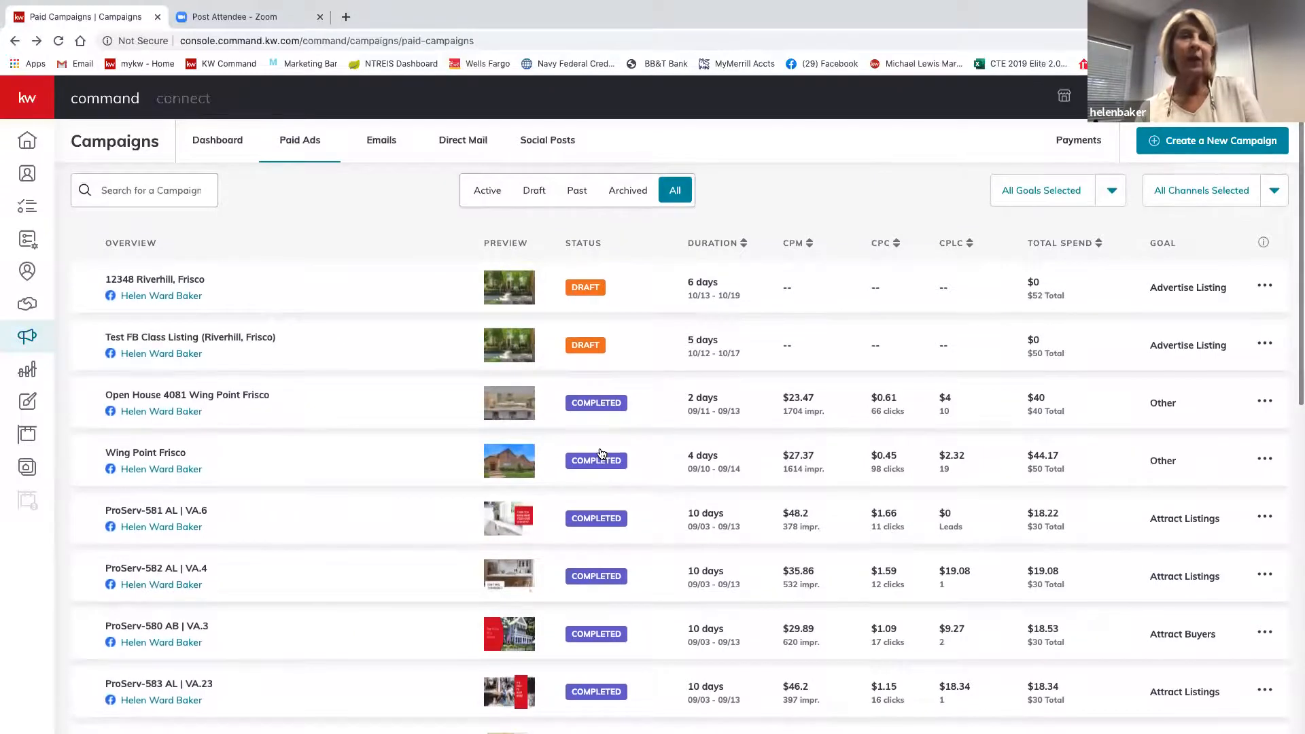
scroll(602, 454, up, 3)
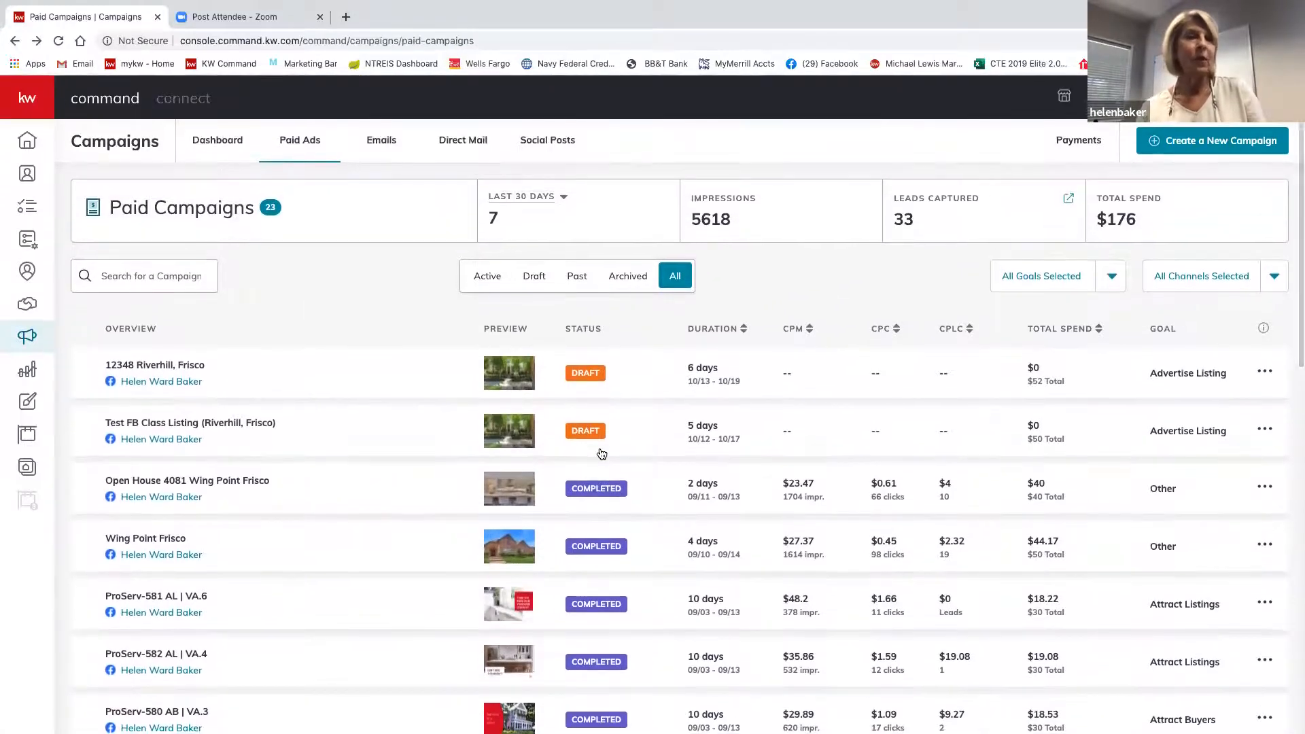
scroll(602, 454, down, 8)
scroll(602, 455, down, 13)
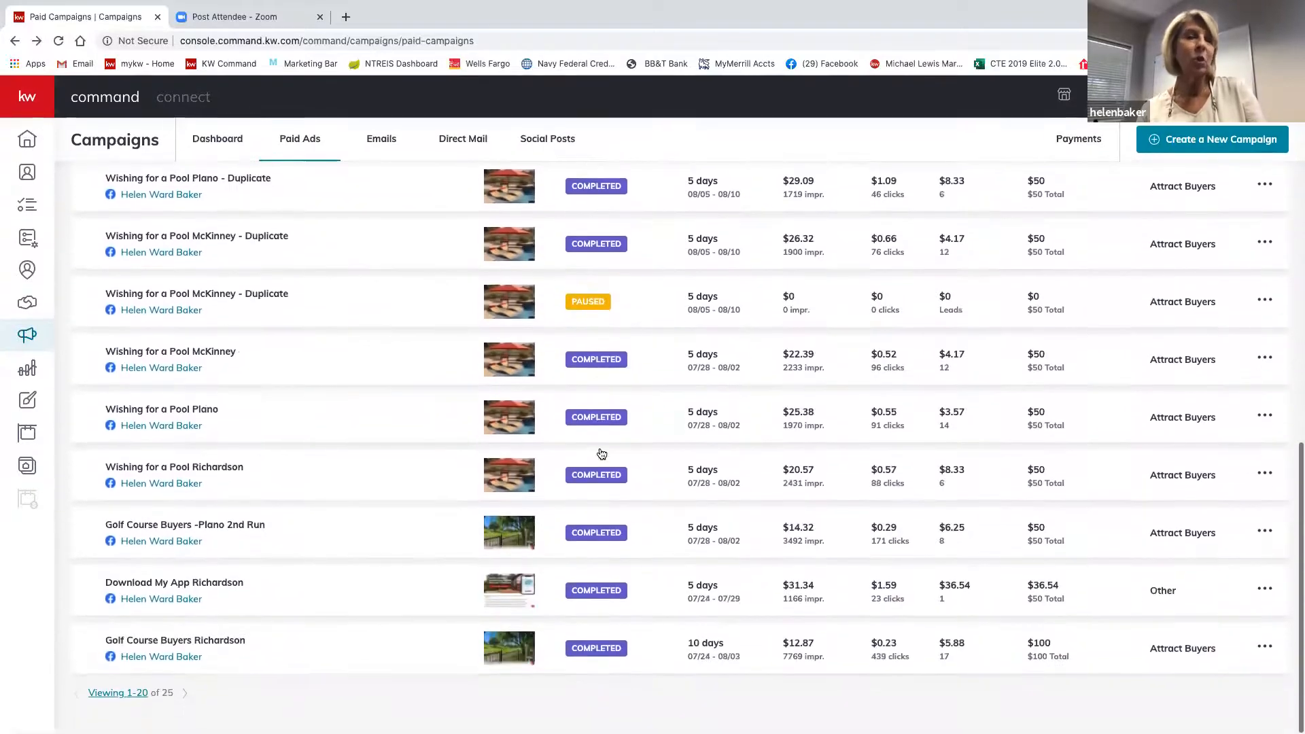
scroll(602, 454, up, 5)
scroll(602, 455, up, 12)
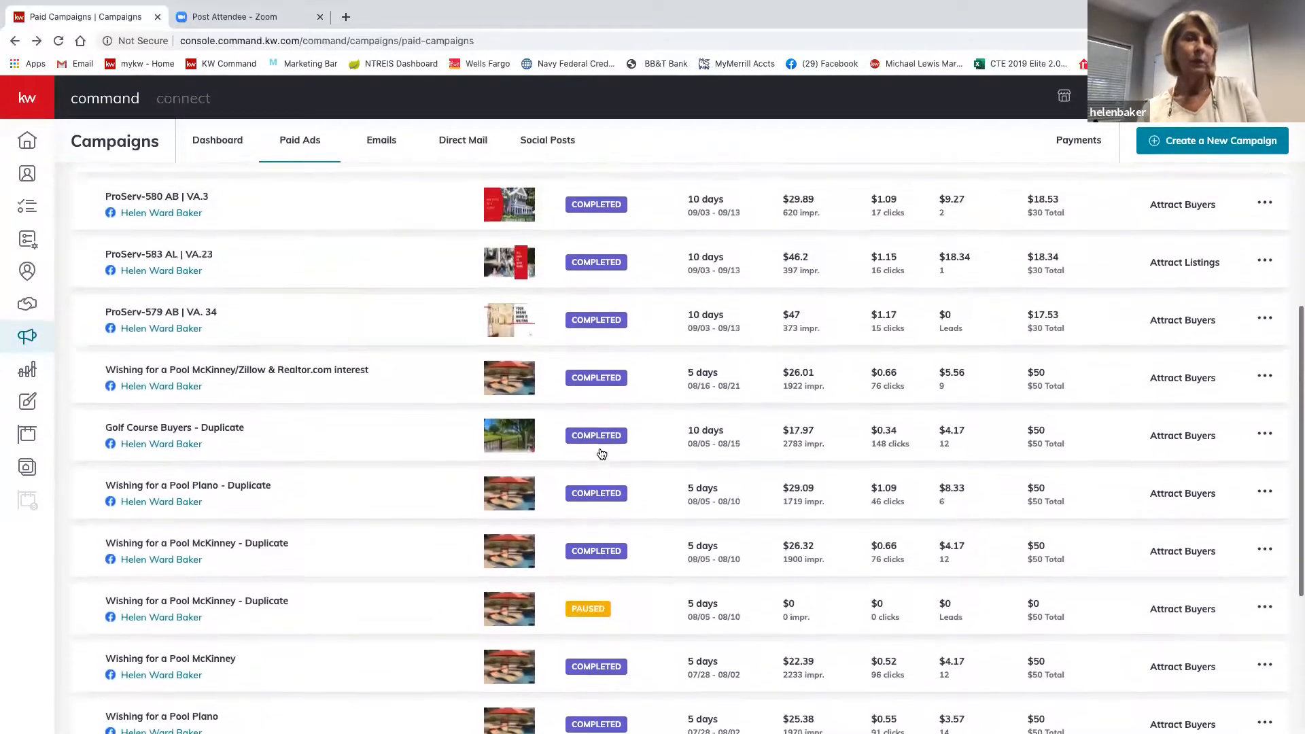
scroll(602, 454, up, 5)
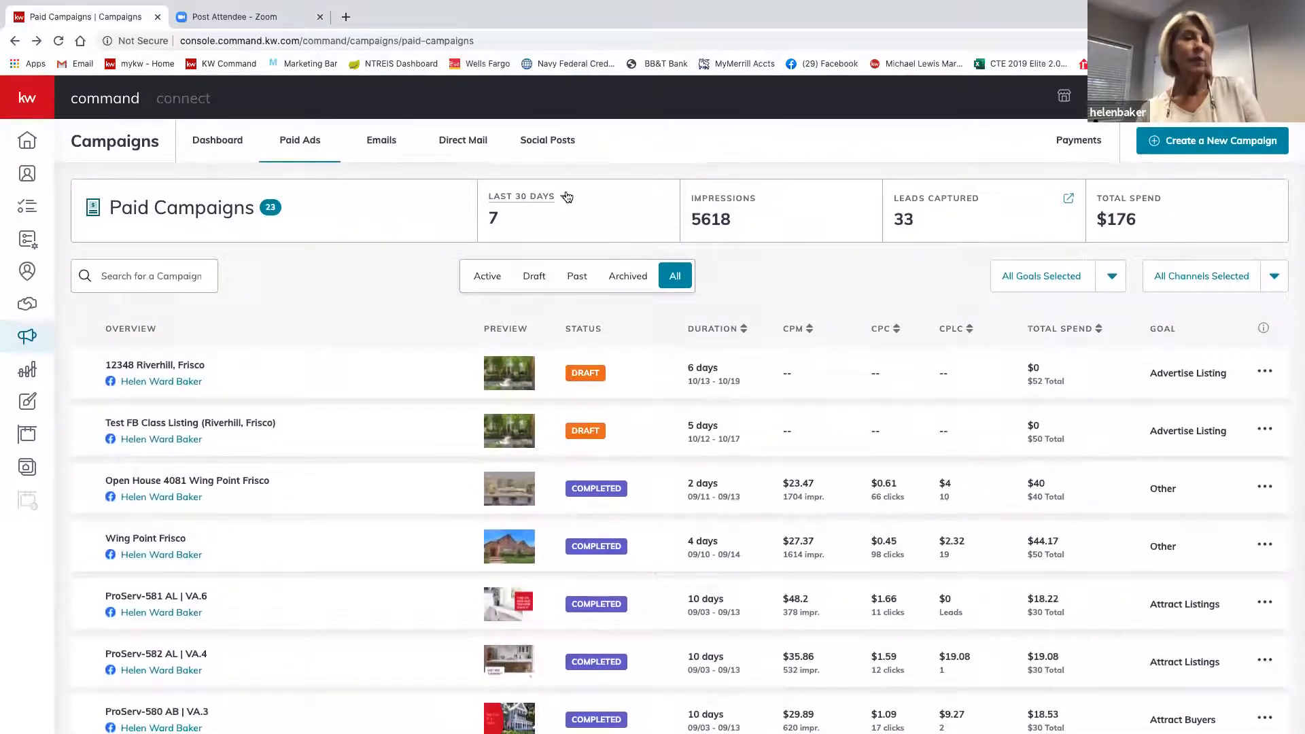
click(565, 203)
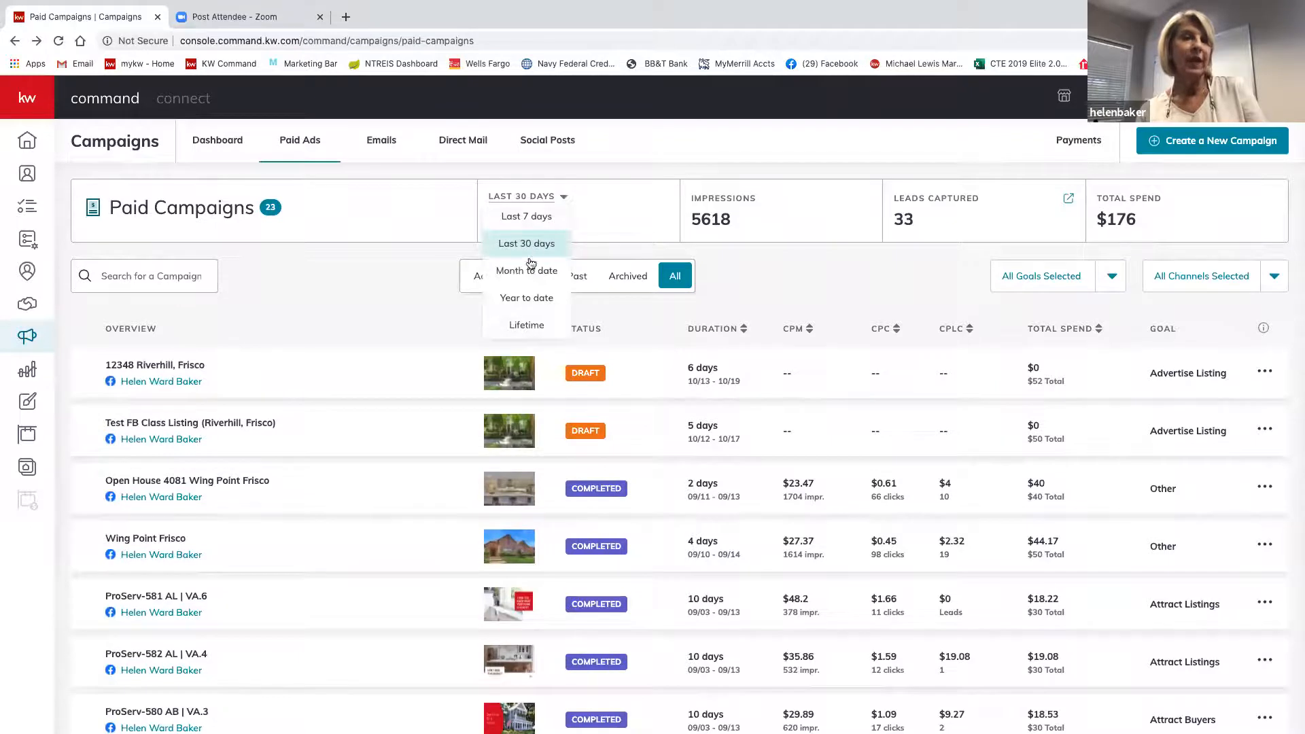
click(623, 204)
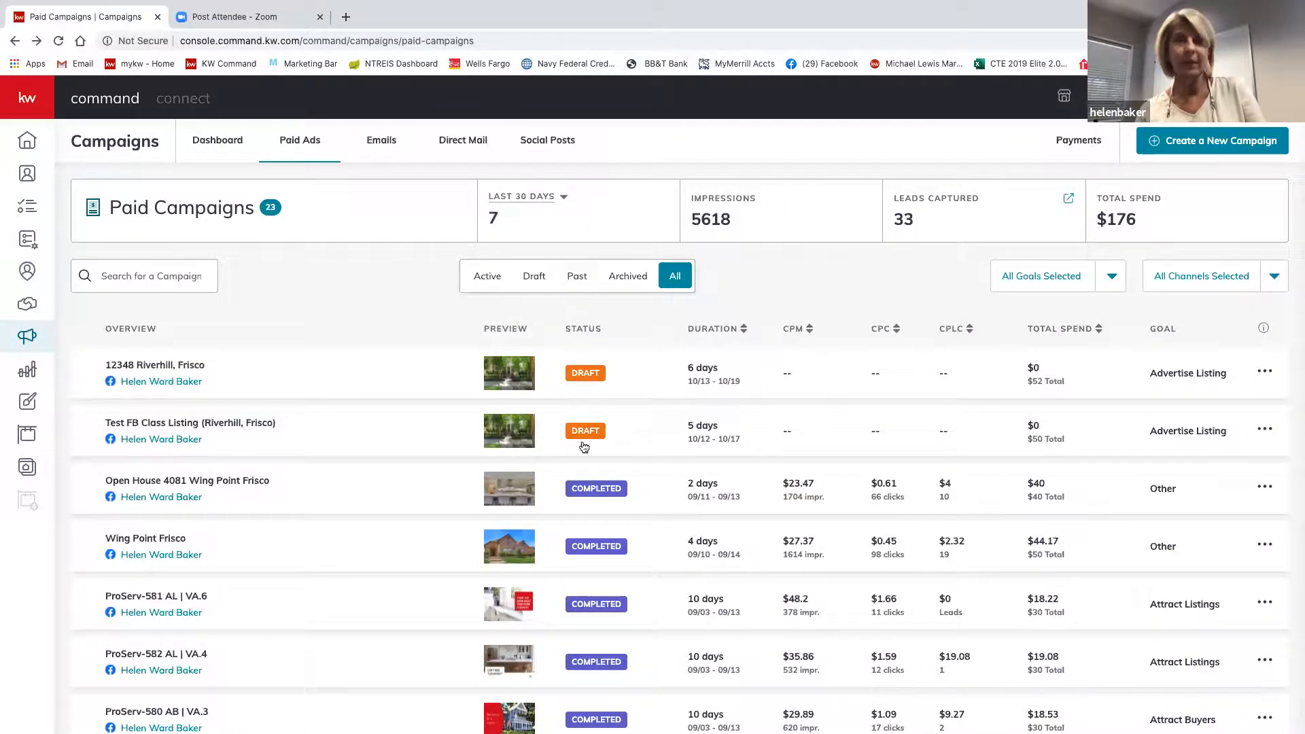
scroll(633, 558, down, 4)
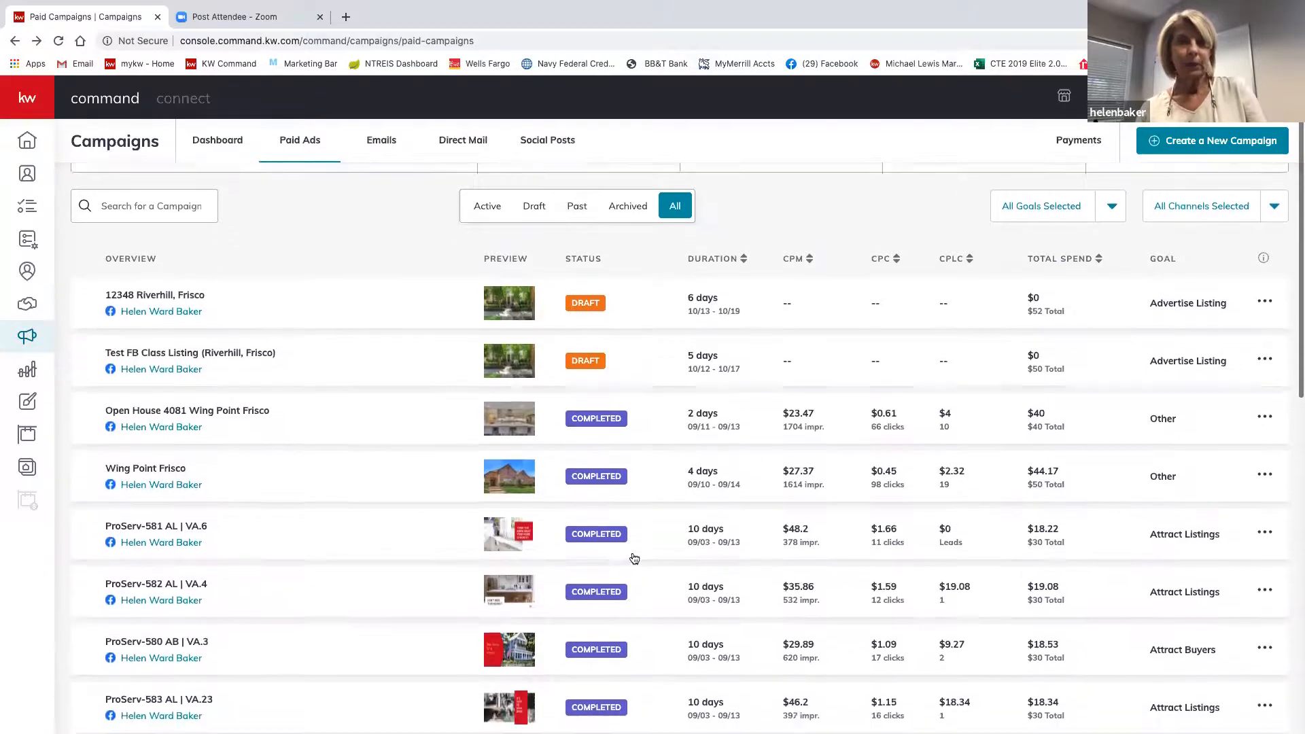
scroll(634, 559, down, 3)
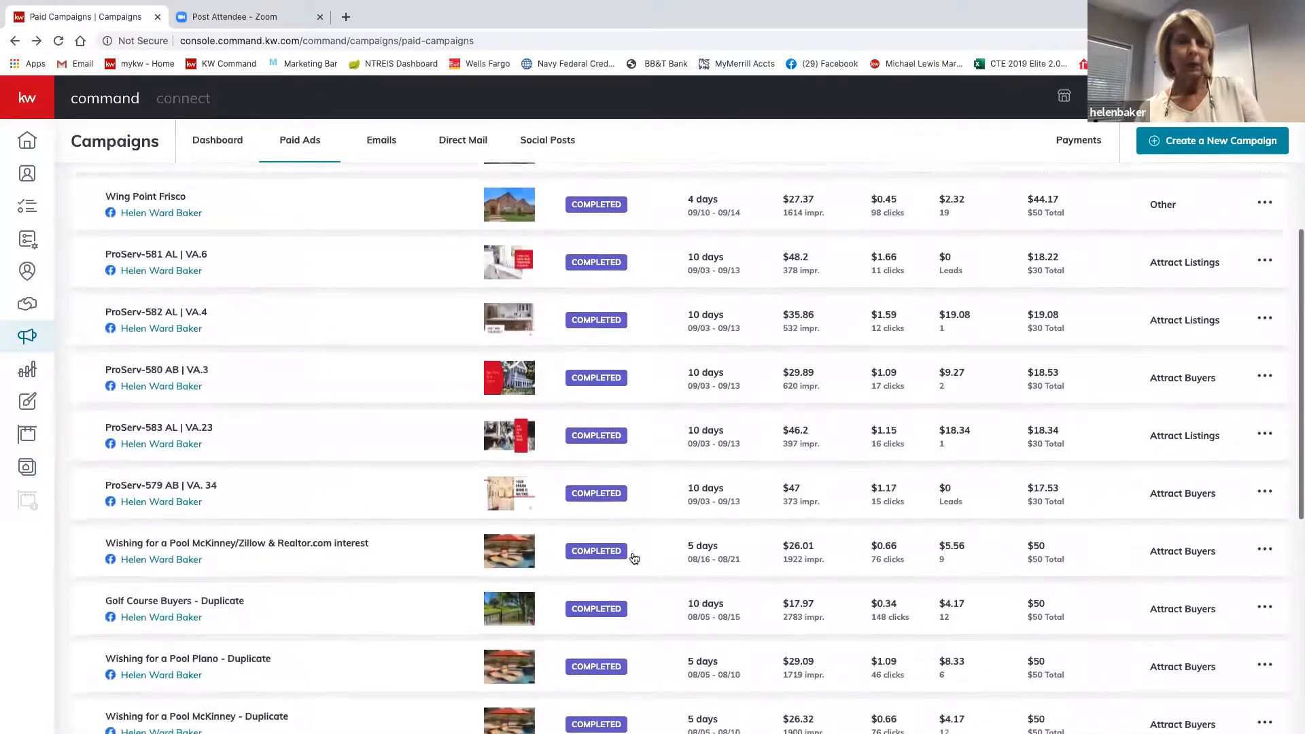
scroll(634, 559, up, 1)
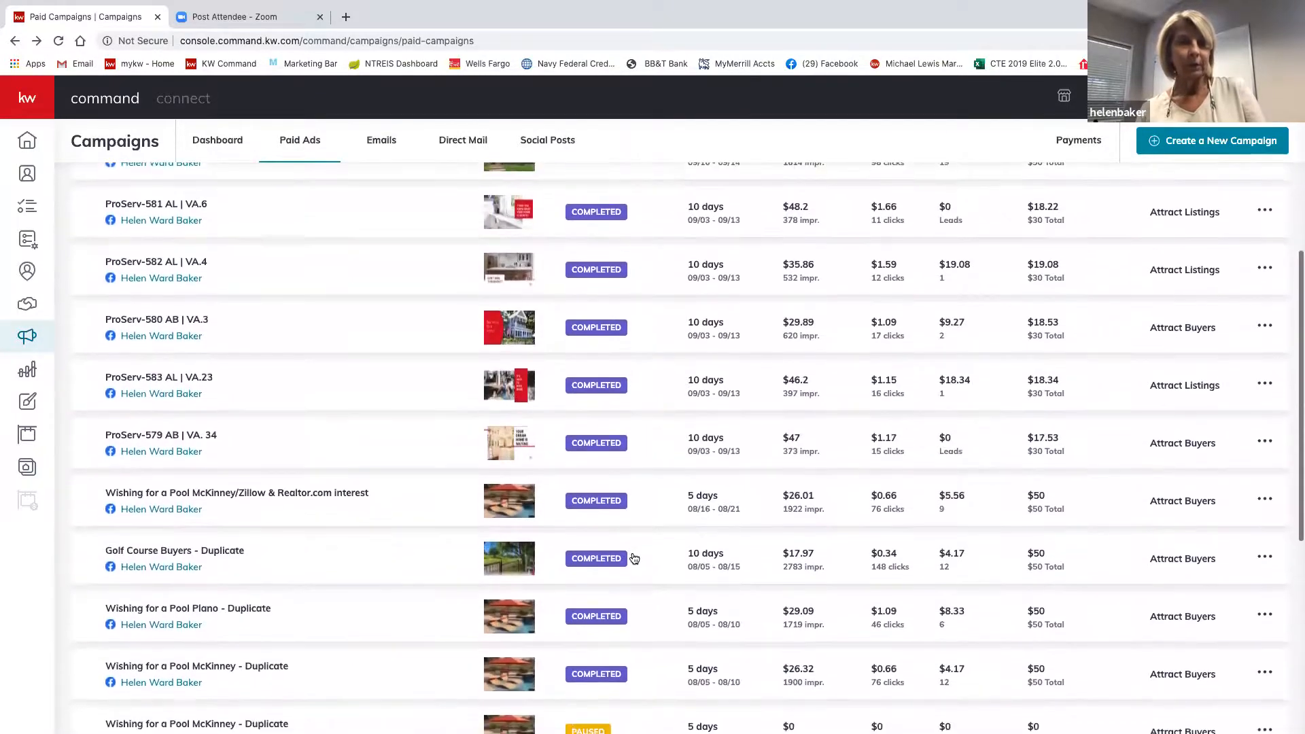
scroll(634, 558, down, 2)
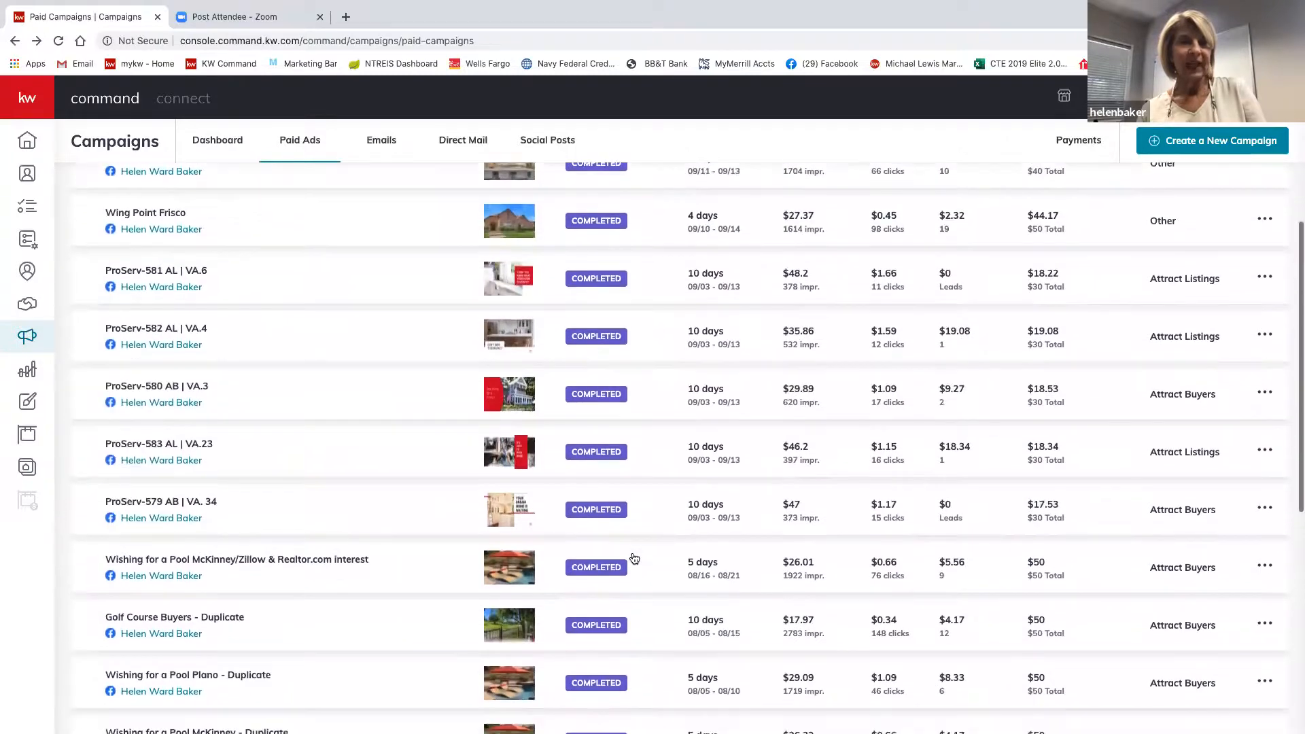
scroll(633, 558, down, 2)
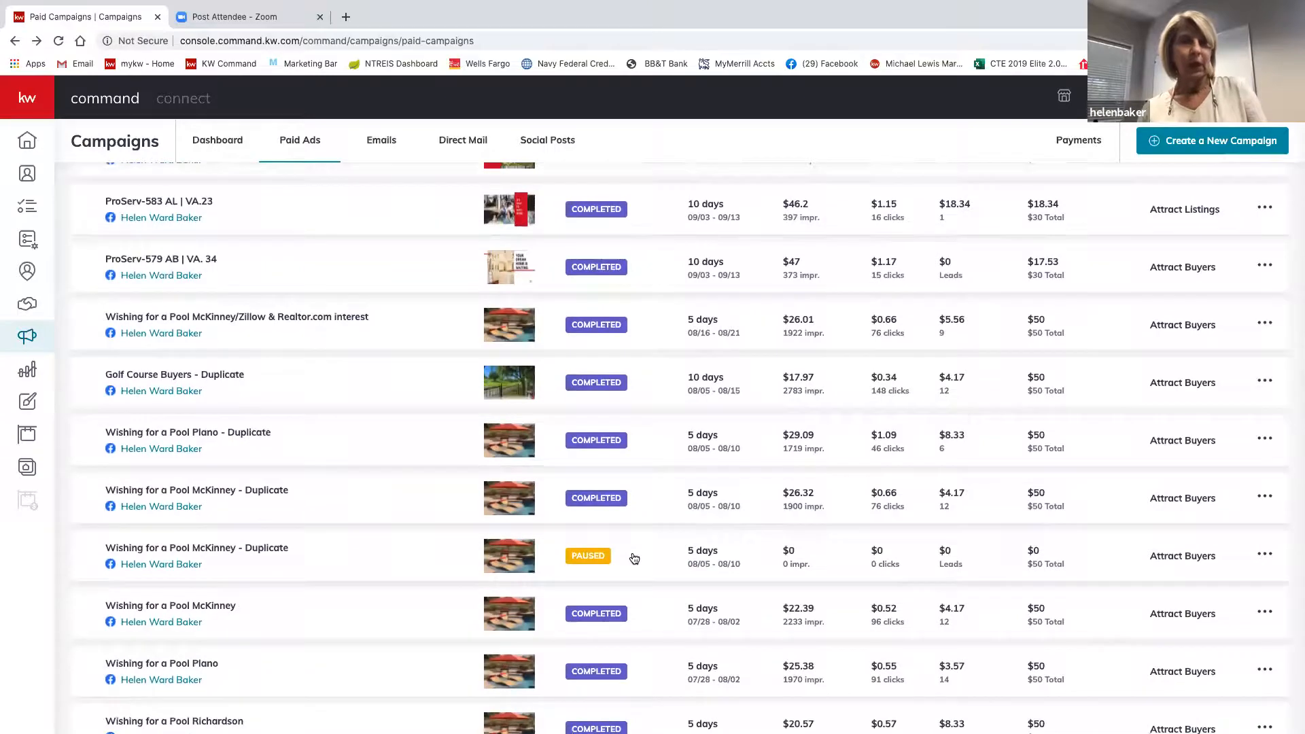
scroll(634, 559, up, 1)
scroll(633, 558, down, 2)
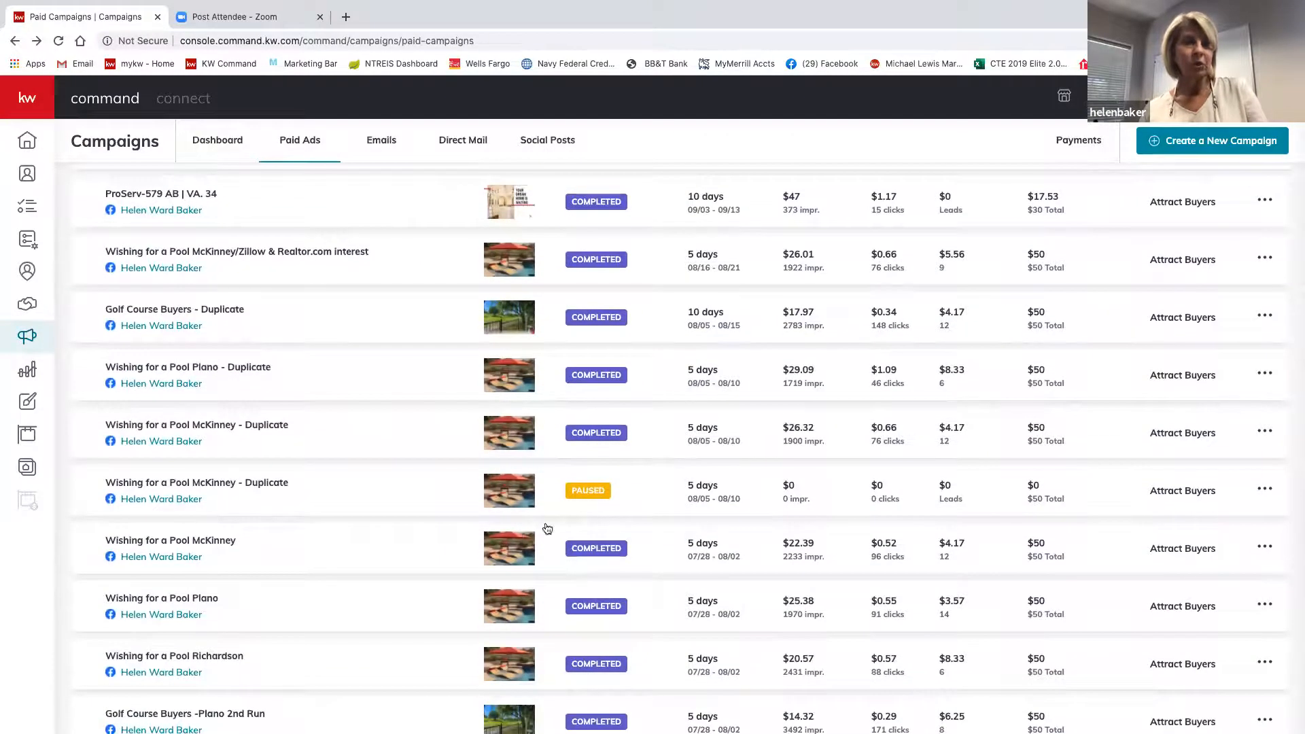
scroll(529, 489, down, 4)
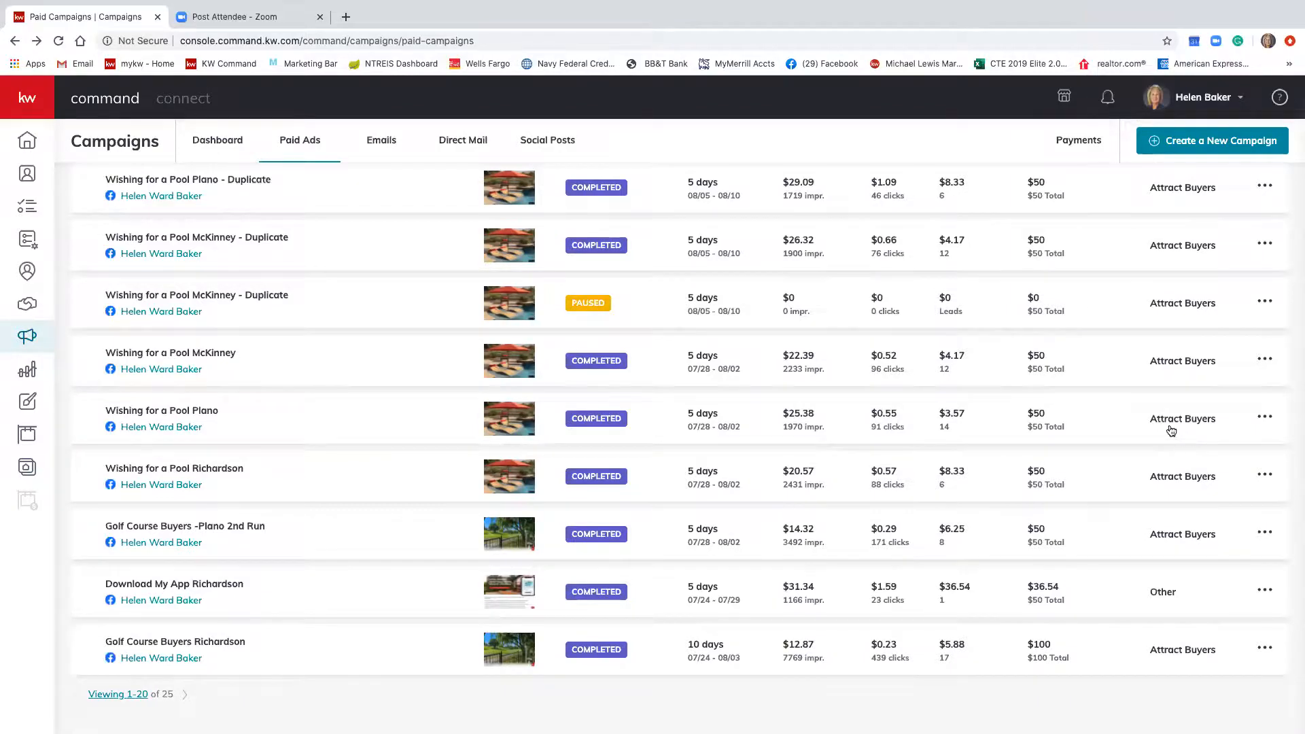
Duplicate the Wishing for a Pool Plano campaign, choosing Duplicate and Customize.
click(1266, 420)
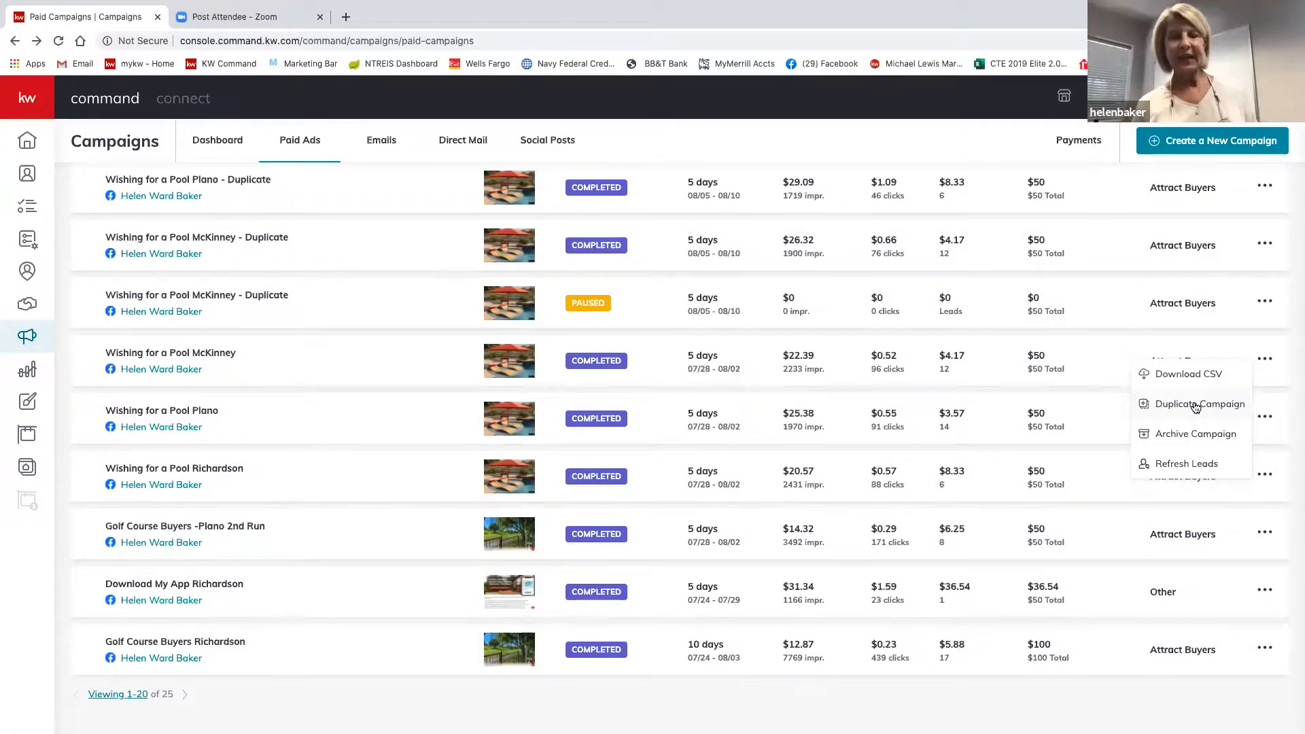
click(1196, 406)
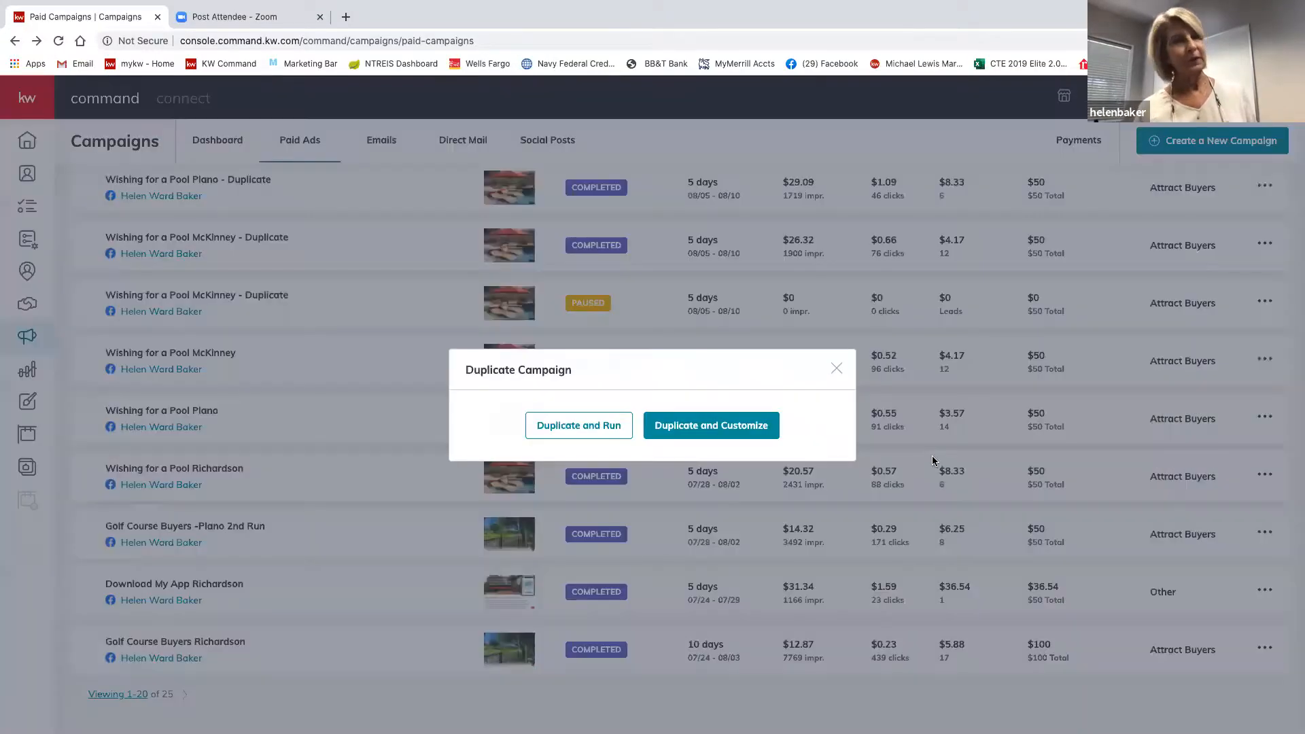
click(705, 427)
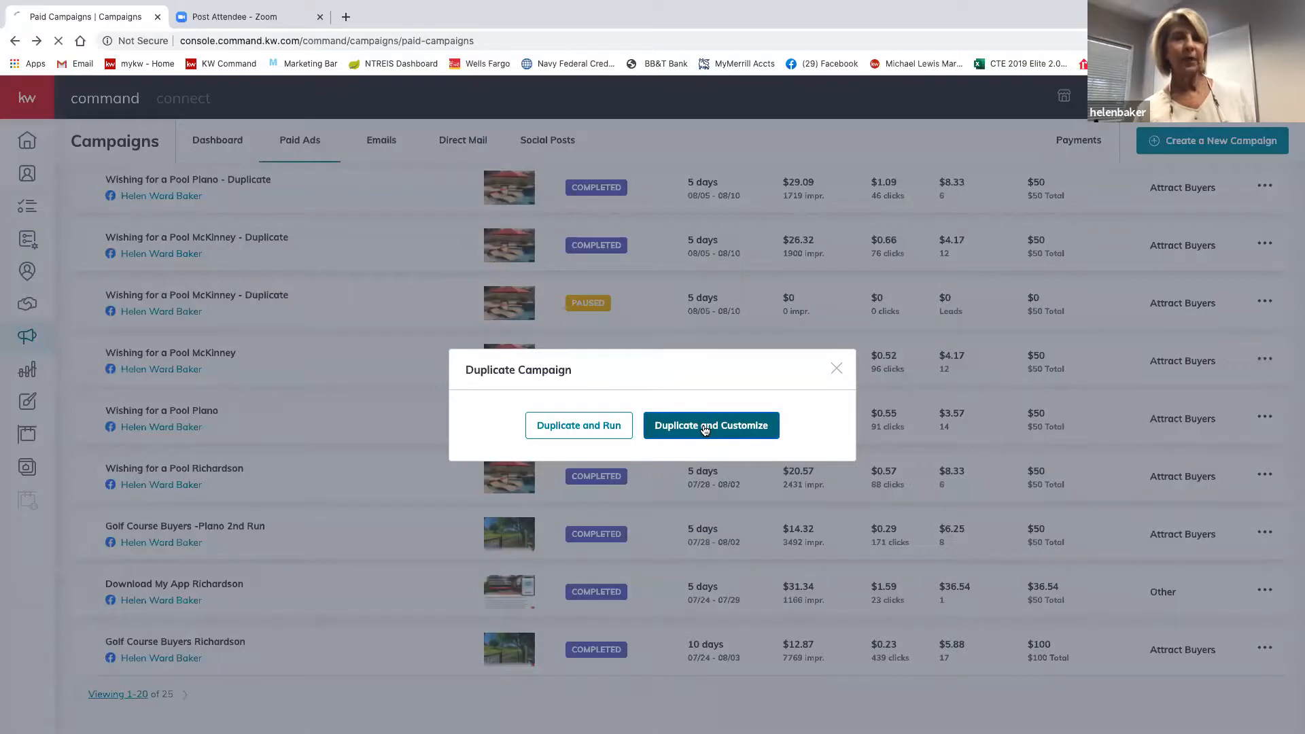